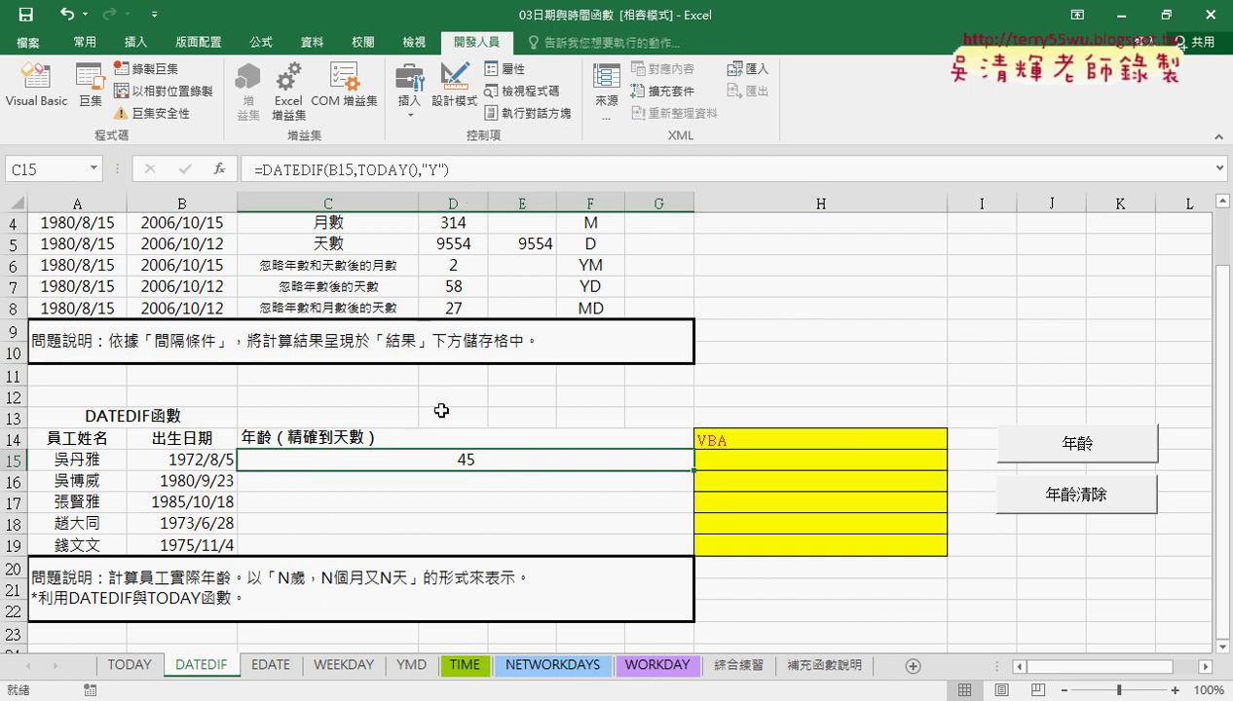
Copy 歲，N個月又N天 from the description and append &"歲，N個月又N天" to C15's DATEDIF formula
{"action": "double_click", "coordinate": [290, 579]}
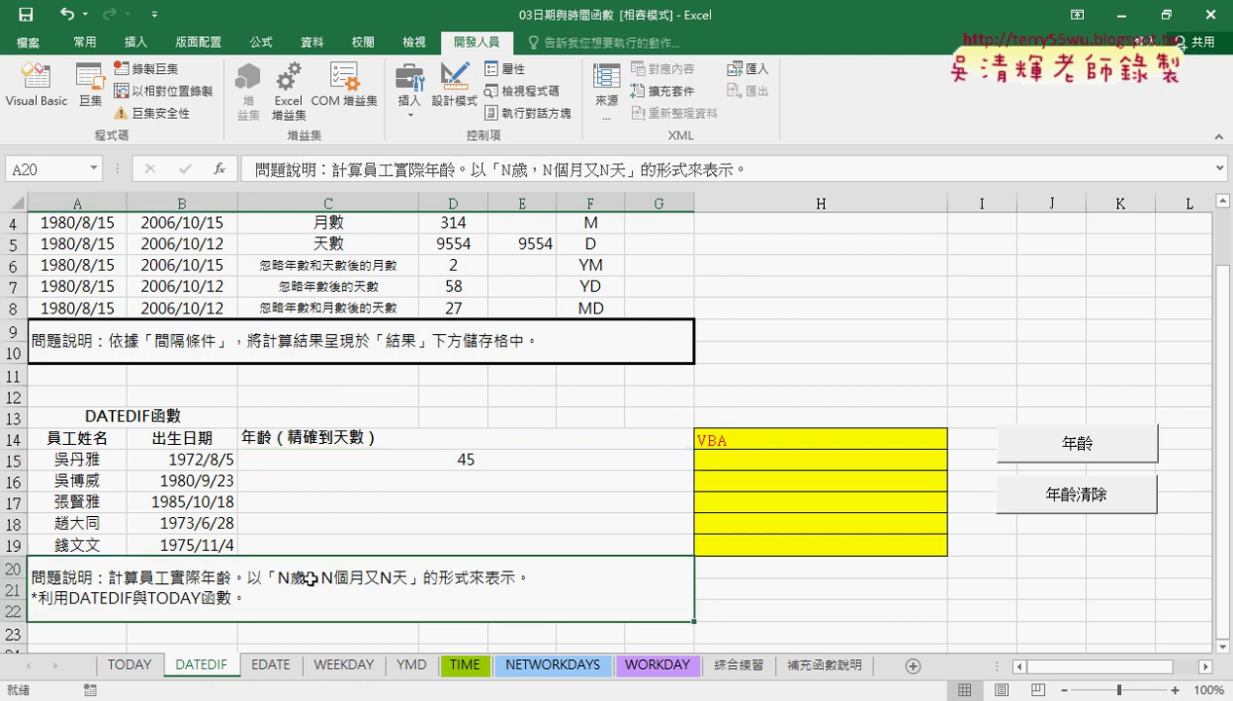
{"action": "left_click_drag", "start_coordinate": [308, 579], "coordinate": [405, 581]}
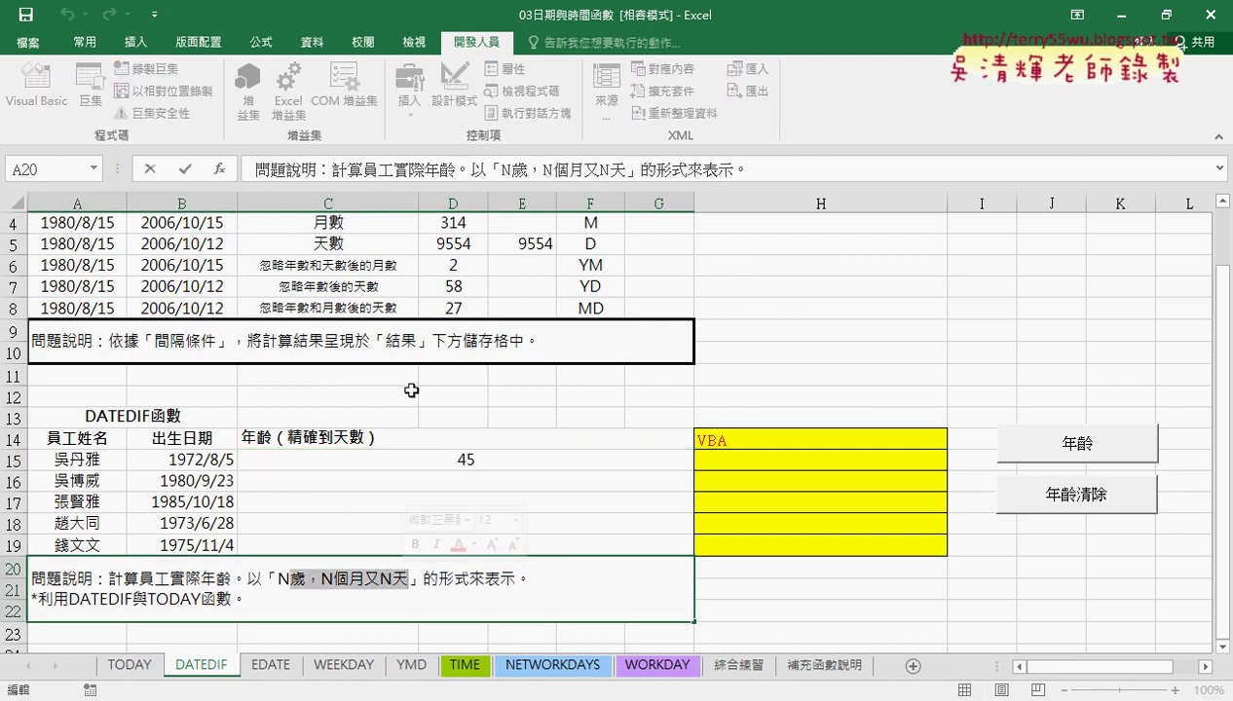
{"action": "right_click", "coordinate": [368, 577]}
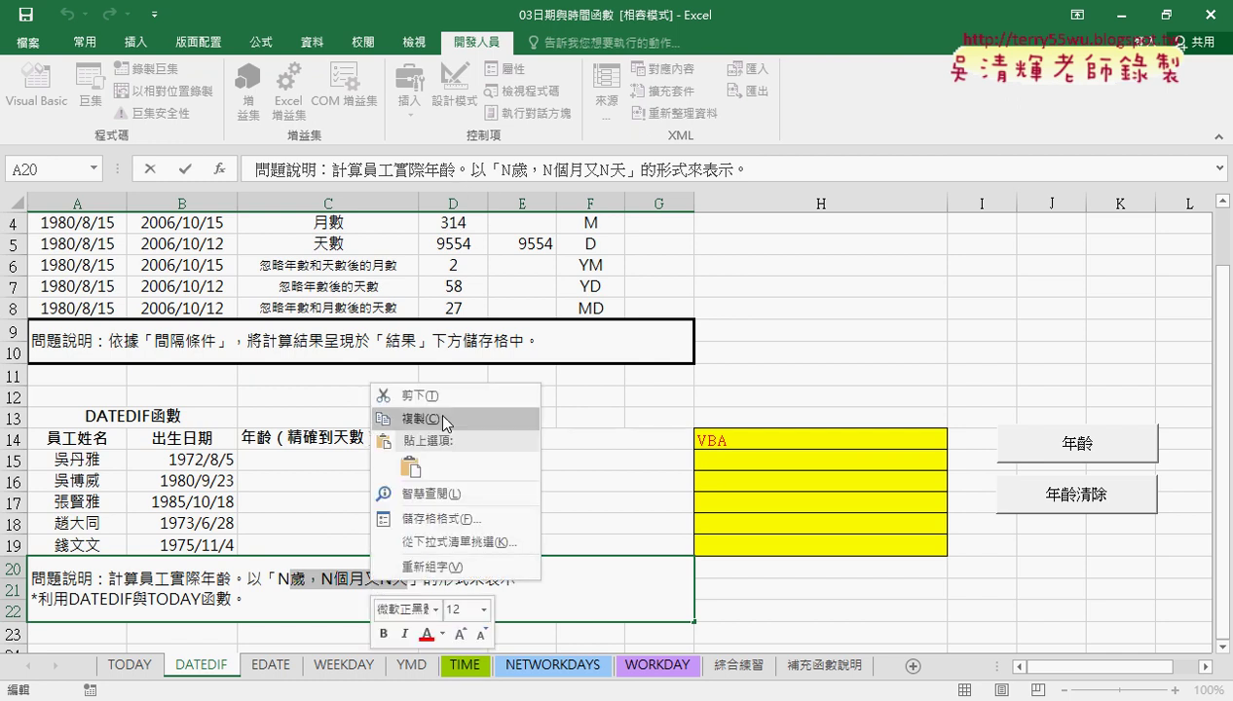
{"action": "left_click", "coordinate": [407, 418]}
{"action": "left_click", "coordinate": [450, 460]}
{"action": "left_click", "coordinate": [499, 170]}
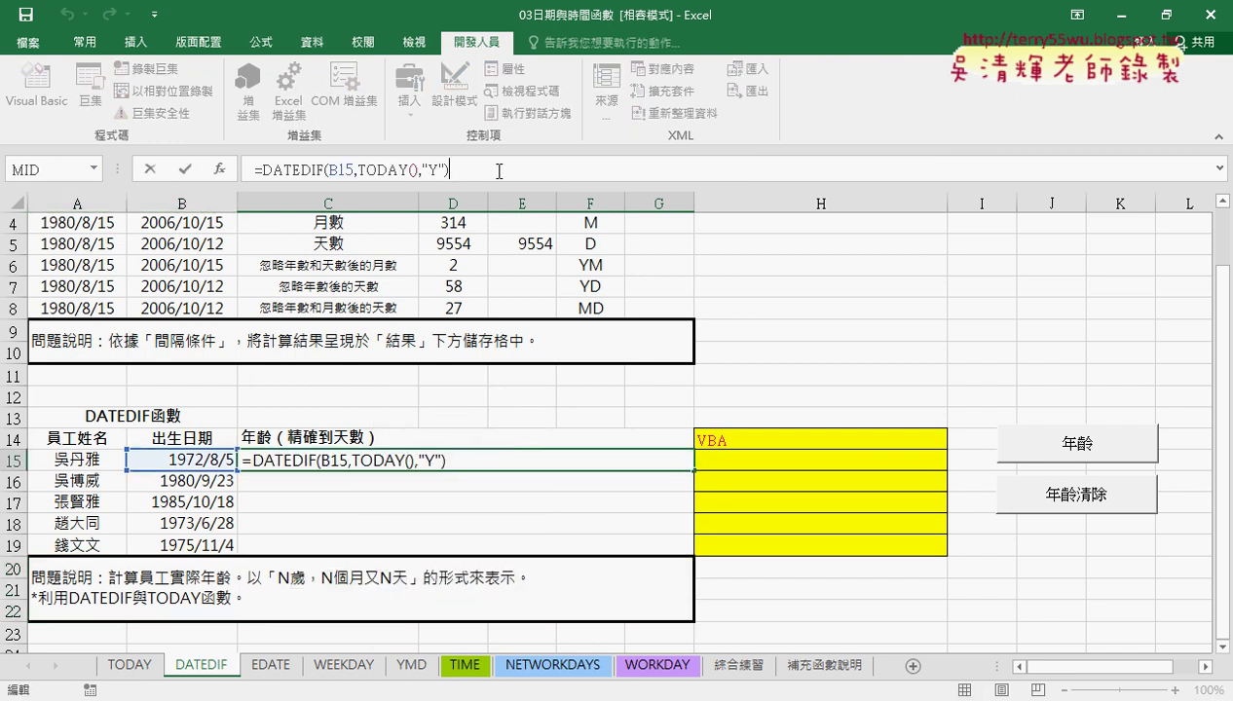
{"action": "type", "text": "&"}
{"action": "type", "text": "\""}
{"action": "type", "text": "歲，N個月又N天\""}
{"action": "left_click_drag", "start_coordinate": [465, 171], "coordinate": [579, 172]}
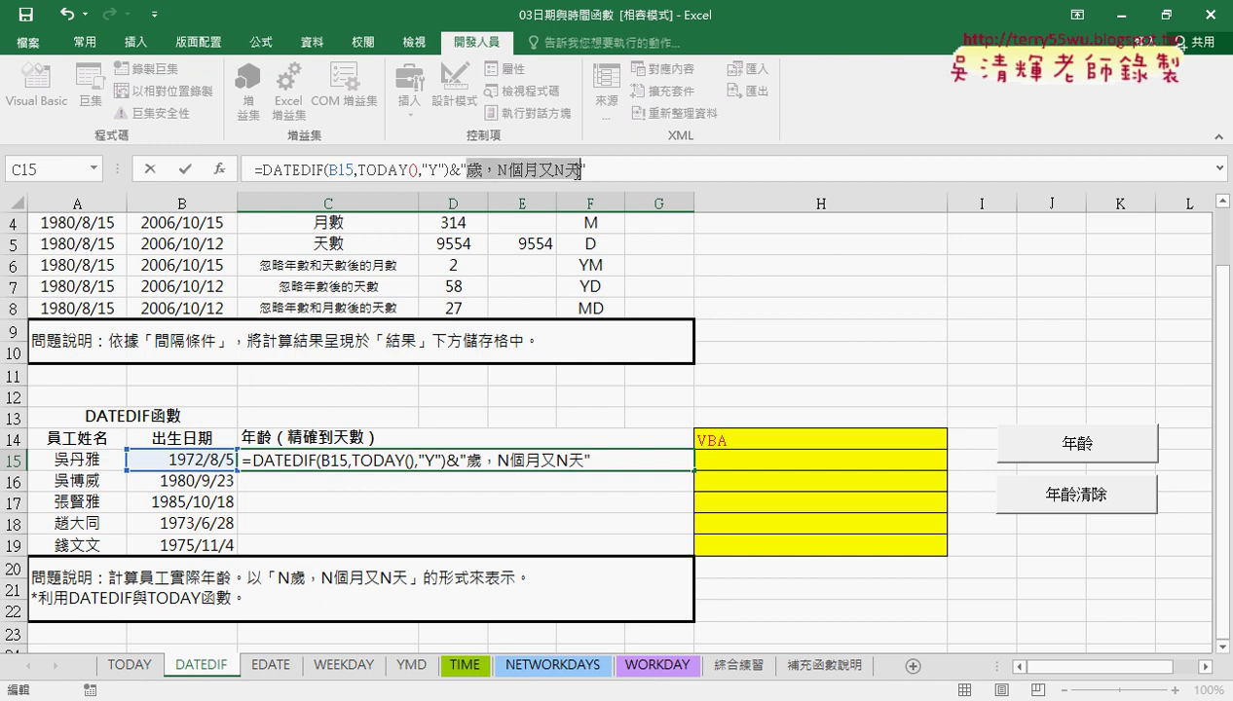
{"action": "left_click", "coordinate": [186, 168]}
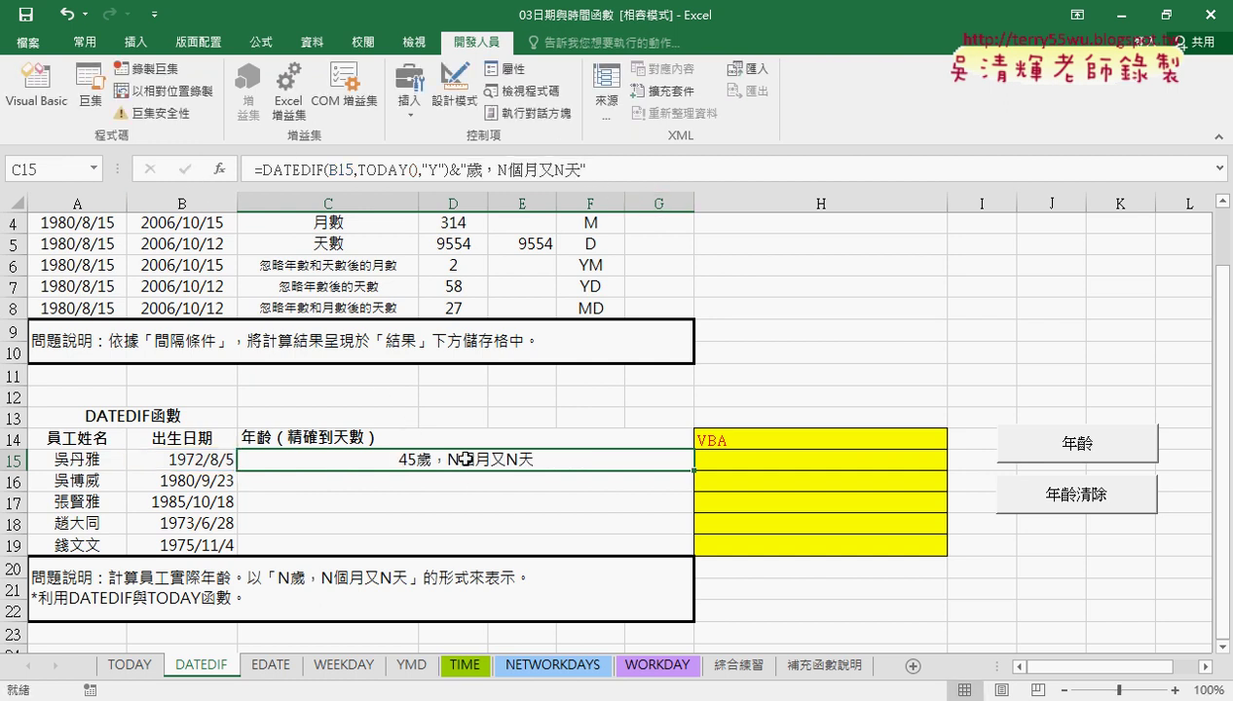
Paste DATEDIF(B15,TODAY(),"Y") over the first N in C15's formula, then dismiss the resulting formula error
{"action": "left_click", "coordinate": [499, 171]}
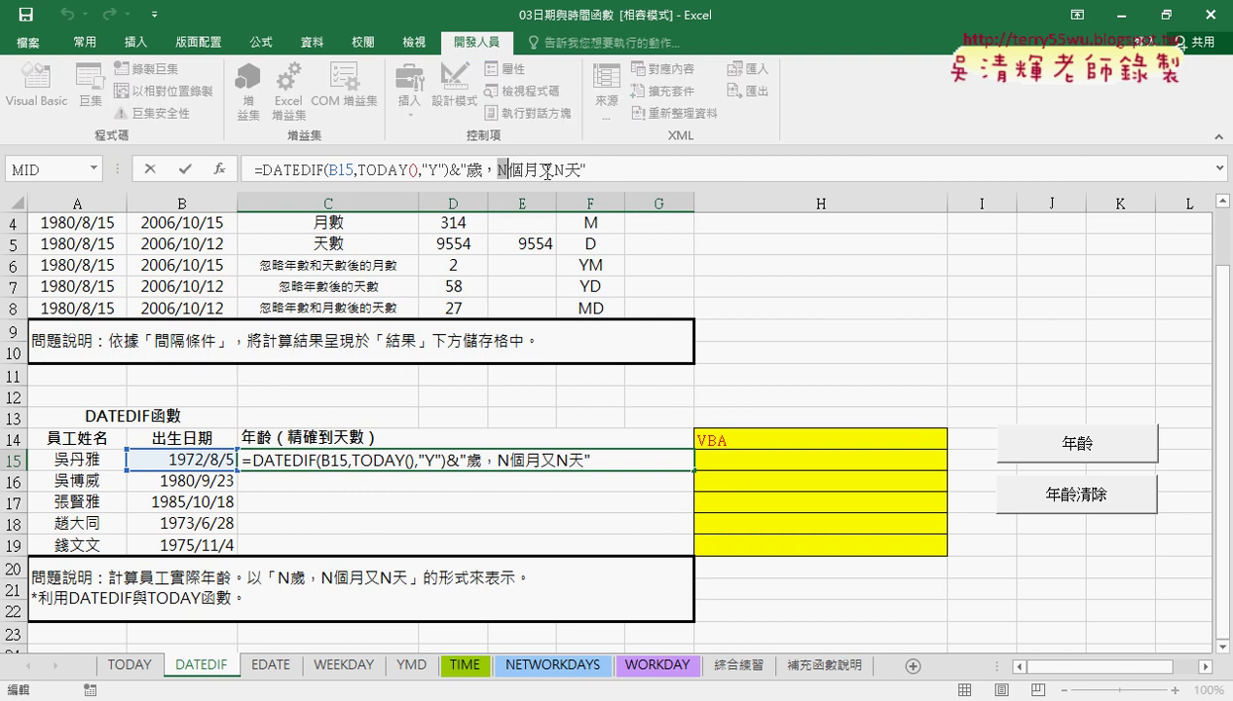
{"action": "left_click", "coordinate": [557, 172]}
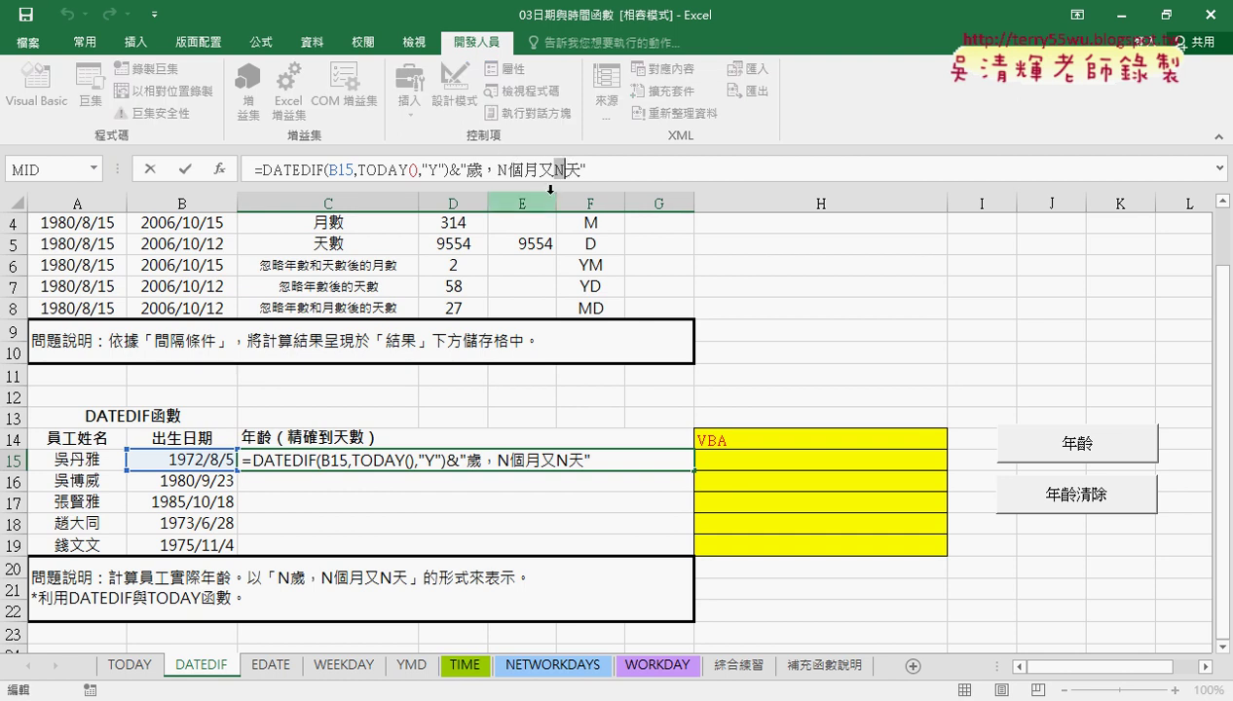
{"action": "left_click_drag", "start_coordinate": [492, 172], "coordinate": [505, 172]}
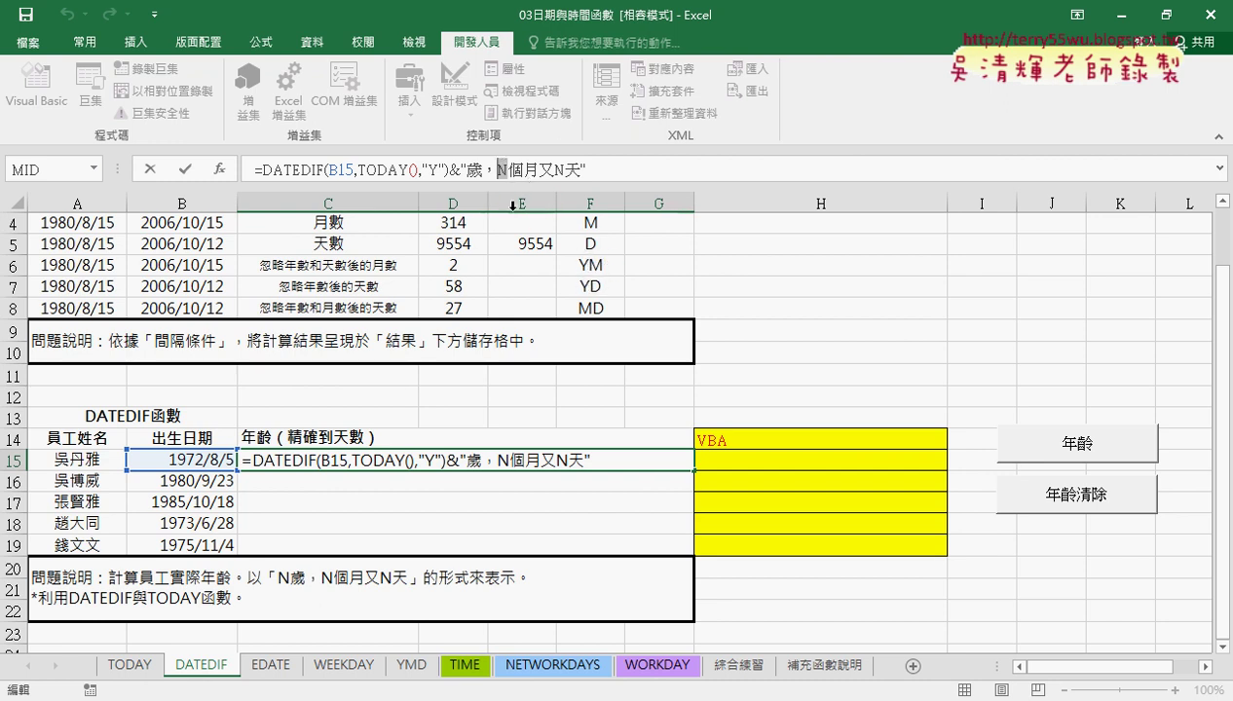
{"action": "left_click_drag", "start_coordinate": [448, 170], "coordinate": [258, 170]}
{"action": "right_click", "coordinate": [293, 174]}
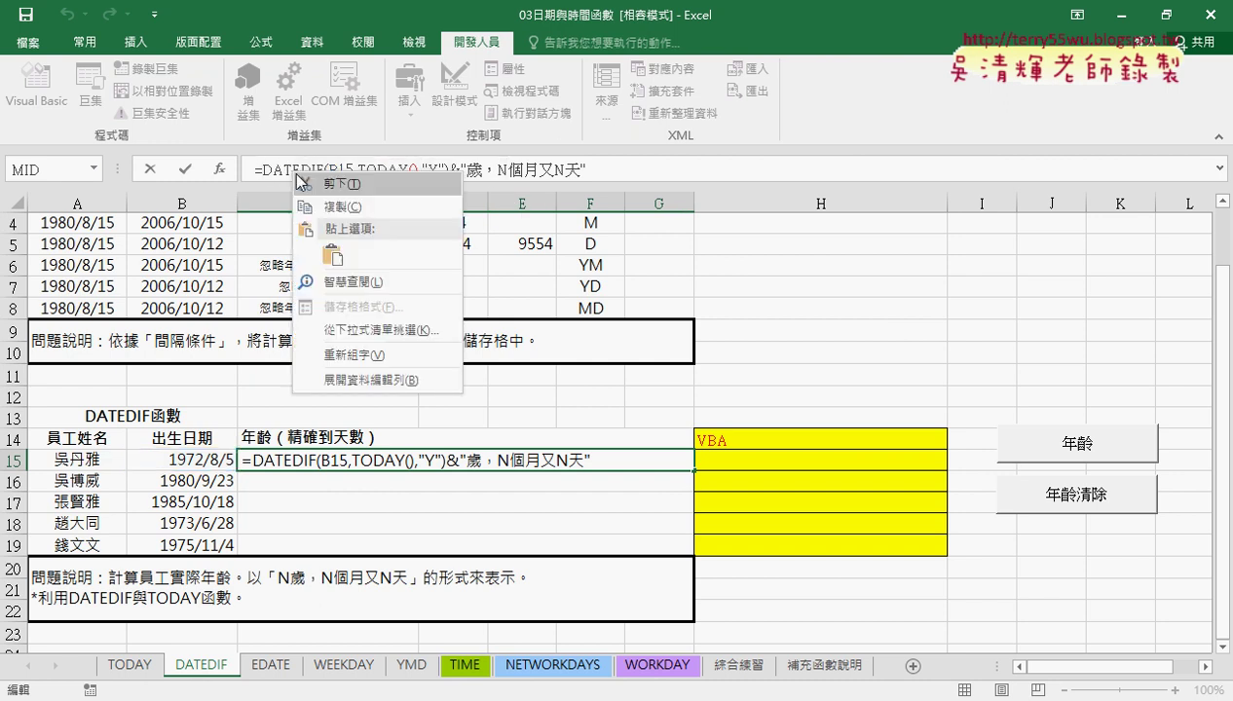
{"action": "left_click", "coordinate": [336, 206]}
{"action": "left_click", "coordinate": [505, 171]}
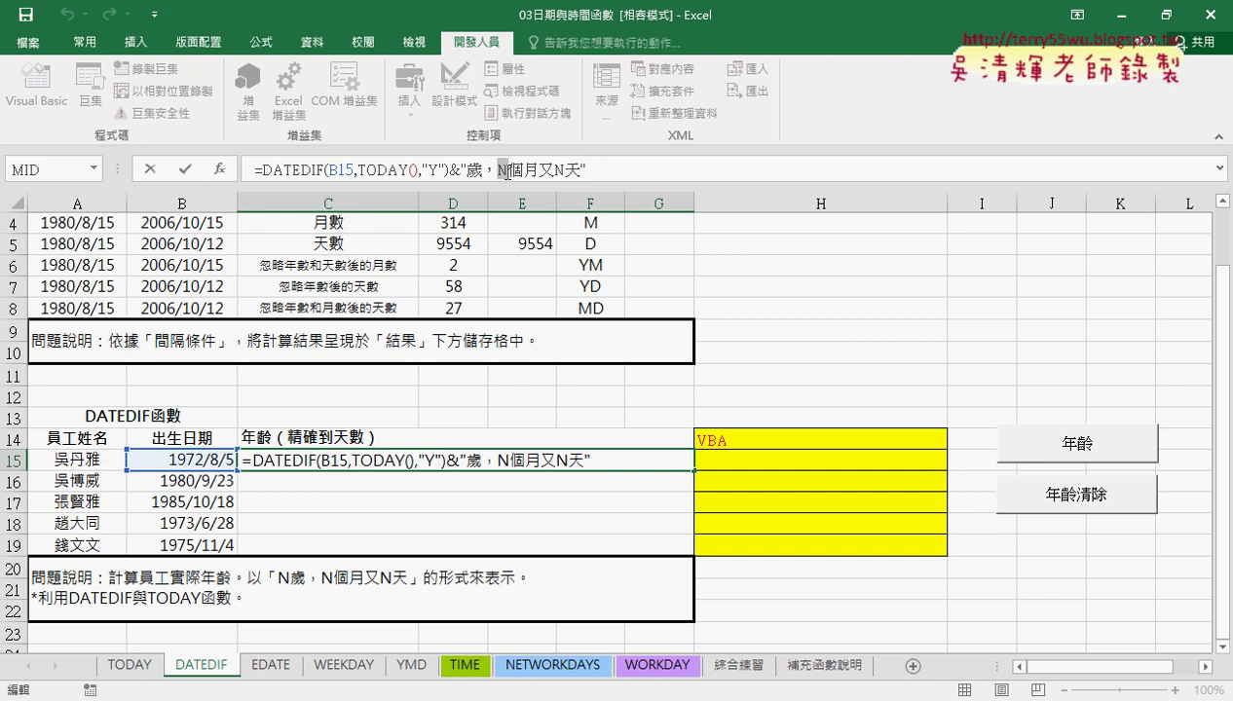
{"action": "key", "text": "ctrl+v"}
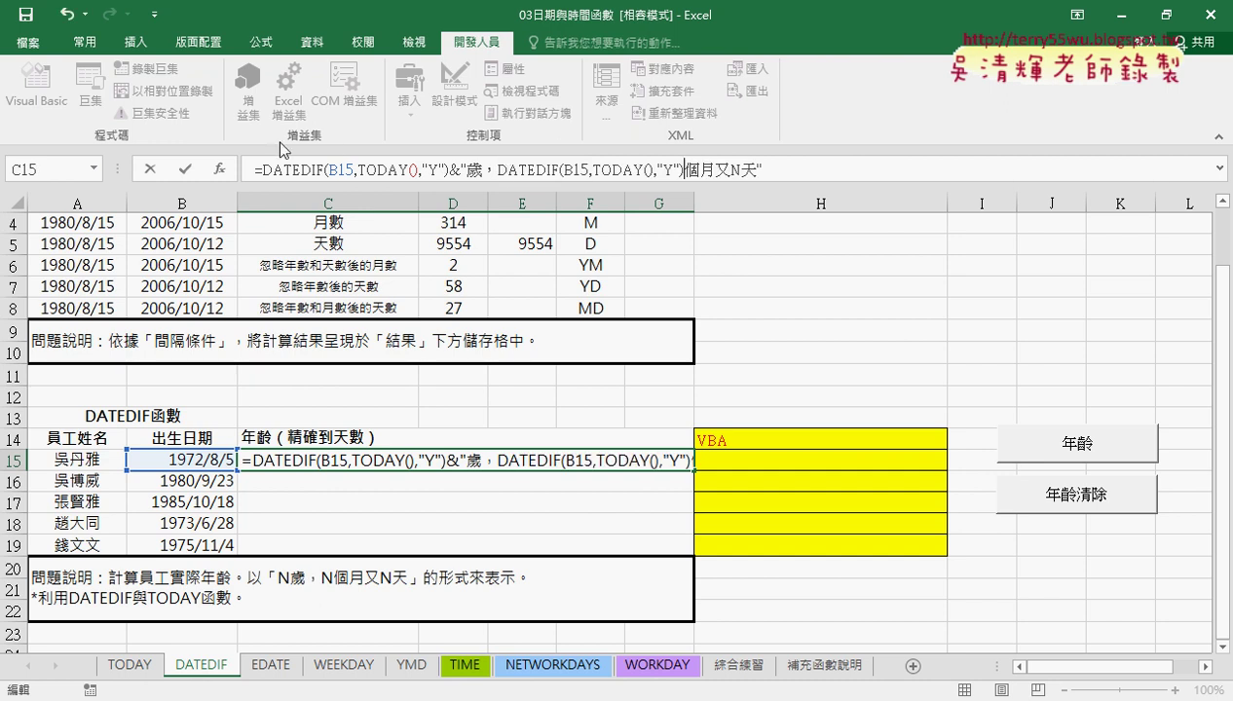
{"action": "left_click", "coordinate": [193, 170]}
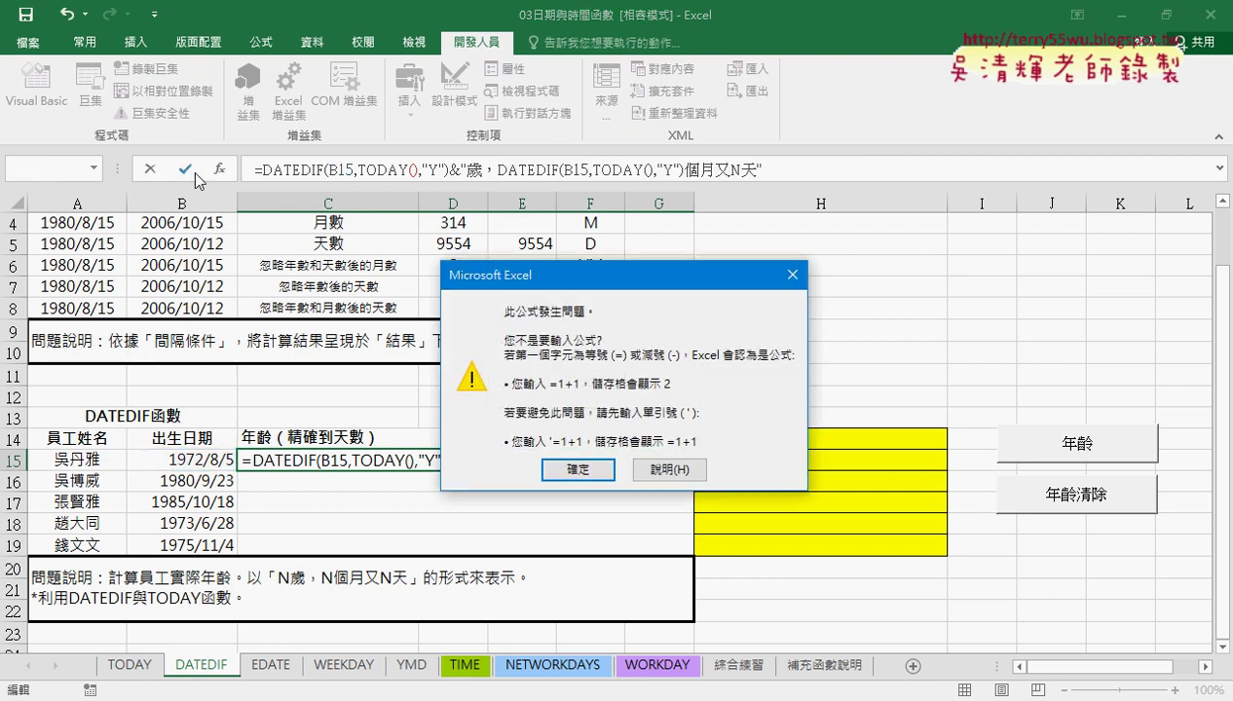
{"action": "left_click", "coordinate": [792, 280]}
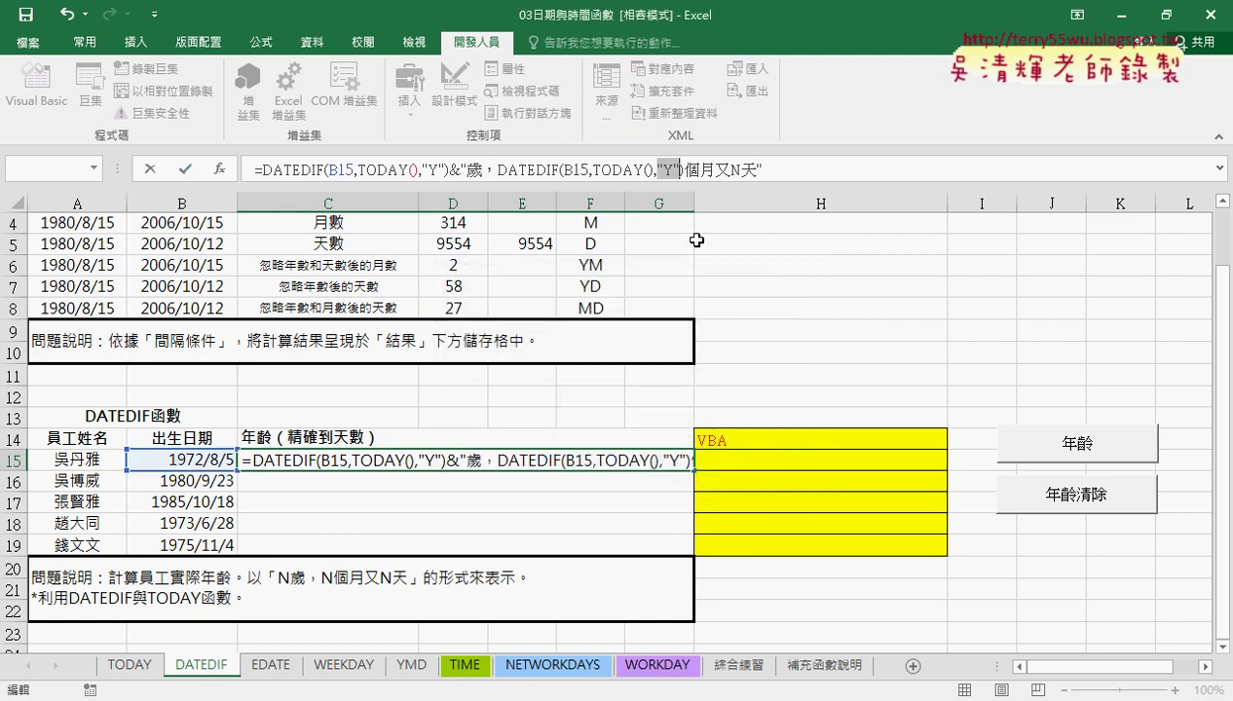
Undo the faulty paste and replace the months N with "&&" in C15's formula
{"action": "key", "text": "ctrl+z"}
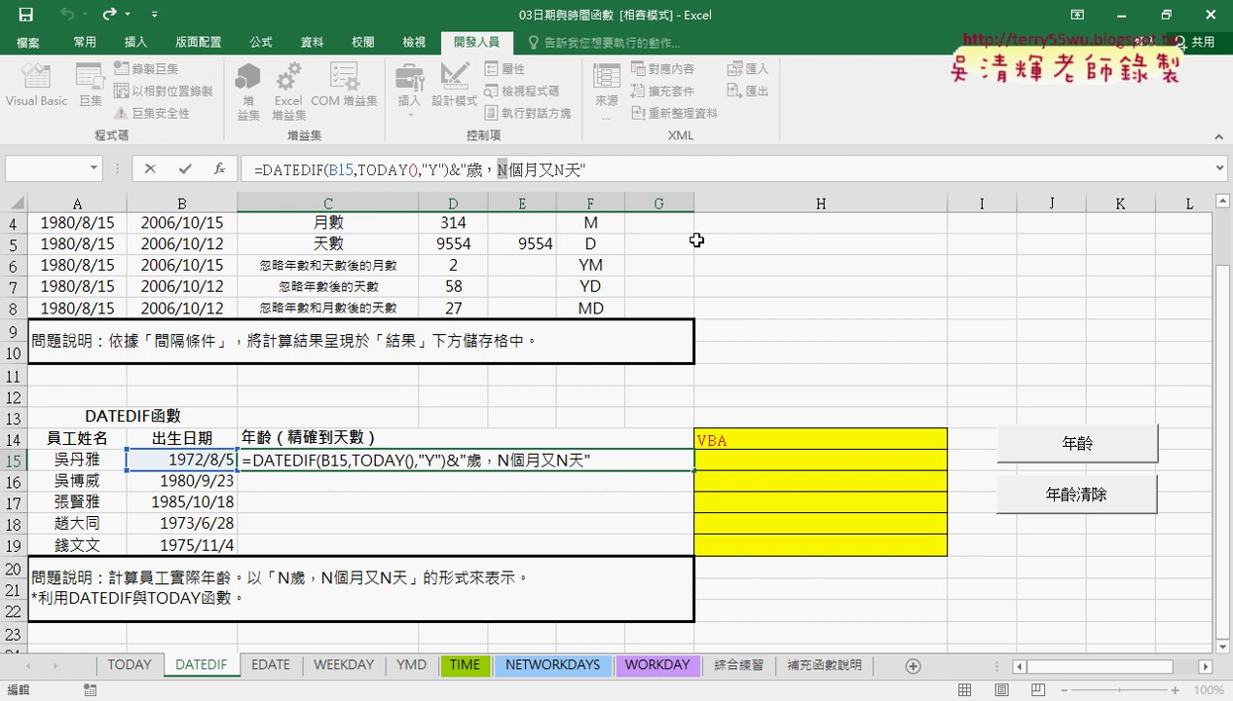
{"action": "type", "text": "\"\""}
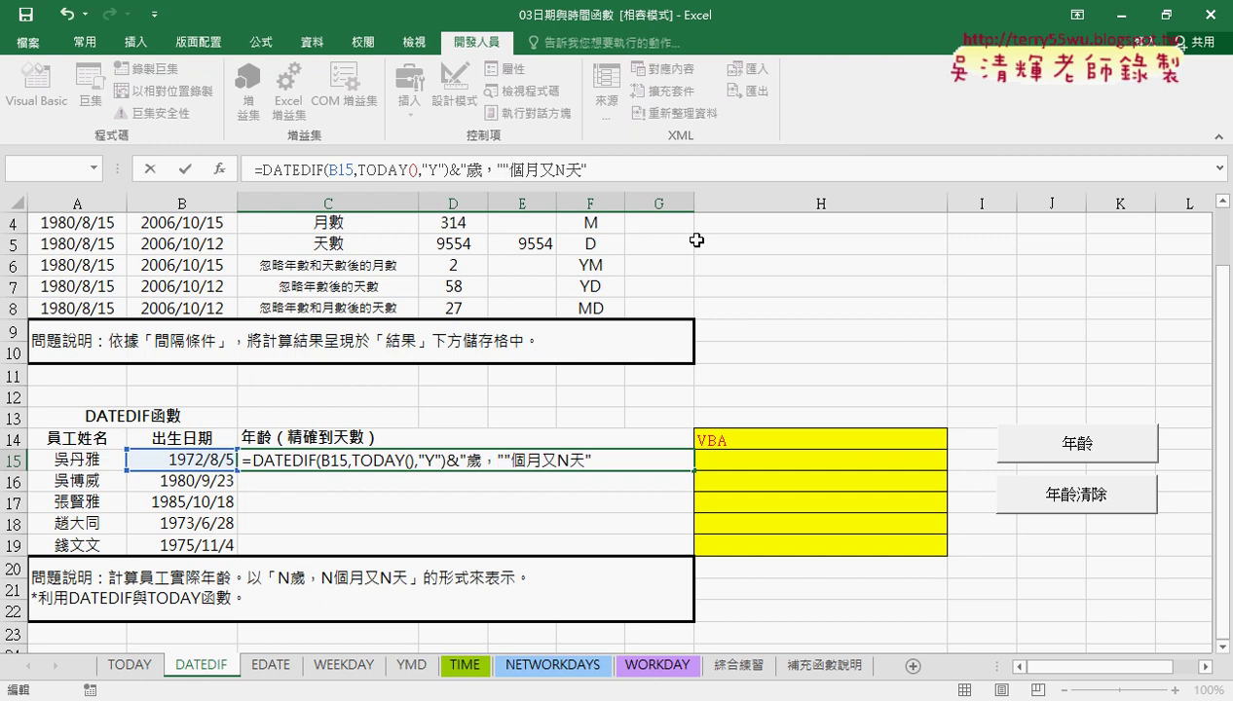
{"action": "mouse_move", "coordinate": [502, 170]}
{"action": "left_mouse_down"}
{"action": "mouse_move", "coordinate": [453, 174]}
{"action": "mouse_move", "coordinate": [589, 170]}
{"action": "left_mouse_up"}
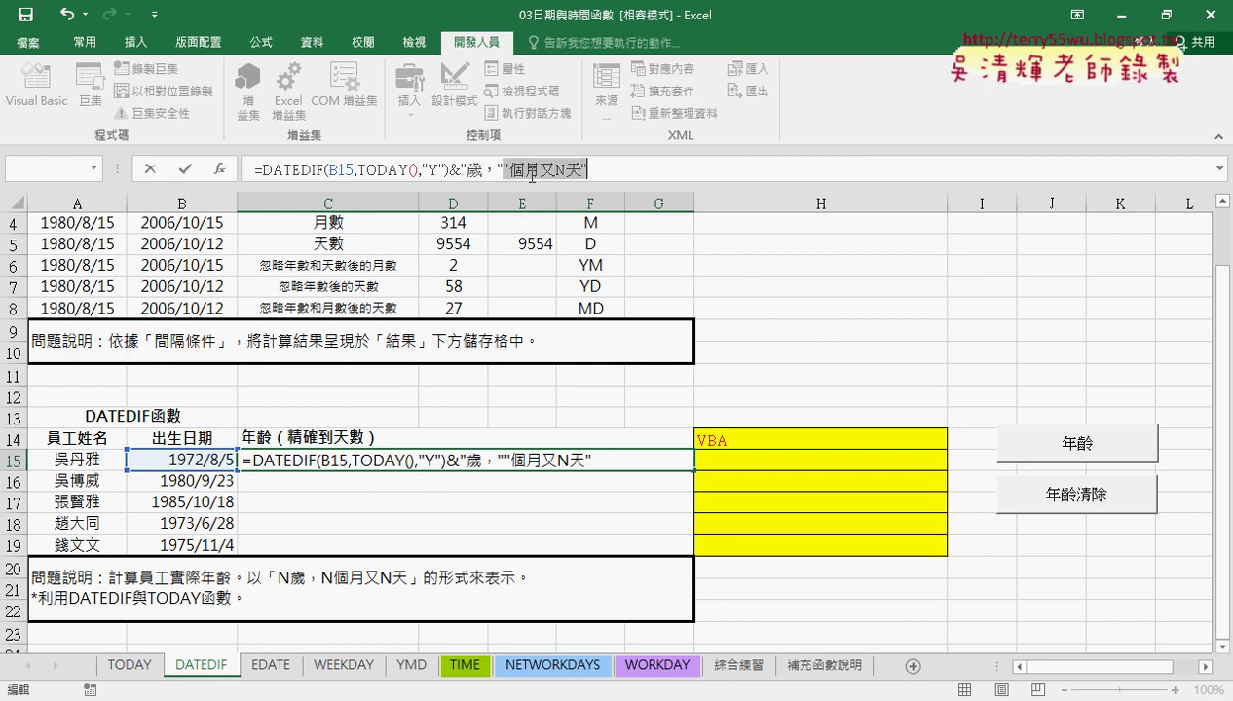
{"action": "key", "text": "Left"}
{"action": "type", "text": "&&"}
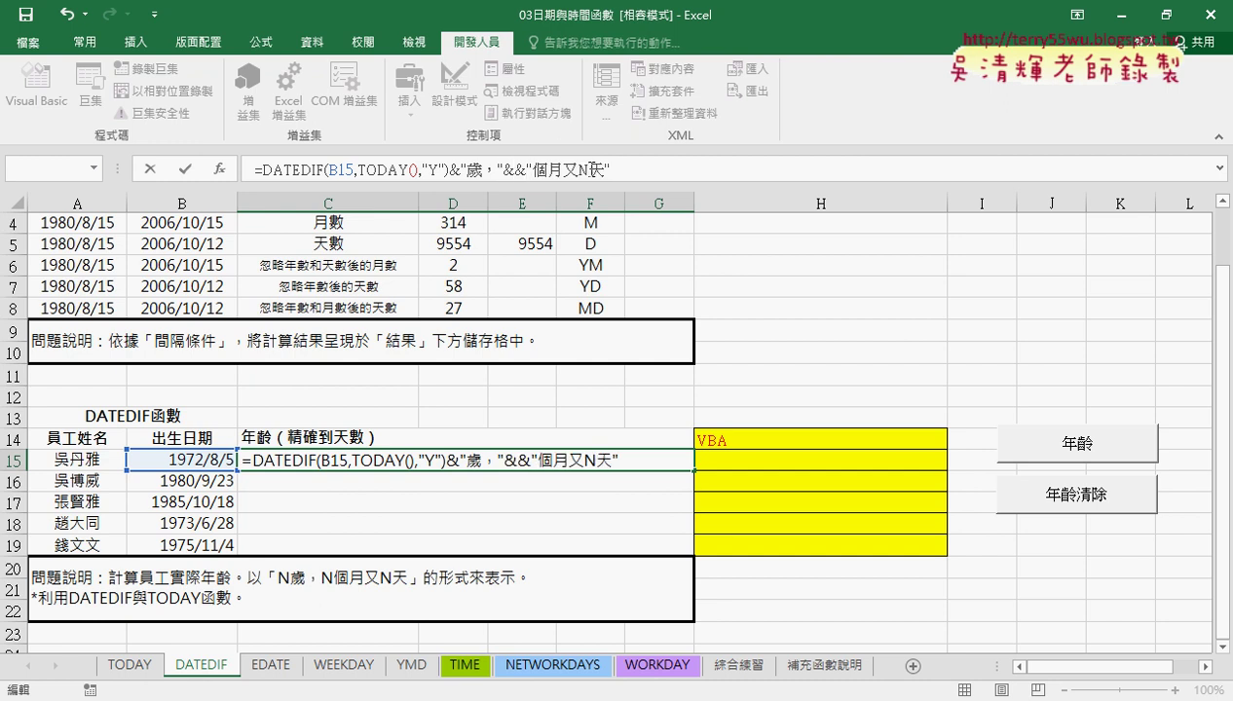
Paste DATEDIF(B15,TODAY(),"Y") between the ampersands, change its unit to "YM", and commit
{"action": "left_click_drag", "start_coordinate": [449, 171], "coordinate": [261, 171]}
{"action": "right_click", "coordinate": [262, 168]}
{"action": "left_click", "coordinate": [375, 195]}
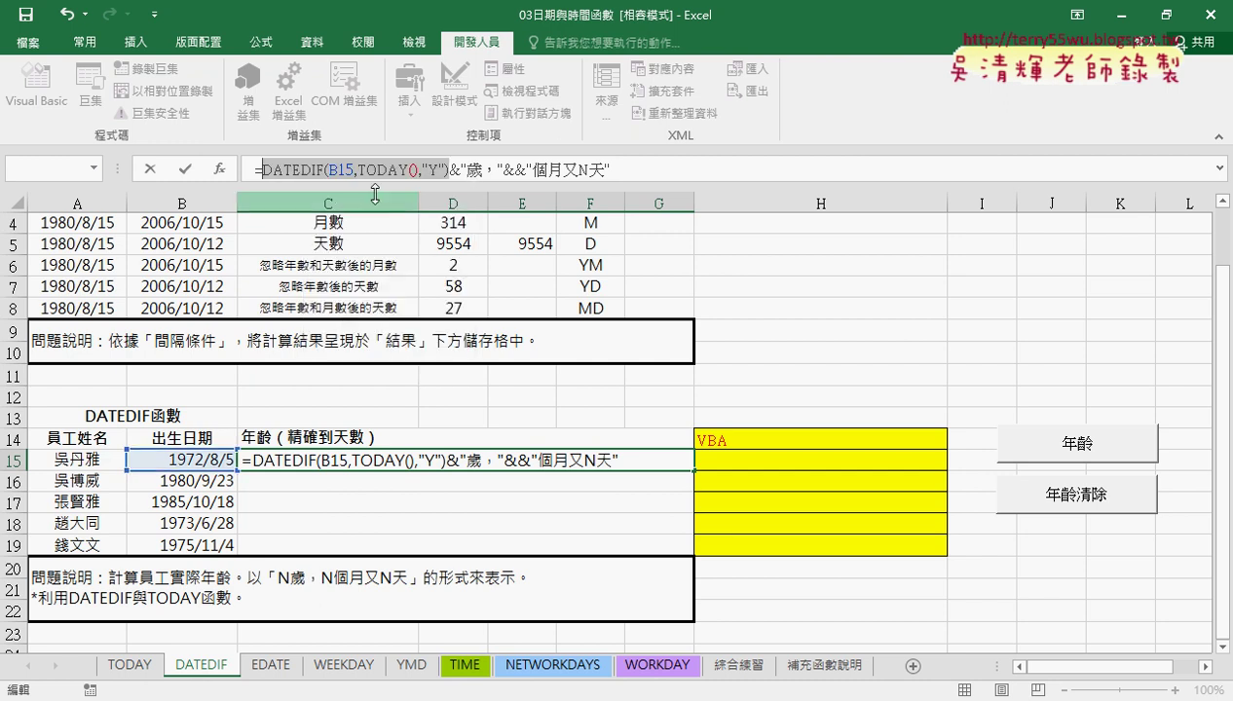
{"action": "left_click", "coordinate": [517, 171]}
{"action": "key", "text": "ctrl+v"}
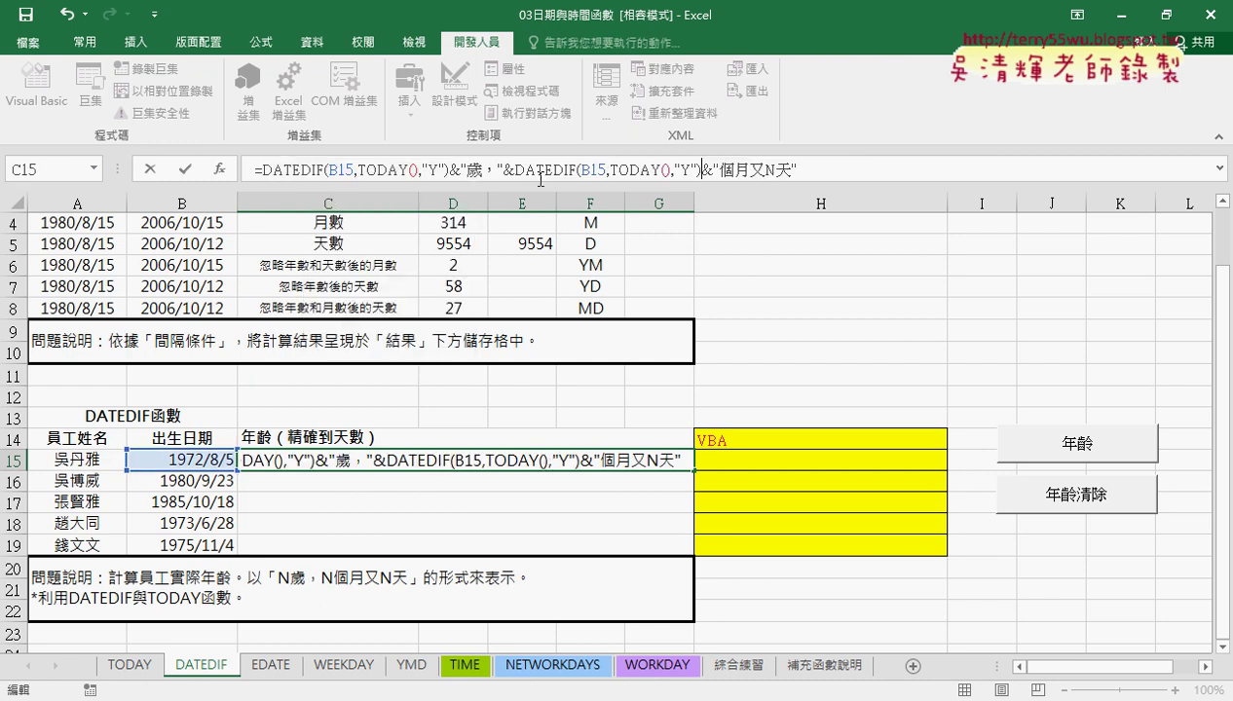
{"action": "key", "text": "Left"}
{"action": "key", "text": "Left"}
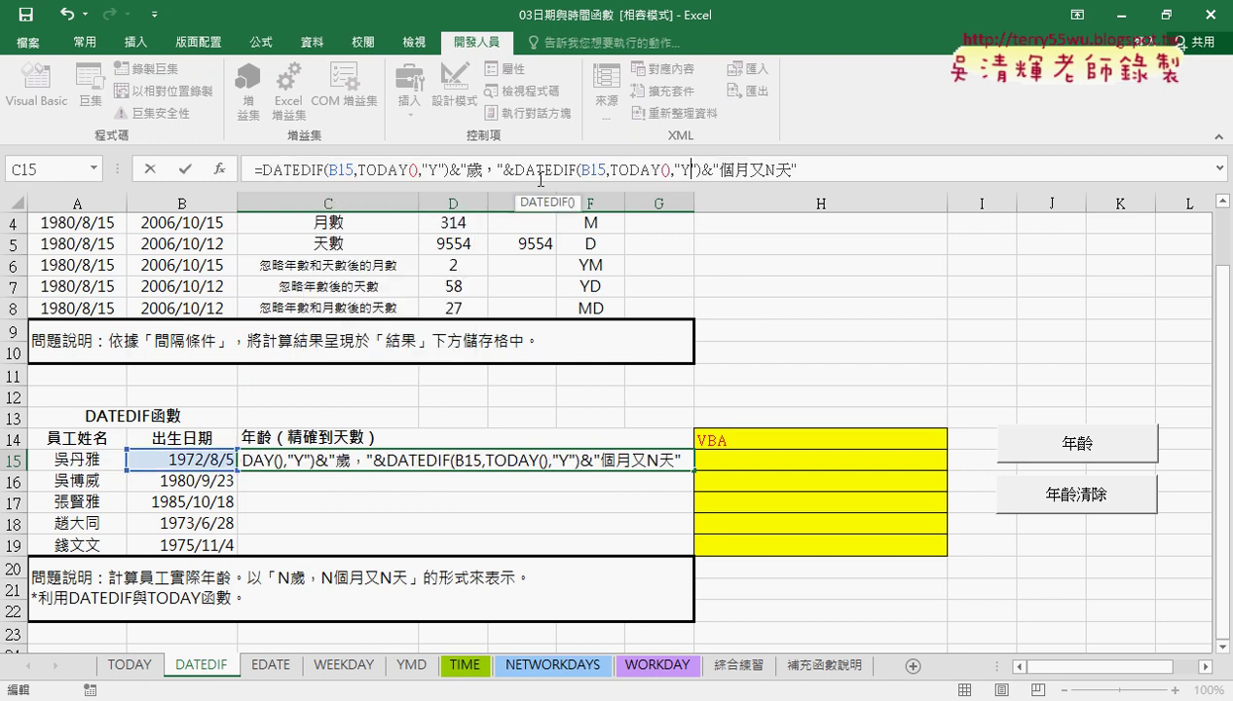
{"action": "type", "text": "M"}
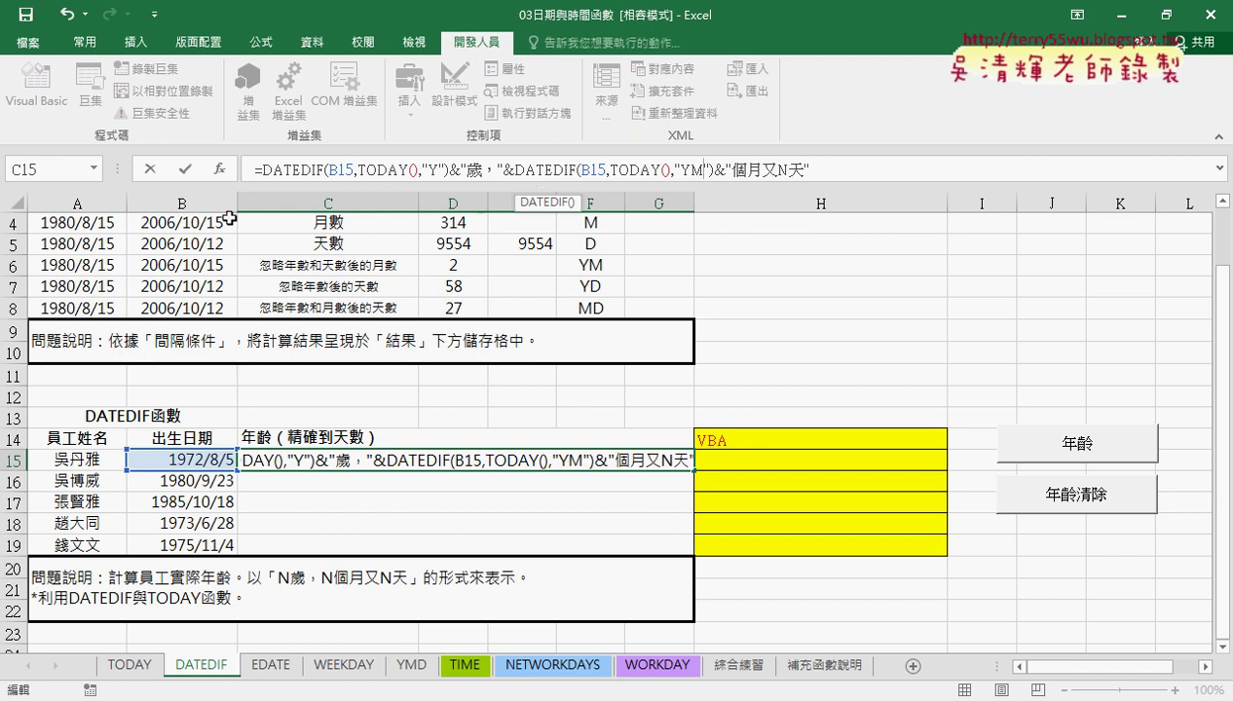
{"action": "left_click", "coordinate": [182, 167]}
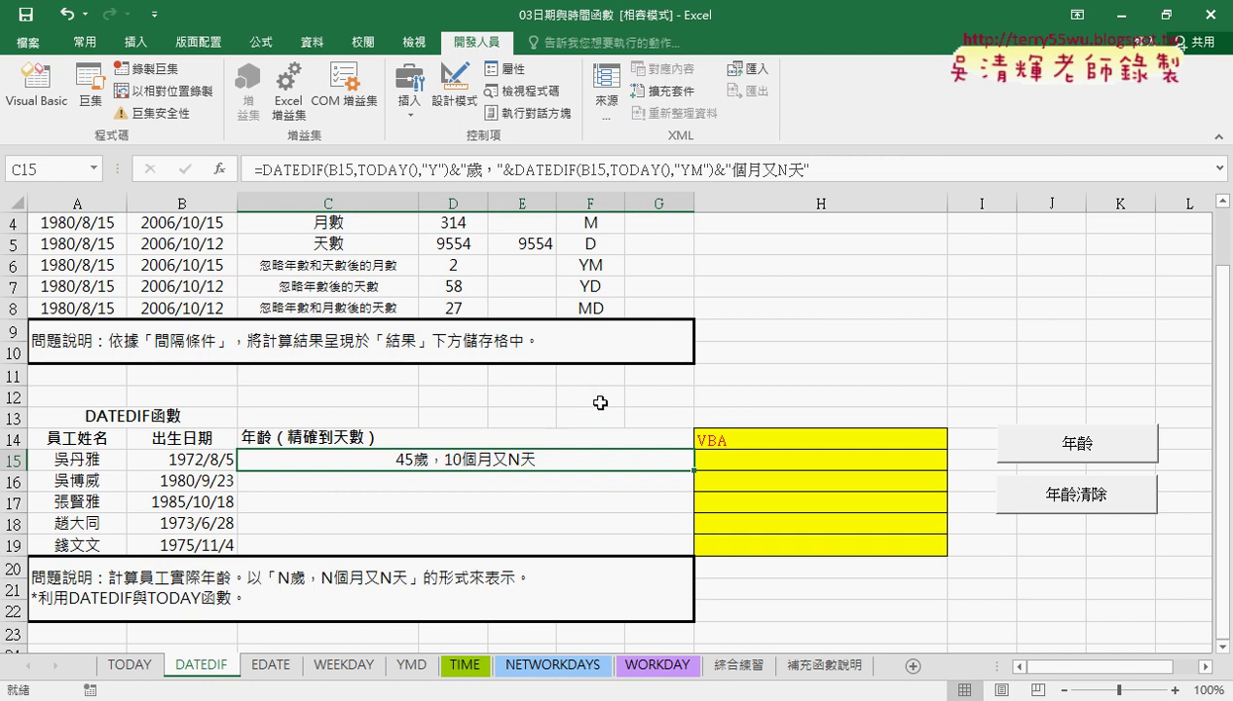
Replace the days N with a DATEDIF(B15,TODAY(),"MD") term so C15 shows 45歲，10個月又6天
{"action": "left_click", "coordinate": [789, 171]}
{"action": "key", "text": "BackSpace"}
{"action": "type", "text": "\"個月又\""}
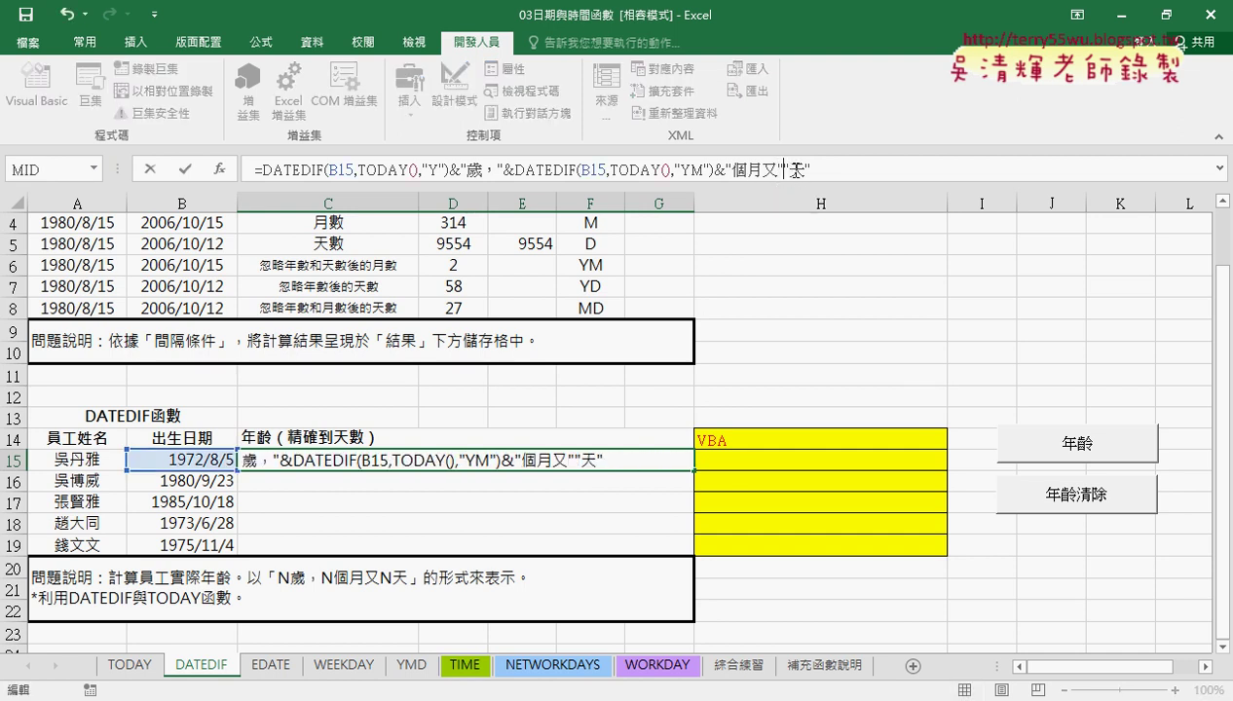
{"action": "type", "text": "&&"}
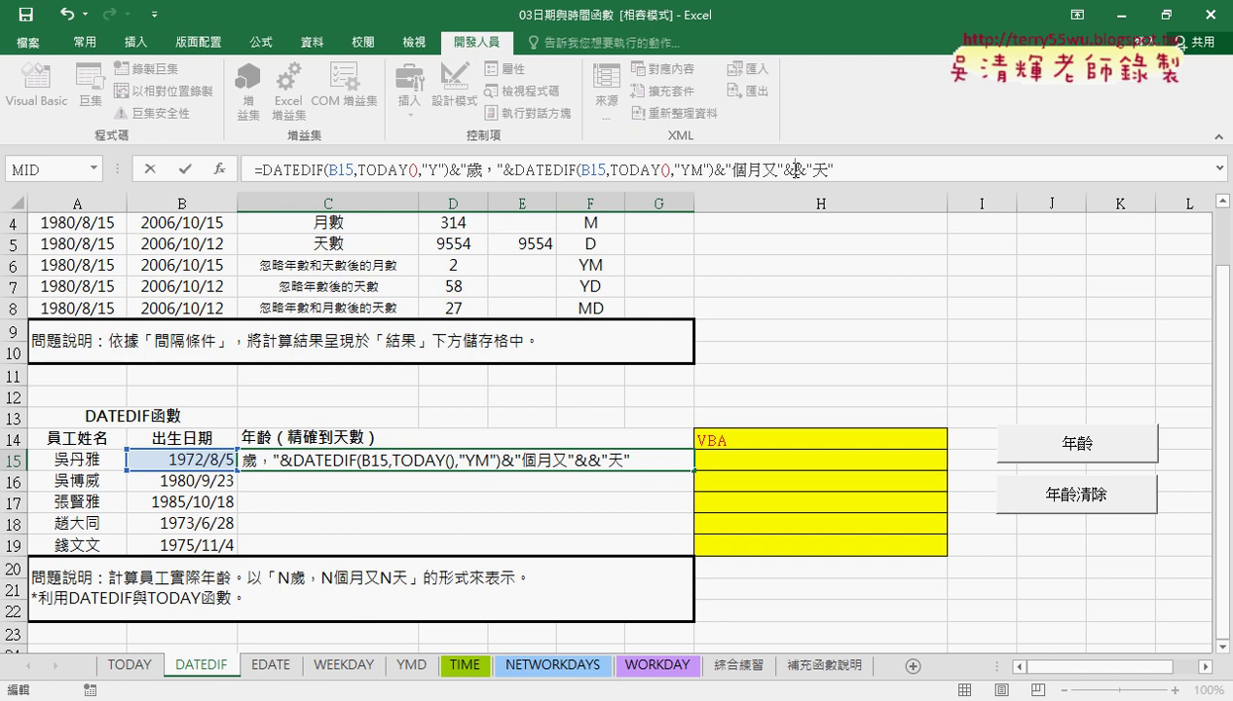
{"action": "key", "text": "ctrl+v"}
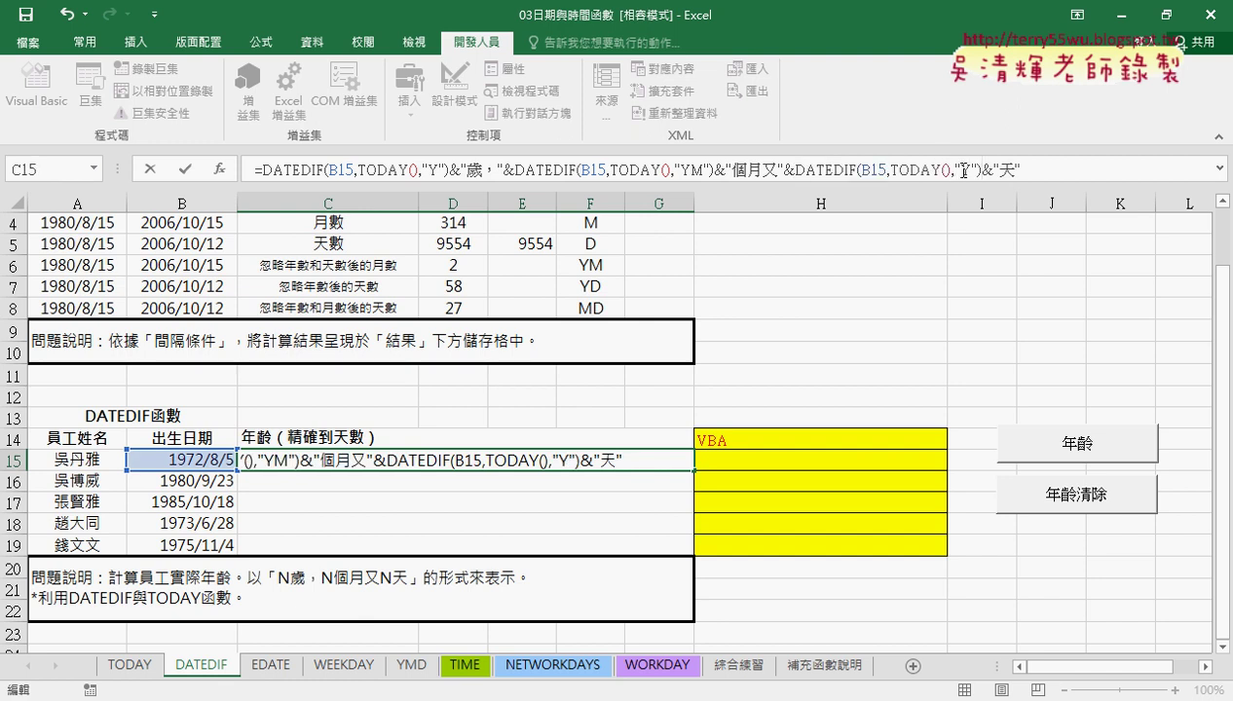
{"action": "double_click", "coordinate": [967, 170]}
{"action": "type", "text": "M"}
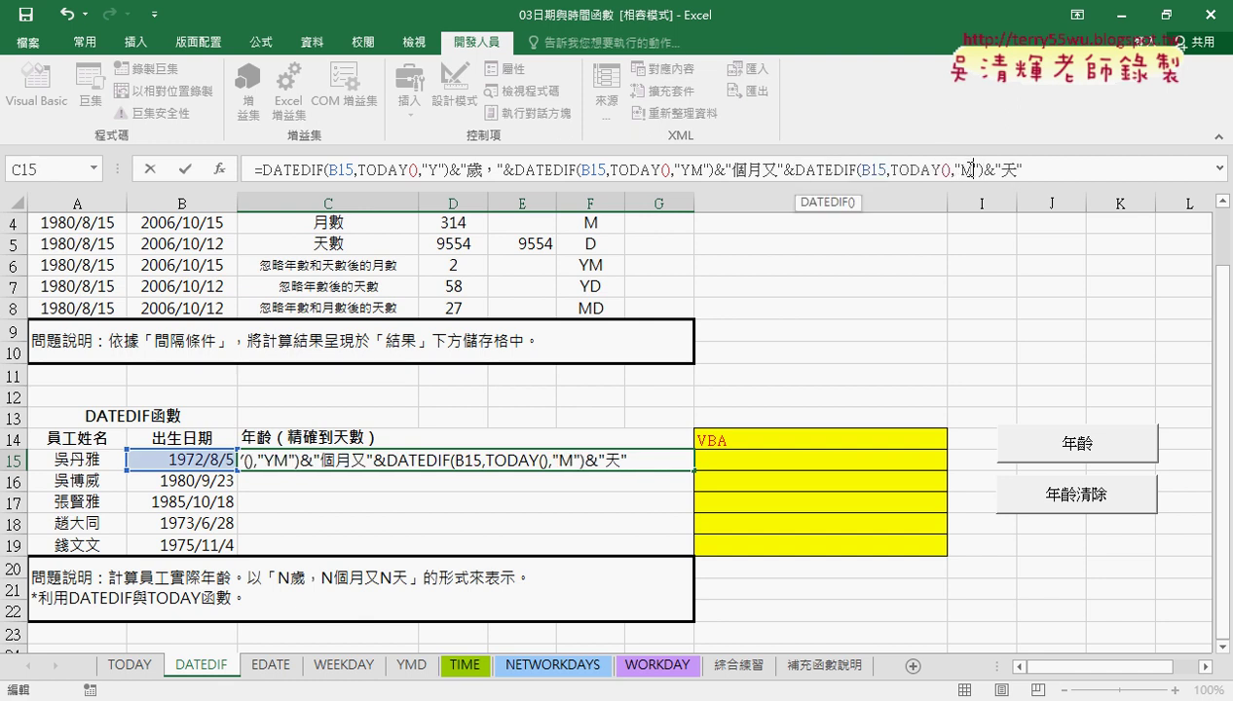
{"action": "type", "text": "D"}
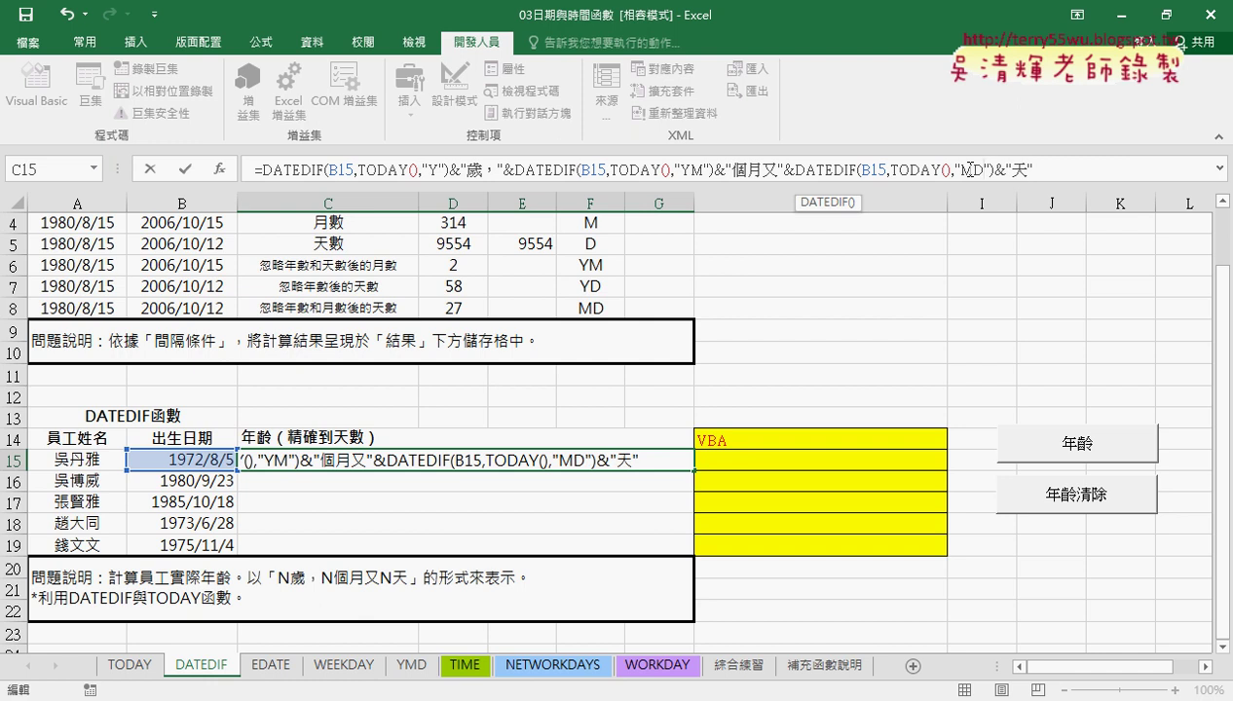
{"action": "left_click", "coordinate": [194, 163]}
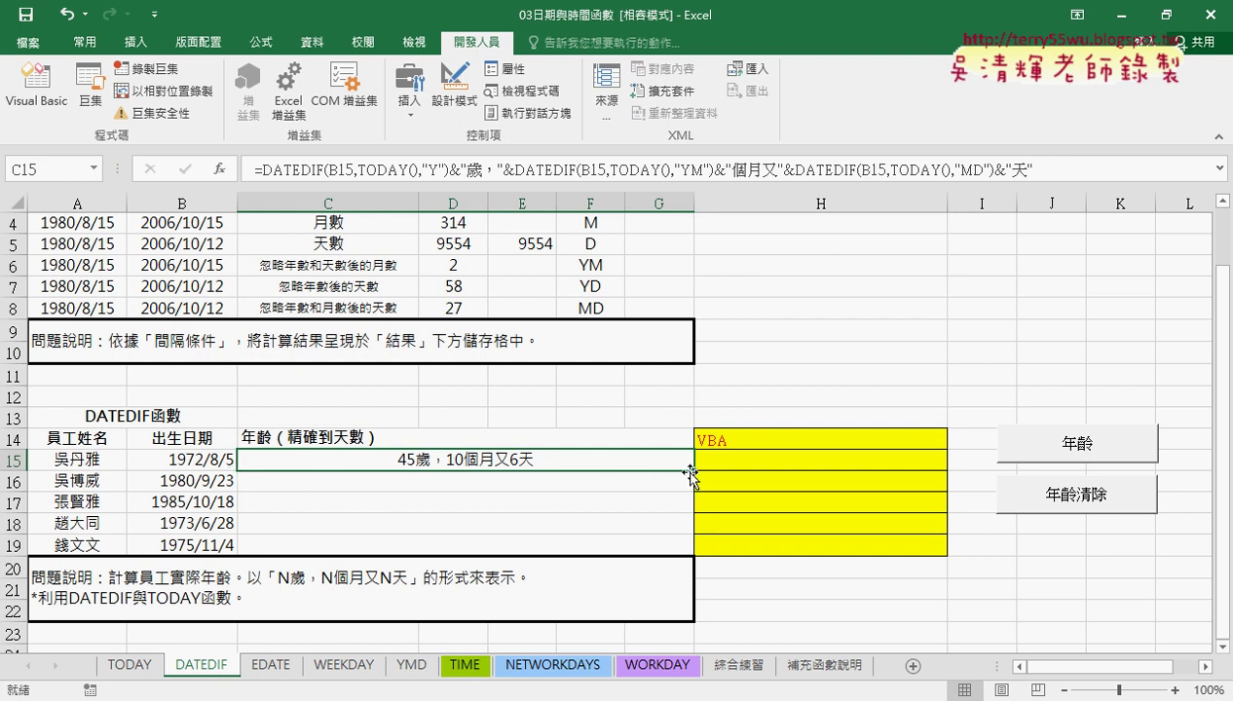
{"action": "left_click_drag", "start_coordinate": [691, 475], "coordinate": [697, 557]}
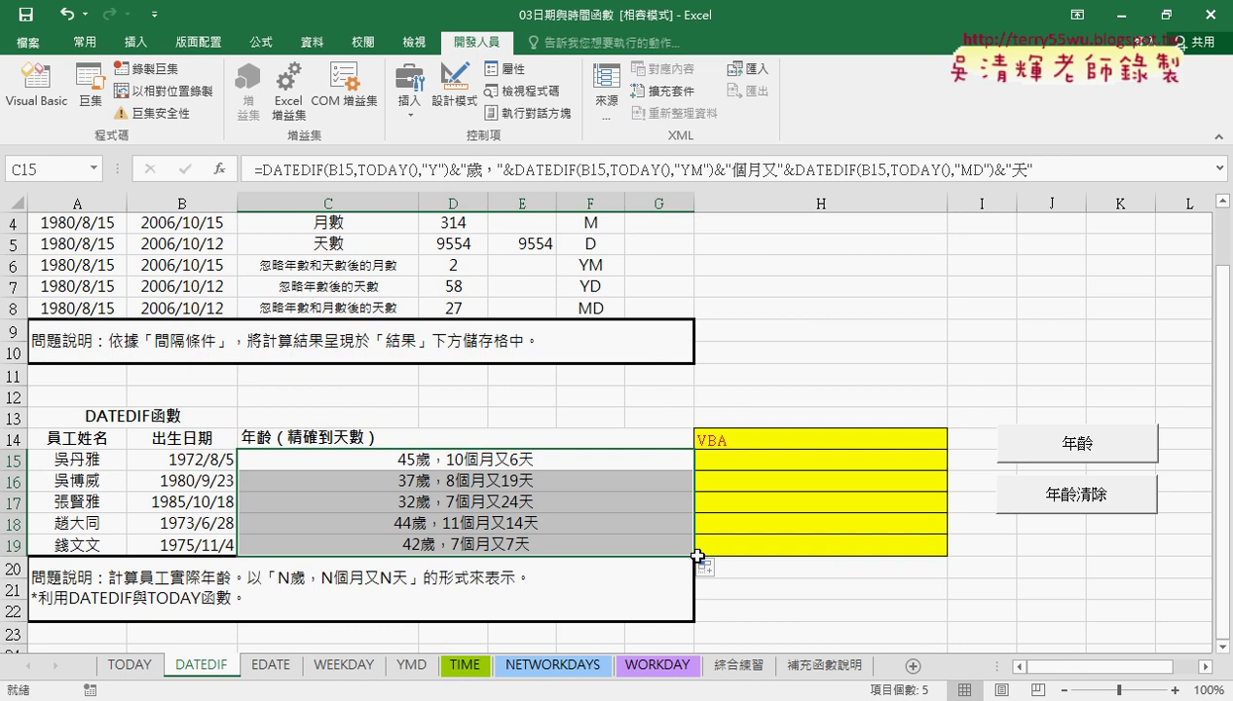
{"action": "left_click", "coordinate": [582, 267]}
{"action": "left_click", "coordinate": [598, 308]}
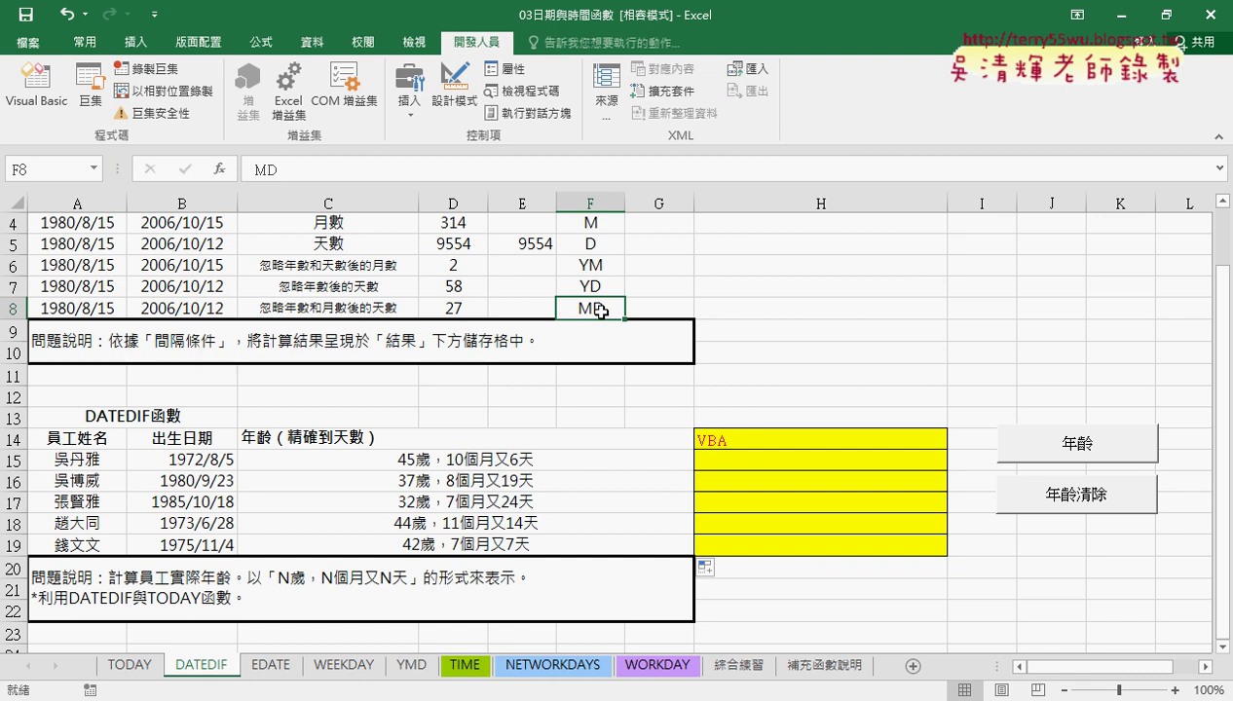
{"action": "left_click", "coordinate": [515, 455]}
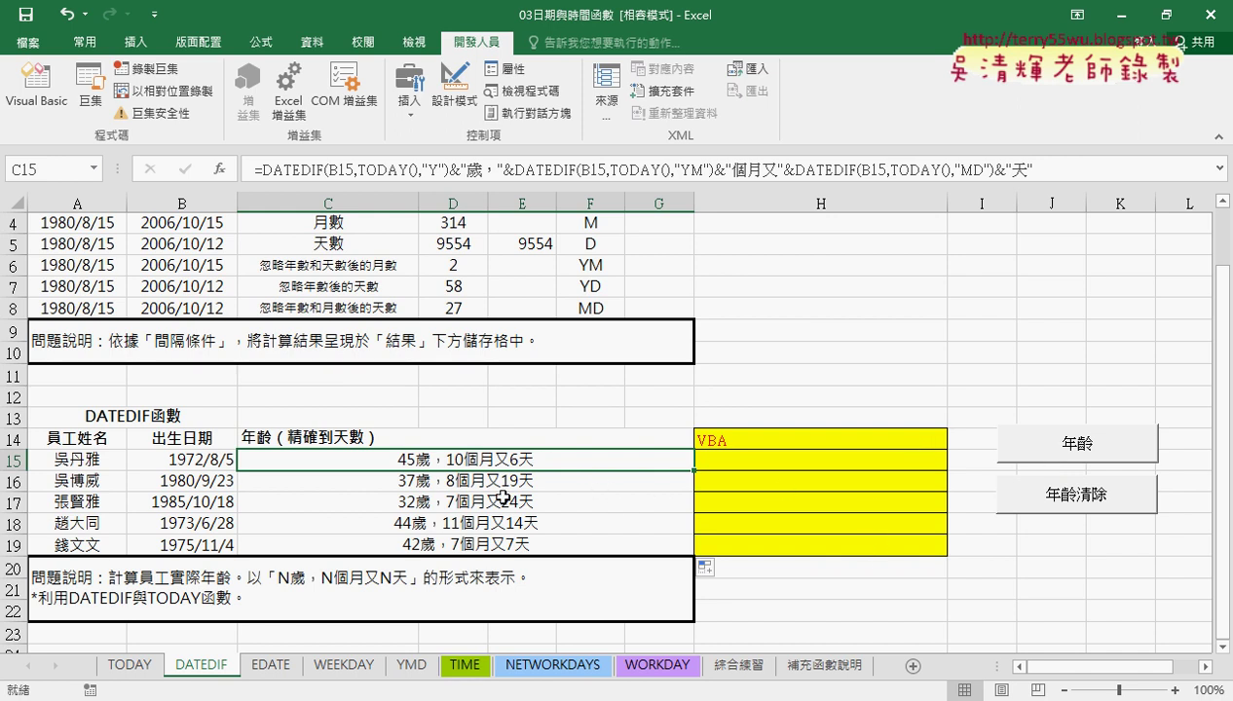
Try the 年齡 button, then uncomment the two Cells formula lines in the VBA editor
{"action": "left_click", "coordinate": [1069, 448]}
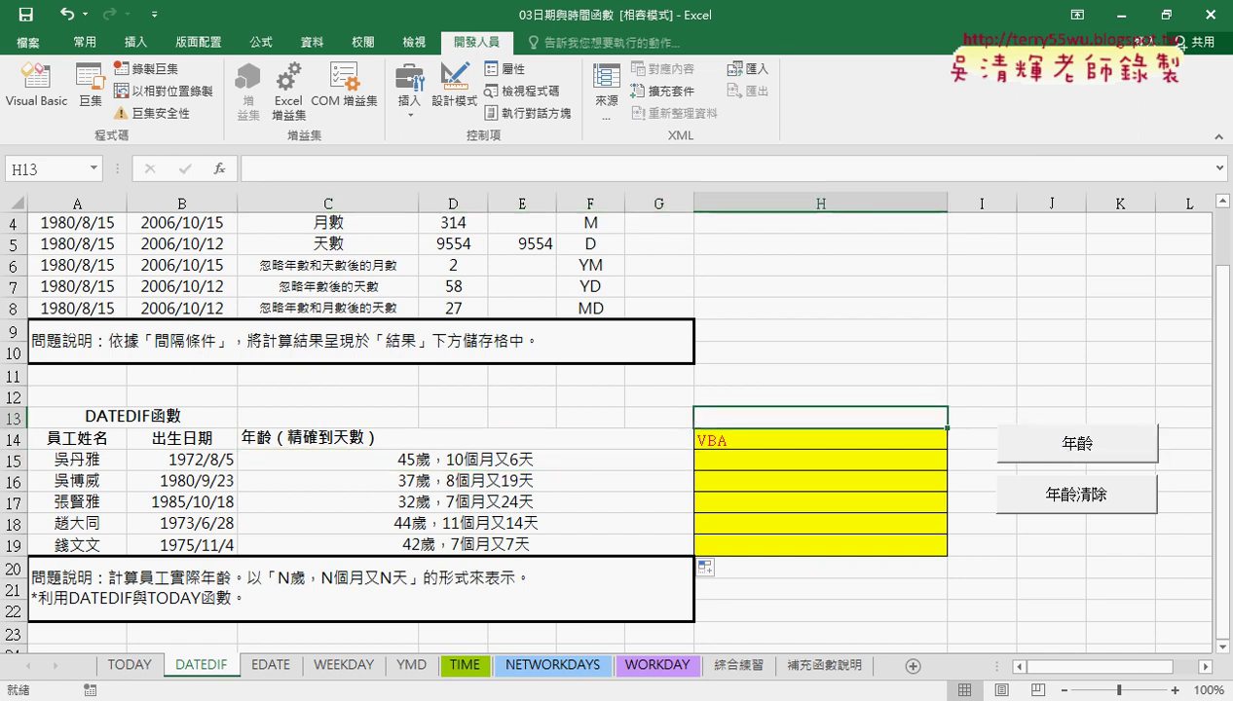
{"action": "mouse_move", "coordinate": [405, 652]}
{"action": "left_click", "coordinate": [517, 651]}
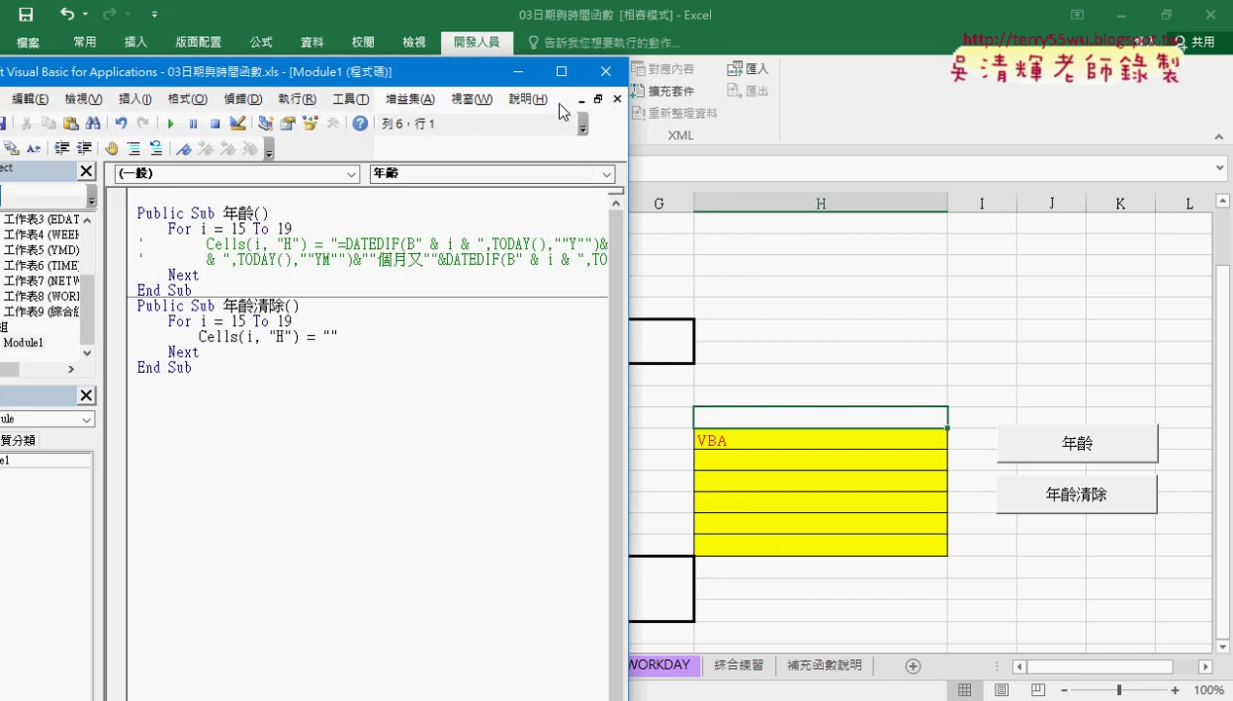
{"action": "left_click", "coordinate": [561, 71]}
{"action": "left_click_drag", "start_coordinate": [848, 196], "coordinate": [191, 184]}
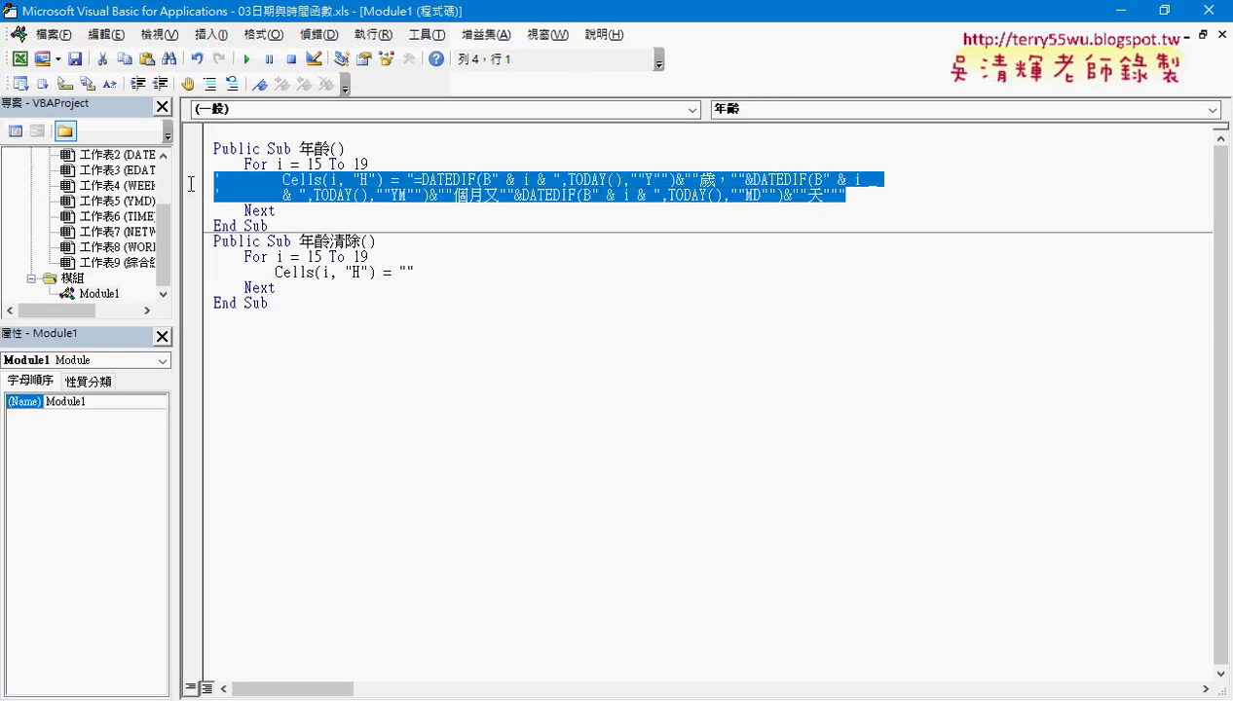
{"action": "left_click", "coordinate": [232, 84]}
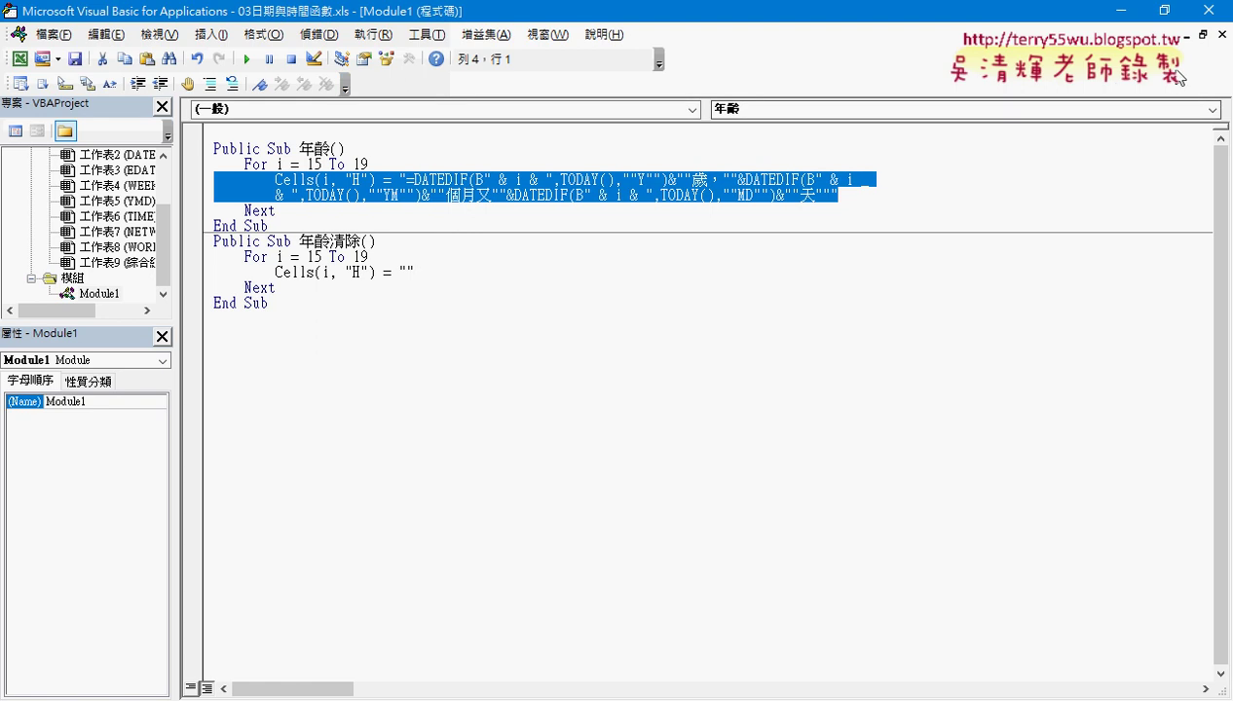
Back in Excel, run 年齡, 年齡清除 and 年齡 again to fill H15:H19, then inspect C15
{"action": "left_click", "coordinate": [1122, 9]}
{"action": "left_click", "coordinate": [1091, 374]}
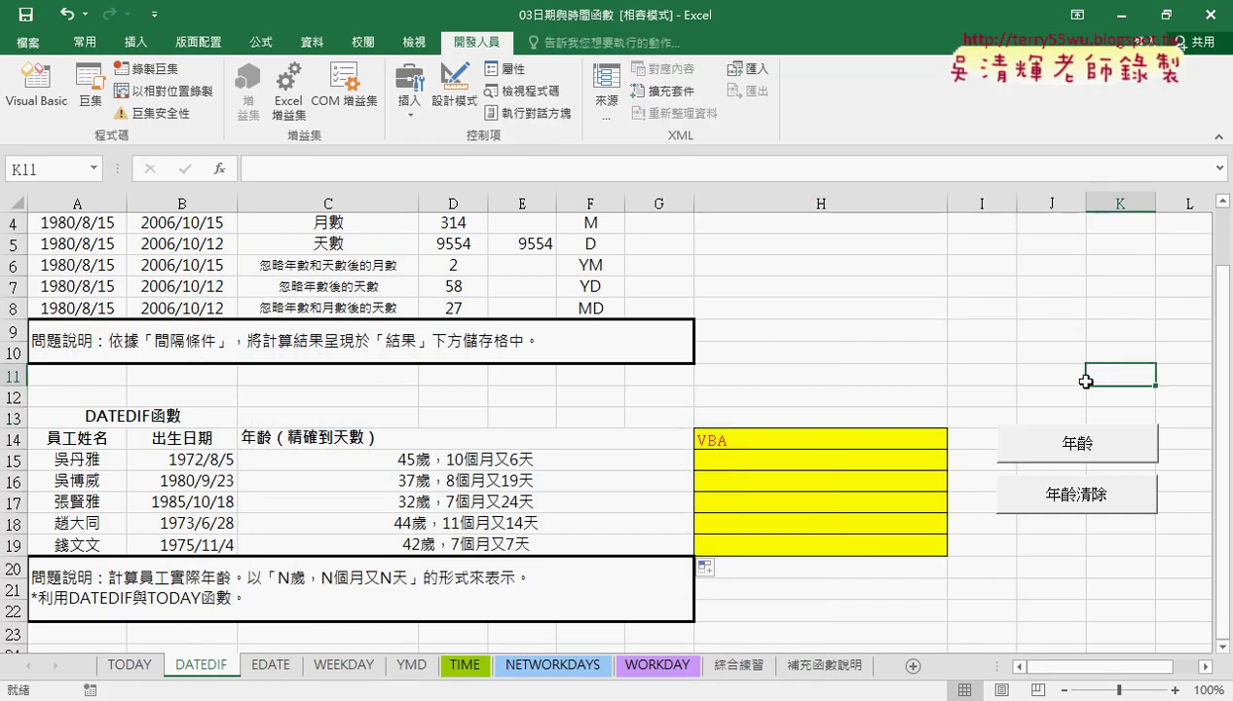
{"action": "left_click", "coordinate": [1072, 450]}
{"action": "left_click", "coordinate": [1063, 497]}
{"action": "left_click", "coordinate": [1075, 448]}
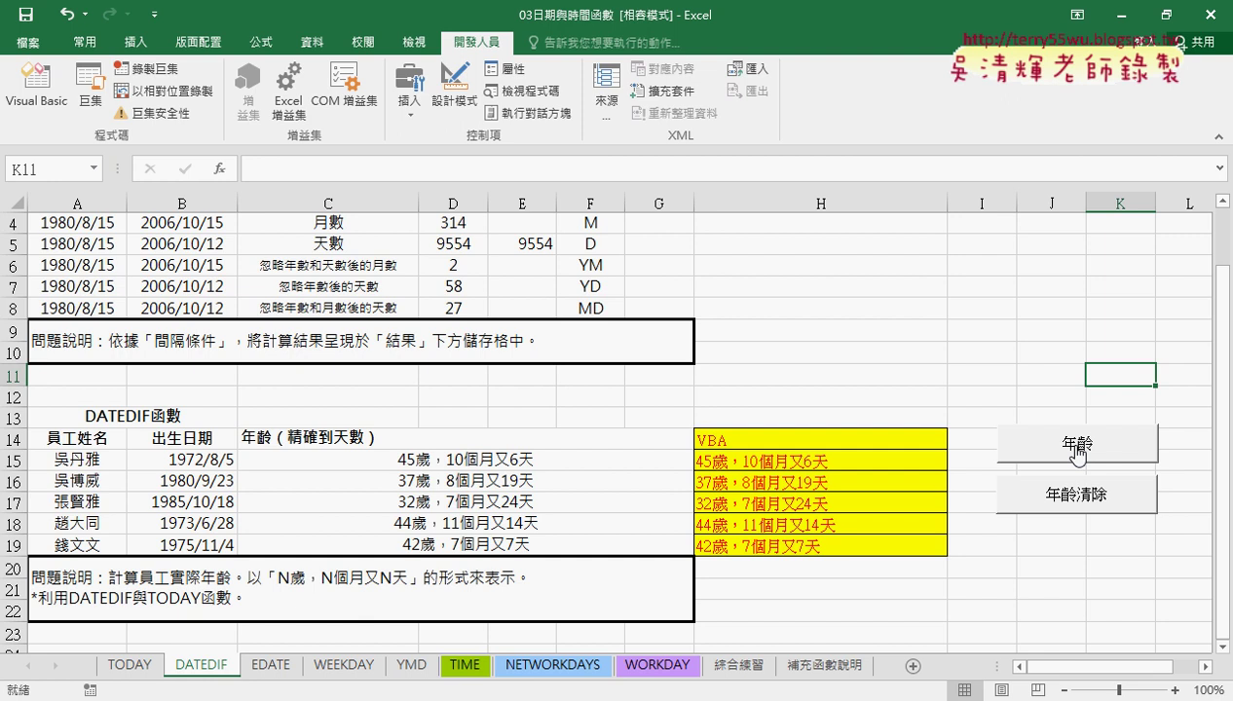
{"action": "left_click", "coordinate": [548, 464]}
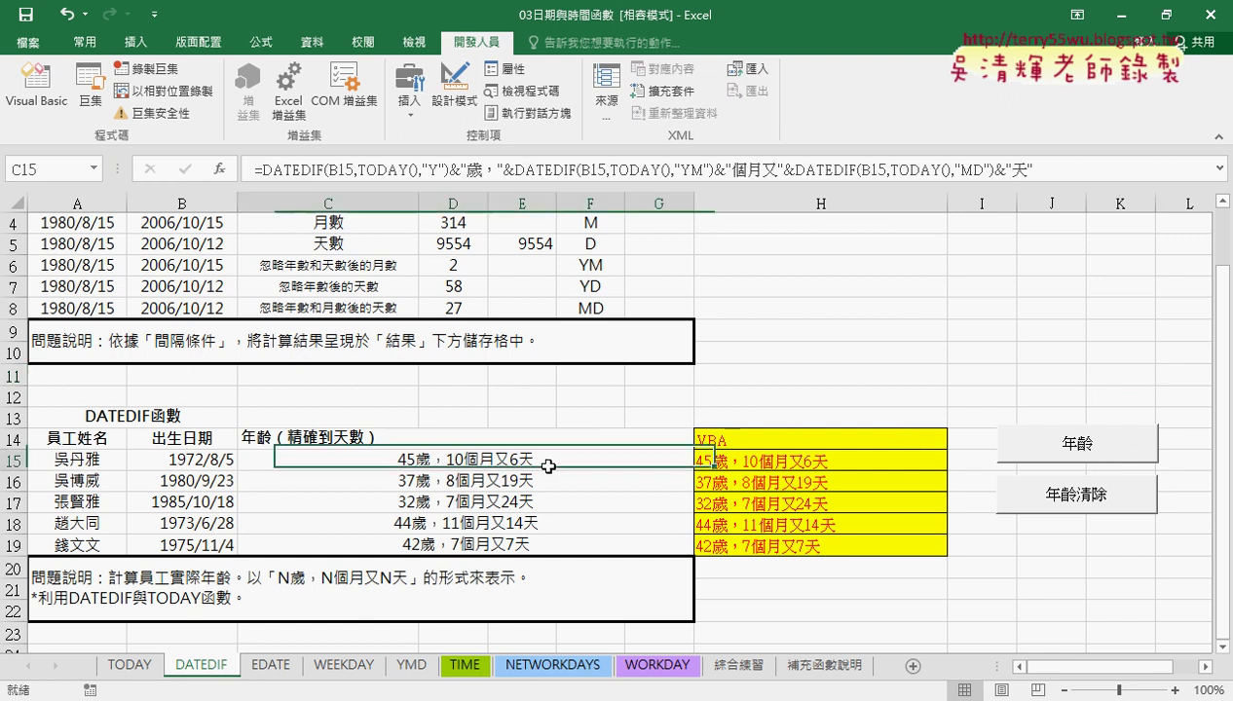
{"action": "left_click_drag", "start_coordinate": [259, 170], "coordinate": [324, 169]}
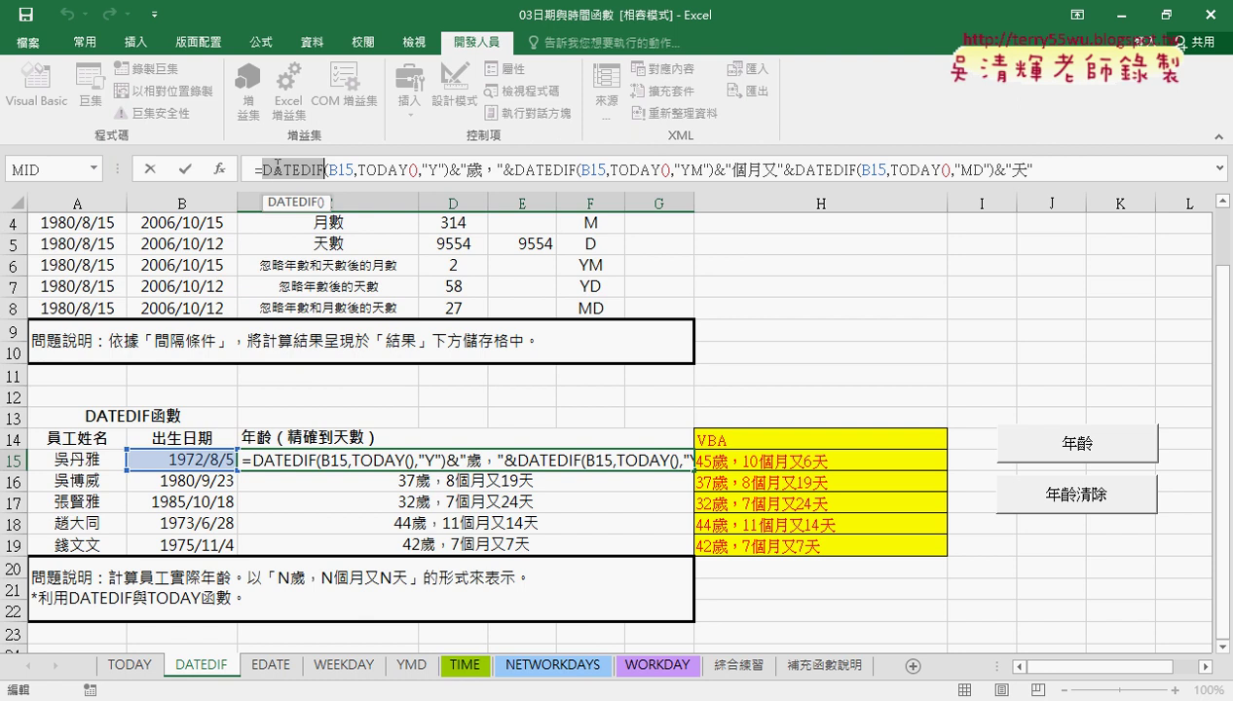
{"action": "left_click_drag", "start_coordinate": [261, 182], "coordinate": [1030, 198]}
{"action": "left_click_drag", "start_coordinate": [762, 478], "coordinate": [745, 443]}
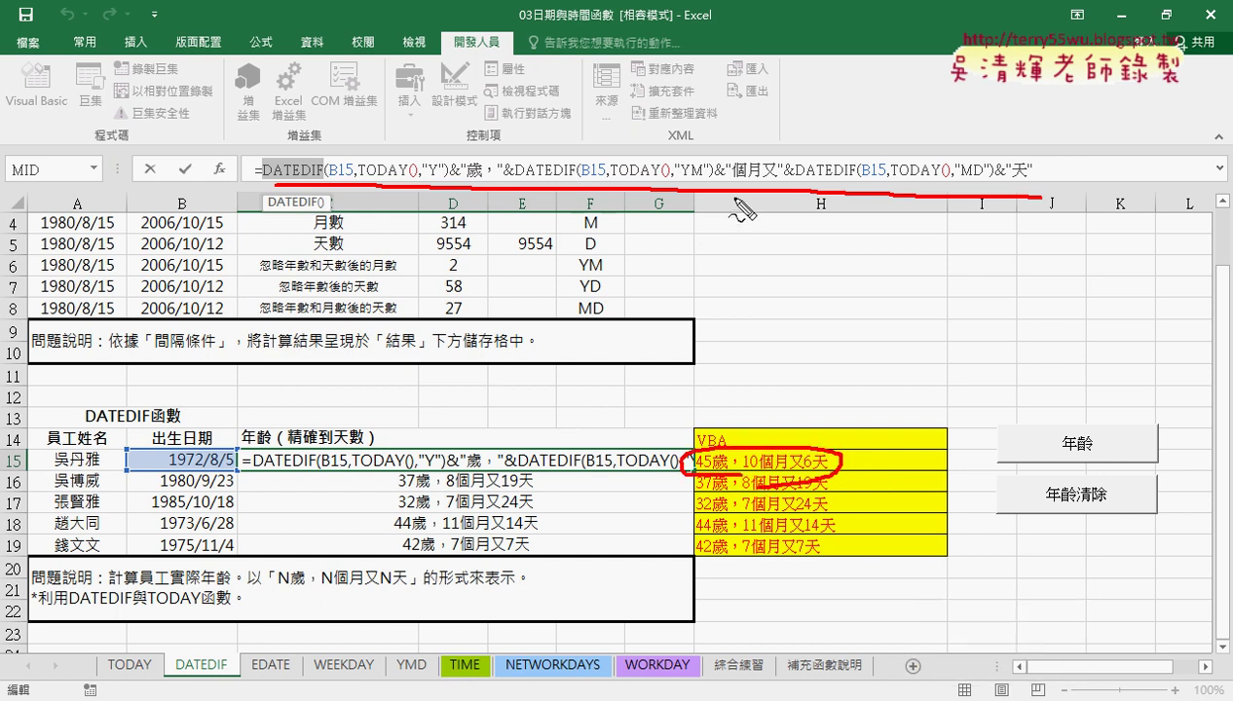
{"action": "mouse_move", "coordinate": [740, 206]}
{"action": "left_mouse_down"}
{"action": "mouse_move", "coordinate": [775, 465]}
{"action": "mouse_move", "coordinate": [797, 431]}
{"action": "left_mouse_up"}
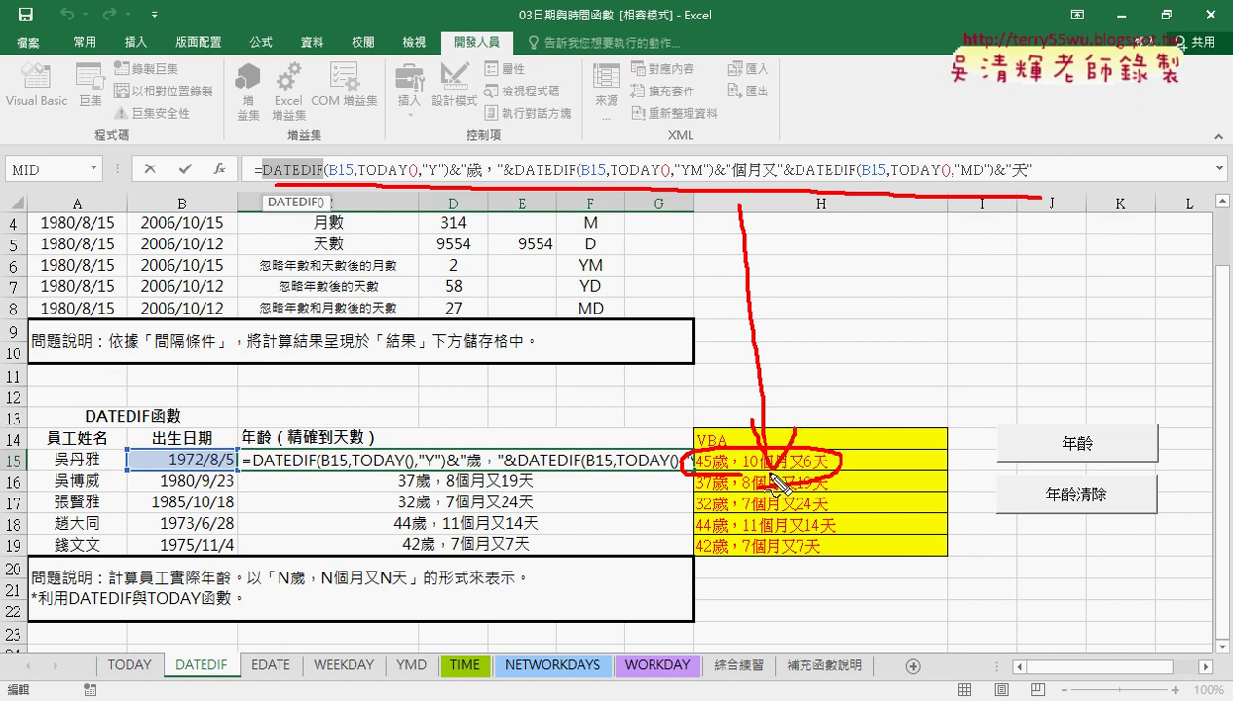
{"action": "key", "text": "Escape"}
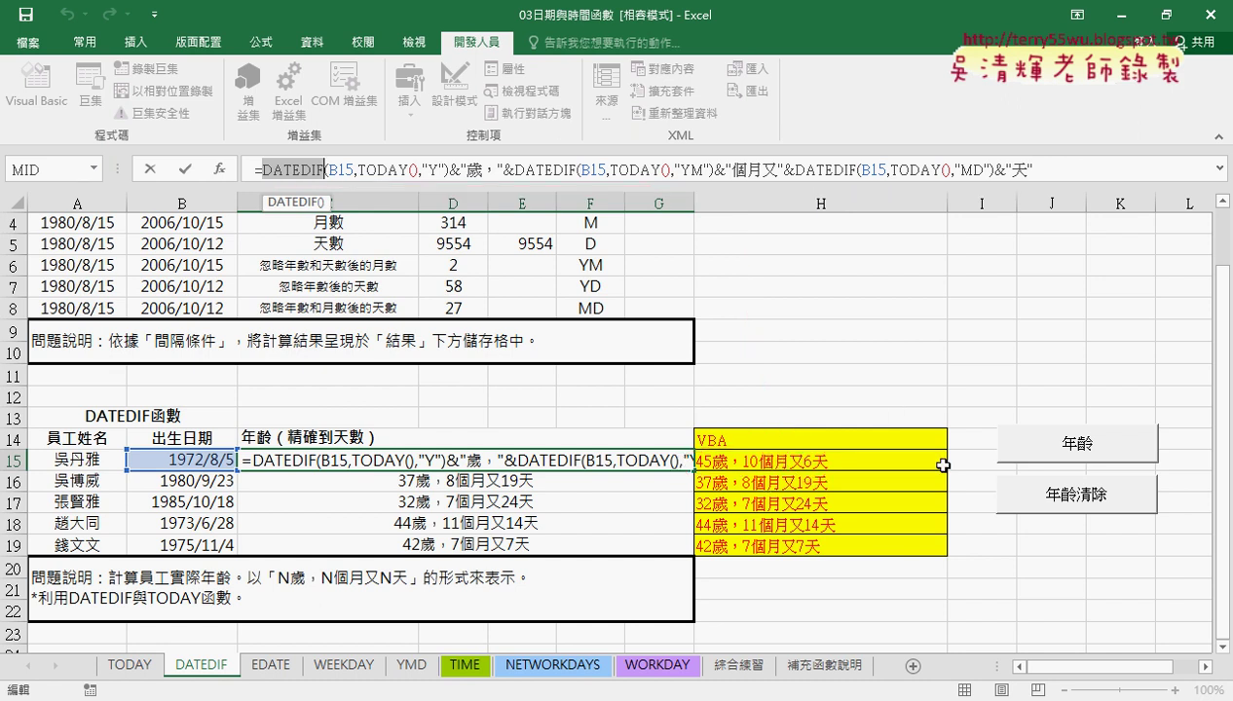
{"action": "left_click", "coordinate": [916, 407]}
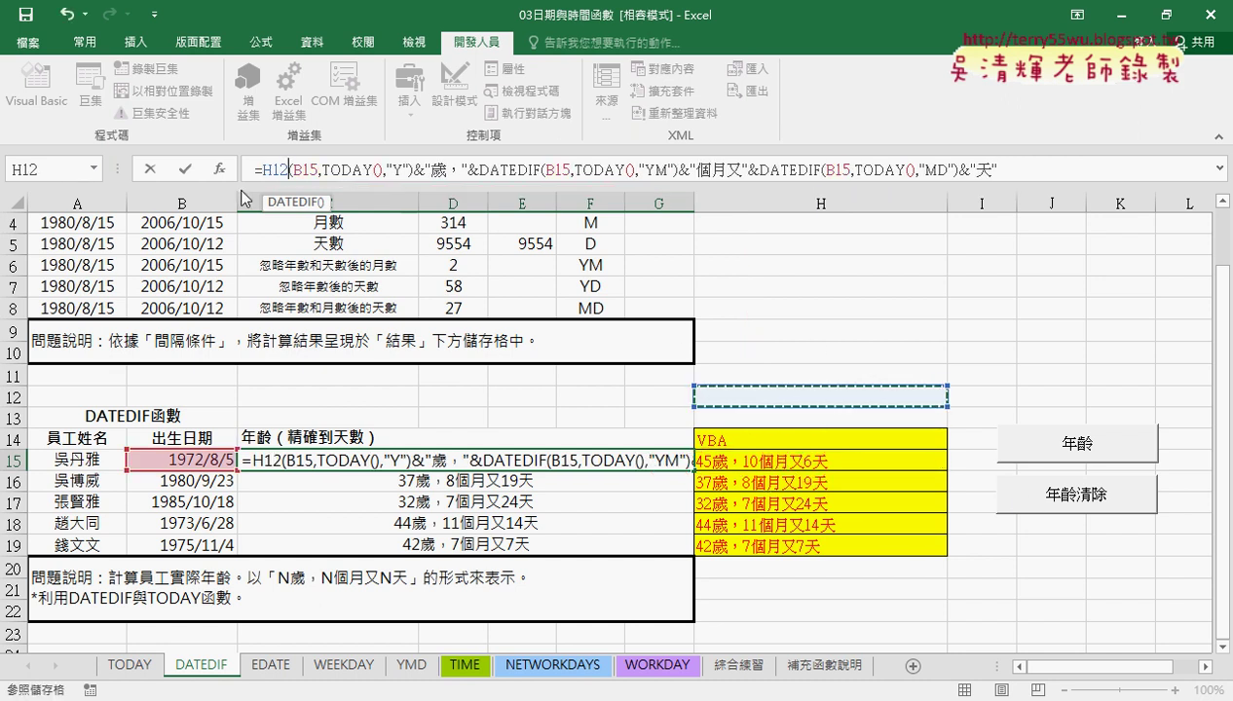
{"action": "left_click", "coordinate": [151, 169]}
{"action": "left_click", "coordinate": [1057, 495]}
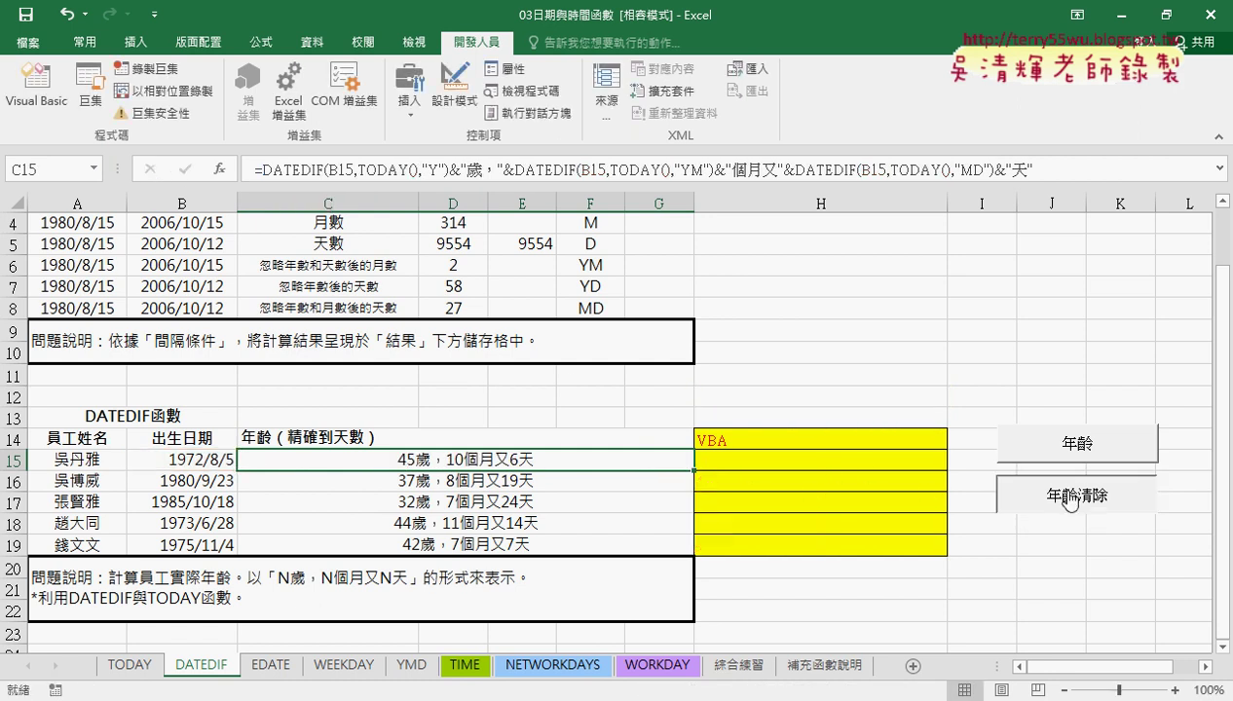
{"action": "left_click", "coordinate": [1056, 452]}
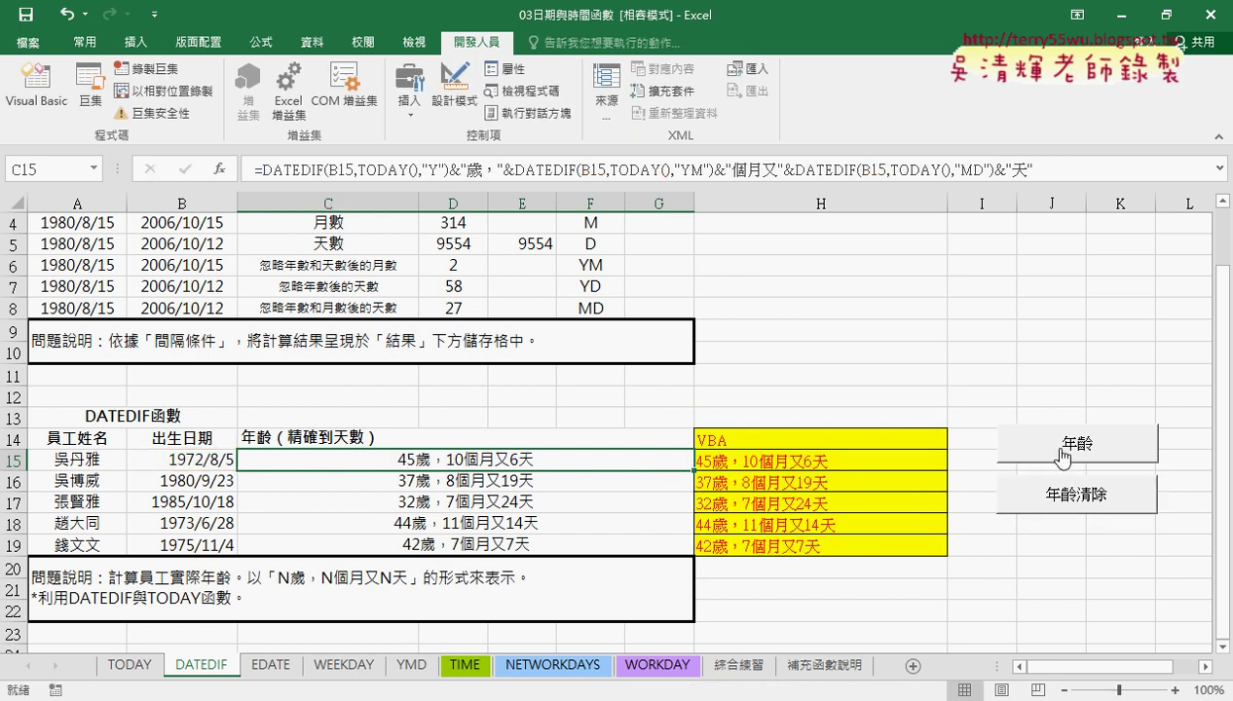
{"action": "left_click", "coordinate": [857, 460]}
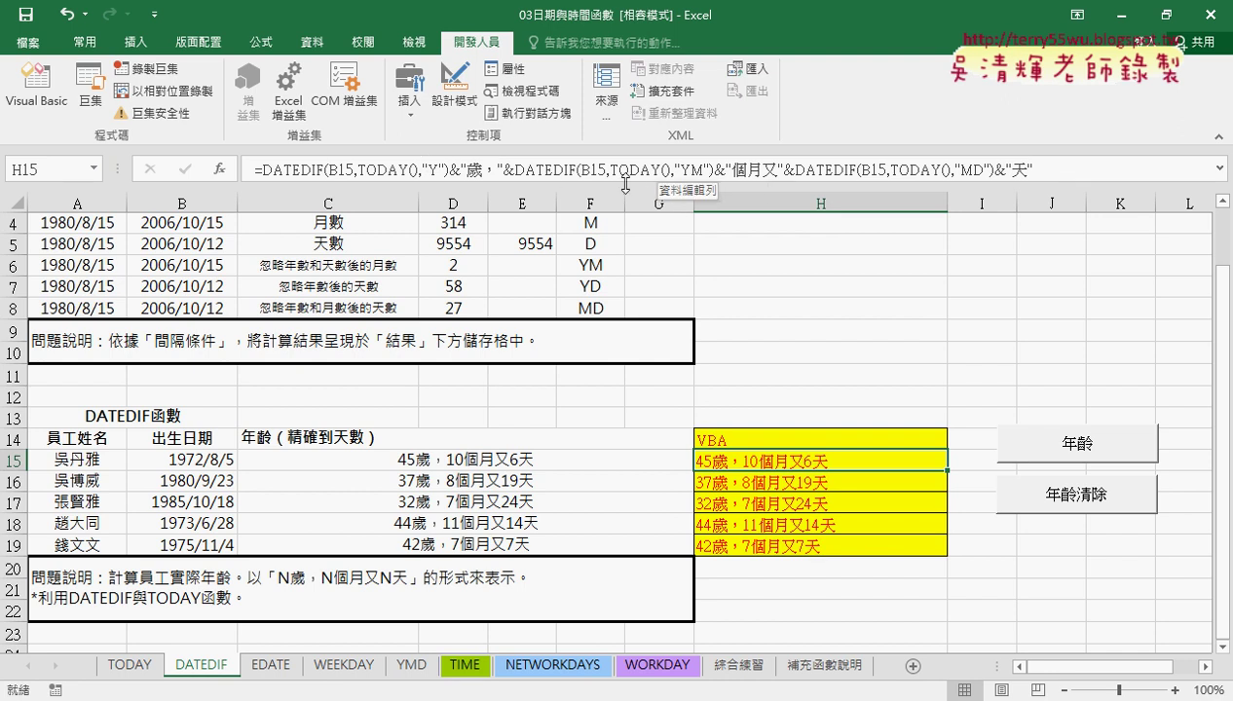
Check the formulas in H16 through H19 and H15, then compare them with C15's formula
{"action": "left_click", "coordinate": [761, 487]}
{"action": "left_click", "coordinate": [777, 503]}
{"action": "left_click", "coordinate": [778, 524]}
{"action": "left_click", "coordinate": [780, 543]}
{"action": "left_click", "coordinate": [787, 456]}
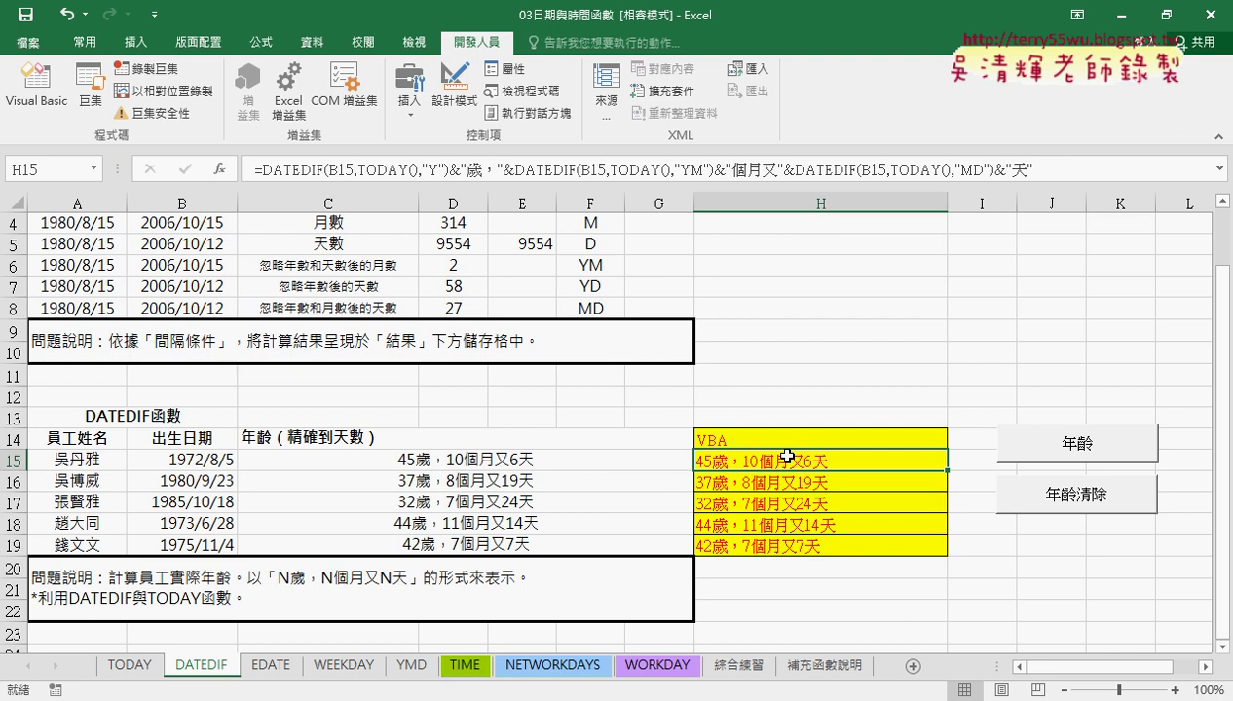
{"action": "left_click", "coordinate": [581, 464]}
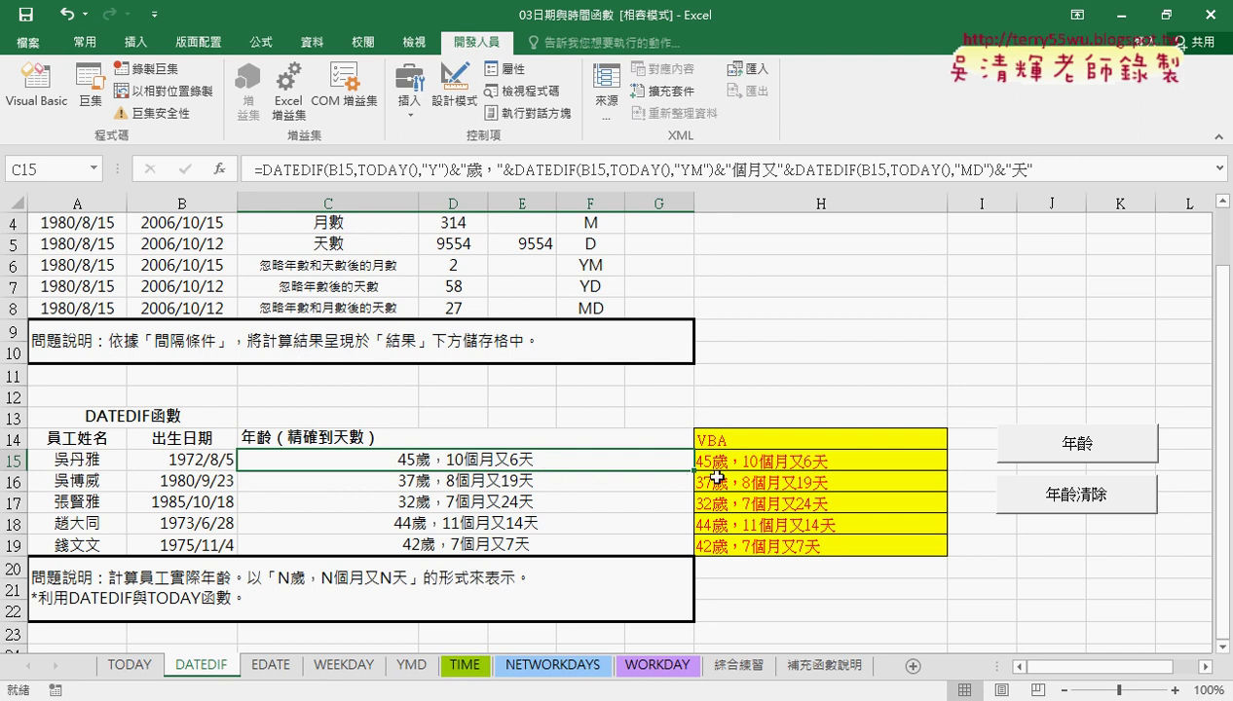
Run 年齡清除, 年齡, then 年齡清除 again so H15:H19 end up empty
{"action": "left_click", "coordinate": [791, 459]}
{"action": "left_click", "coordinate": [1050, 511]}
{"action": "left_click", "coordinate": [1018, 439]}
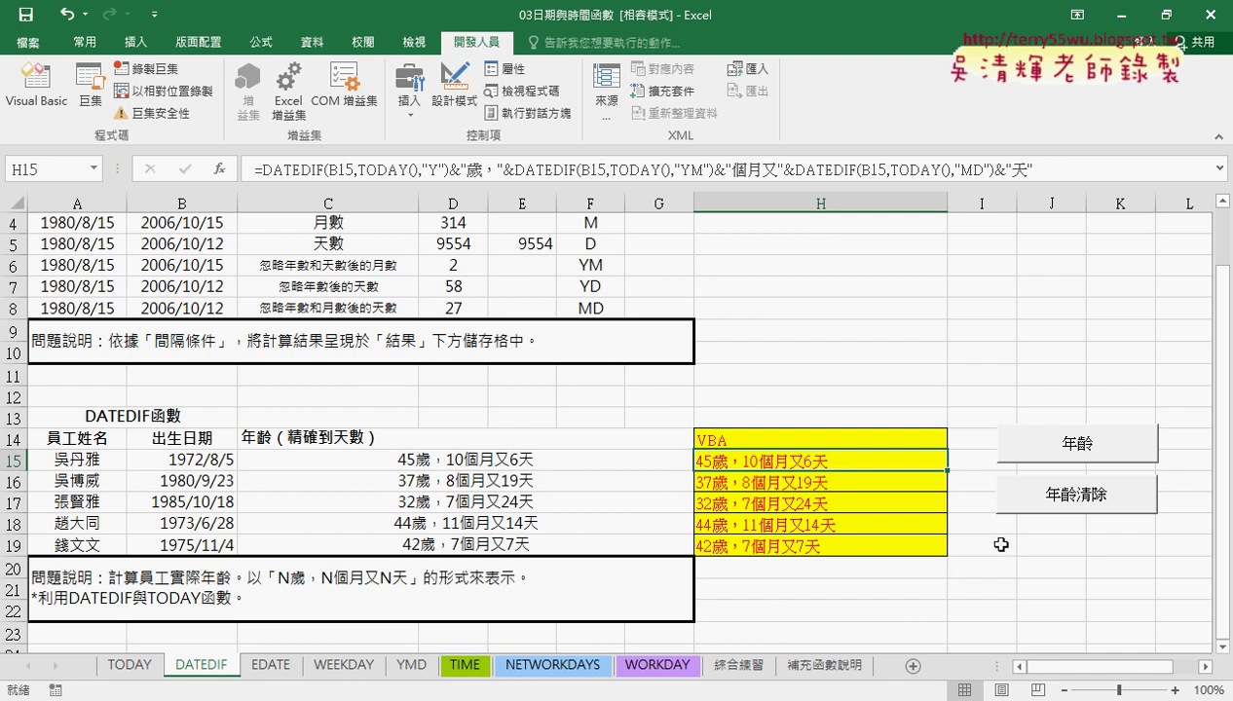
{"action": "left_click", "coordinate": [1057, 504]}
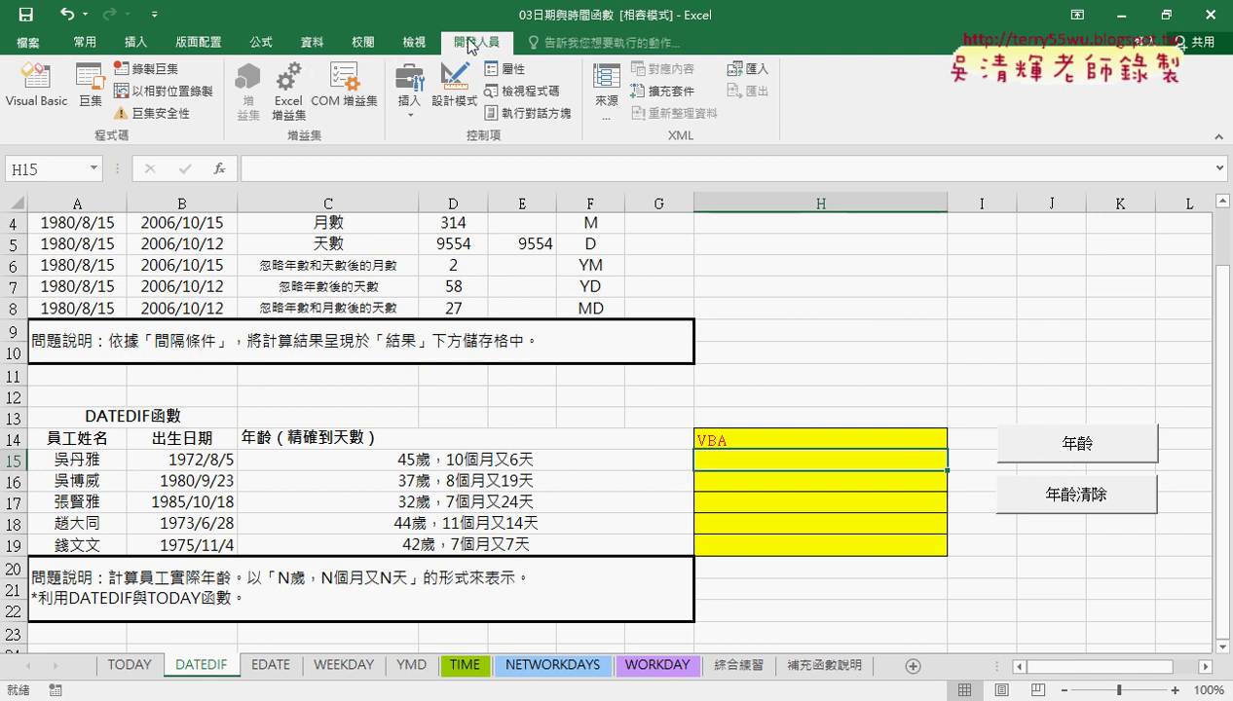
Open the VBA editor as a window over the sheet and select Module1 in the project tree
{"action": "left_click", "coordinate": [46, 108]}
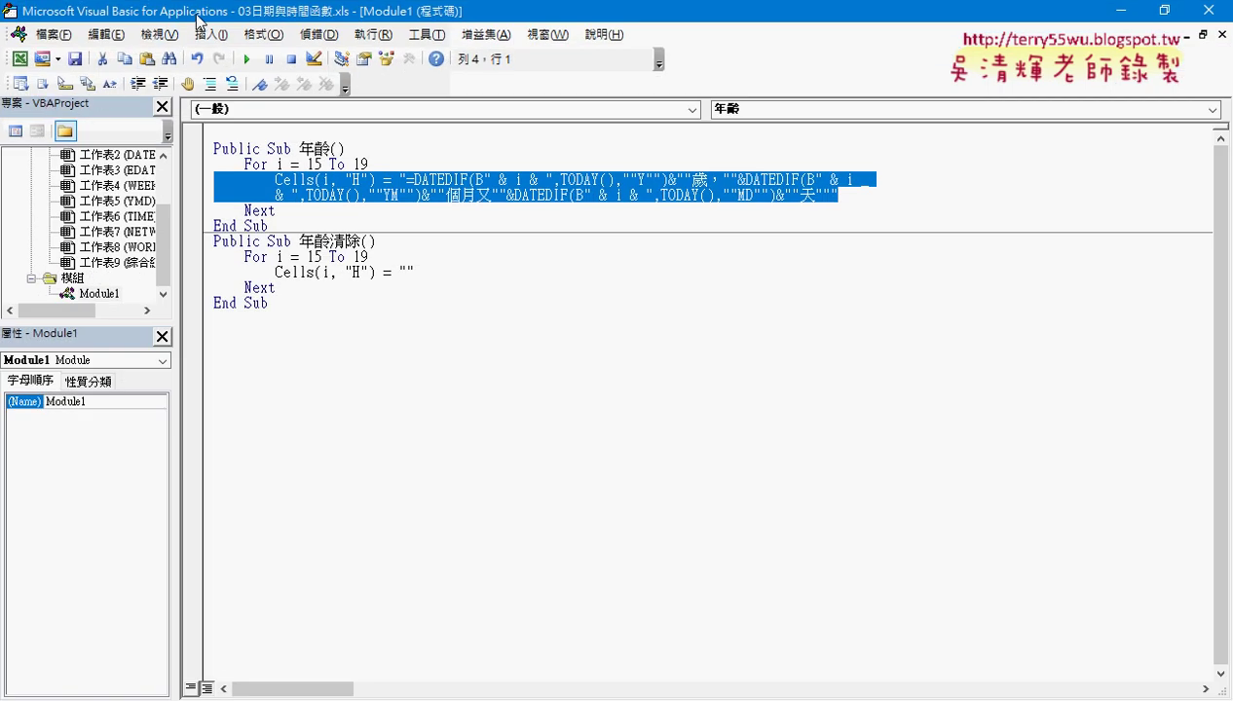
{"action": "left_click_drag", "start_coordinate": [198, 21], "coordinate": [650, 55]}
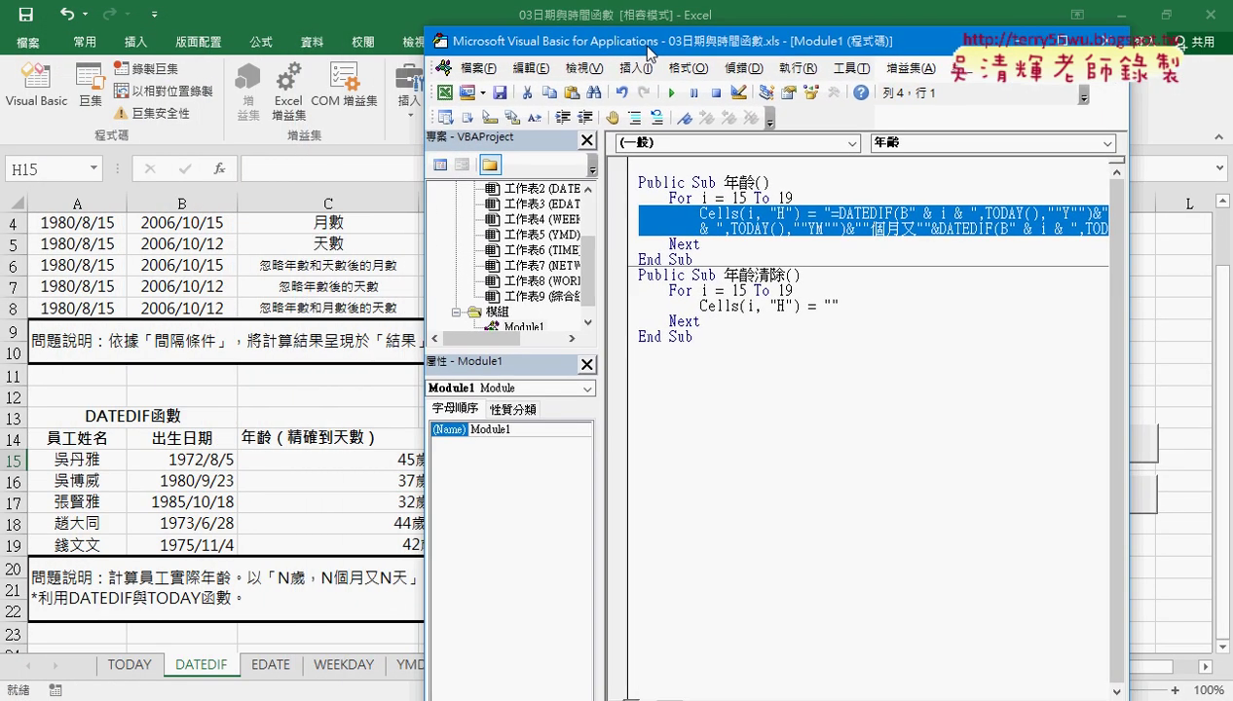
{"action": "left_click_drag", "start_coordinate": [546, 366], "coordinate": [546, 446]}
{"action": "left_click", "coordinate": [526, 406]}
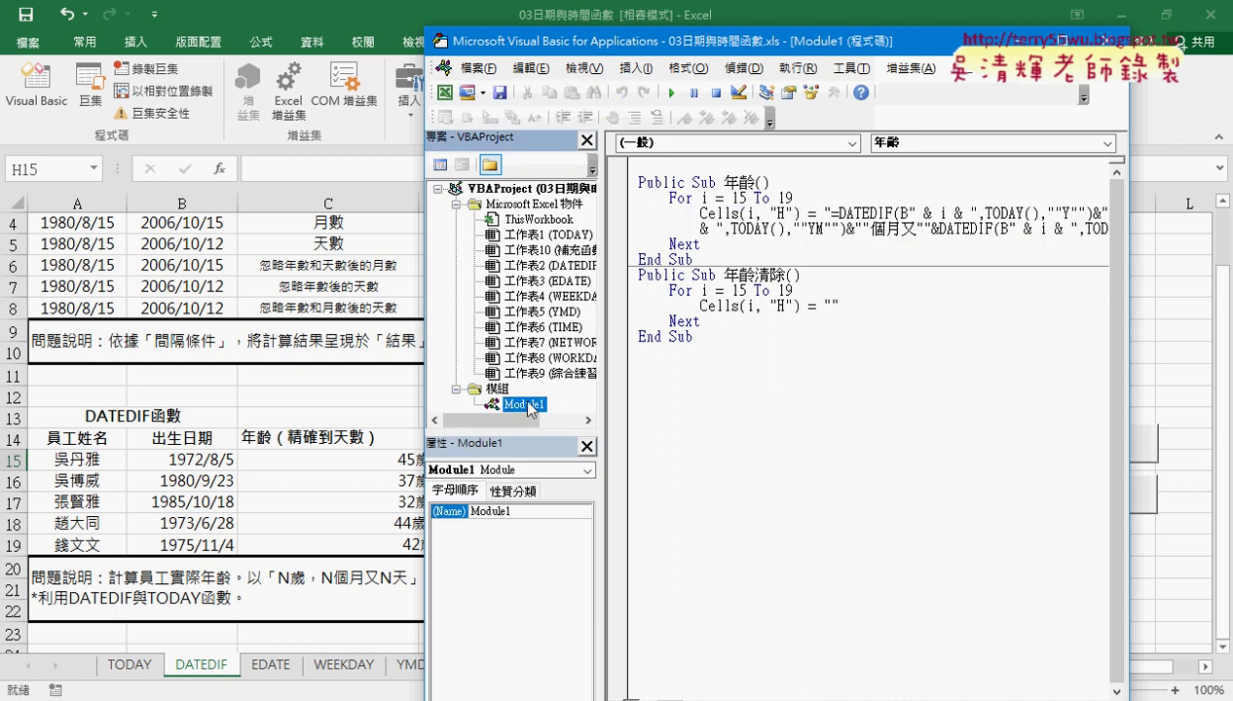
{"action": "right_click", "coordinate": [524, 270]}
{"action": "mouse_move", "coordinate": [633, 360]}
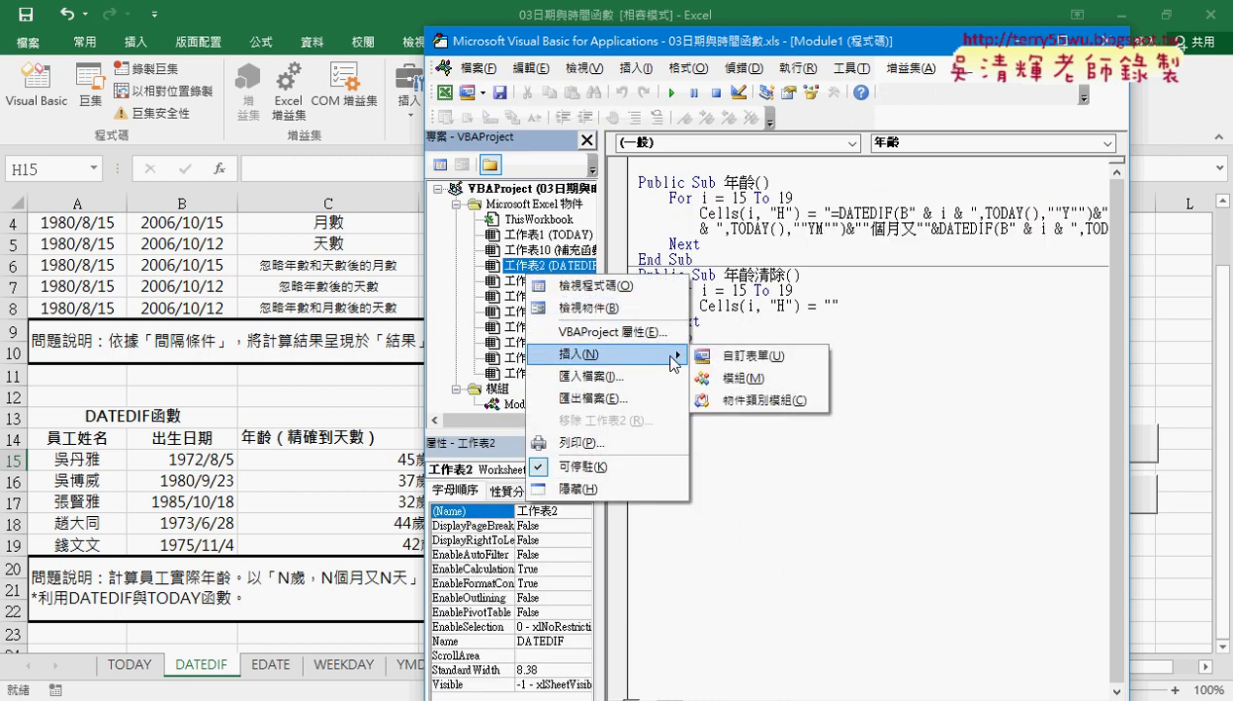
{"action": "left_click", "coordinate": [747, 237]}
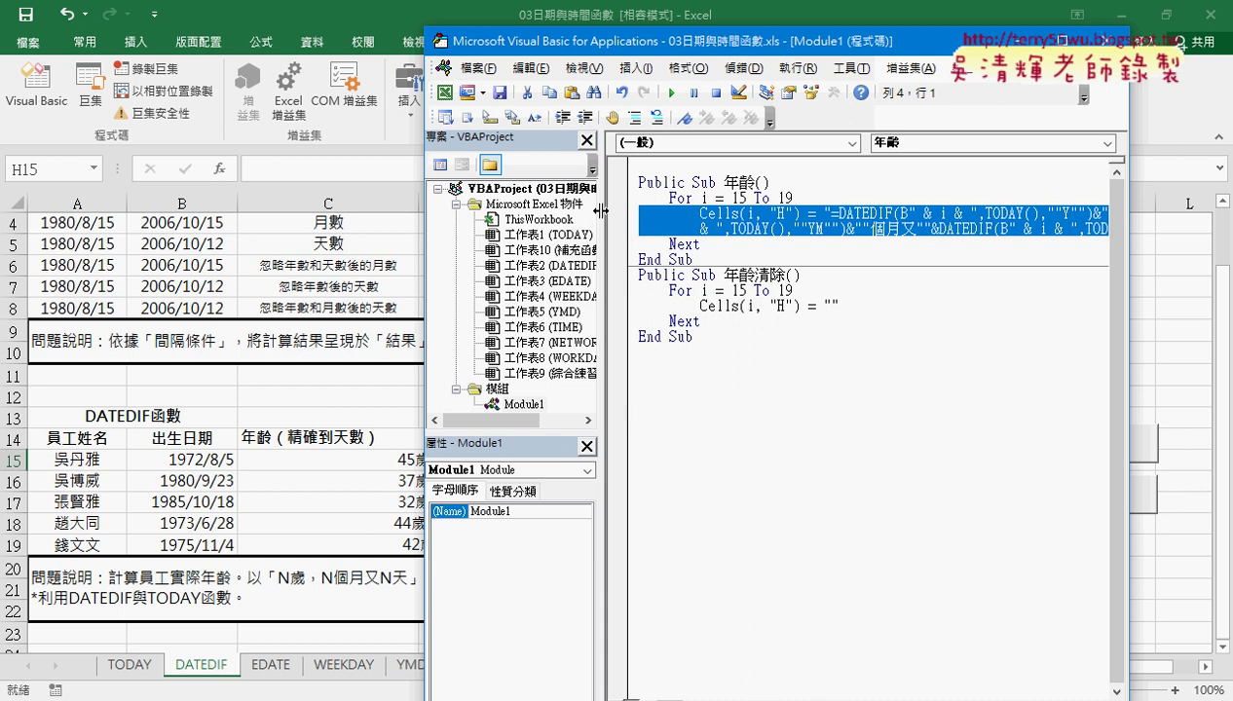
{"action": "left_click_drag", "start_coordinate": [601, 211], "coordinate": [534, 210]}
Start and cancel a new procedure, then widen the editor to show the full Cells line
{"action": "left_click_drag", "start_coordinate": [604, 39], "coordinate": [382, 37]}
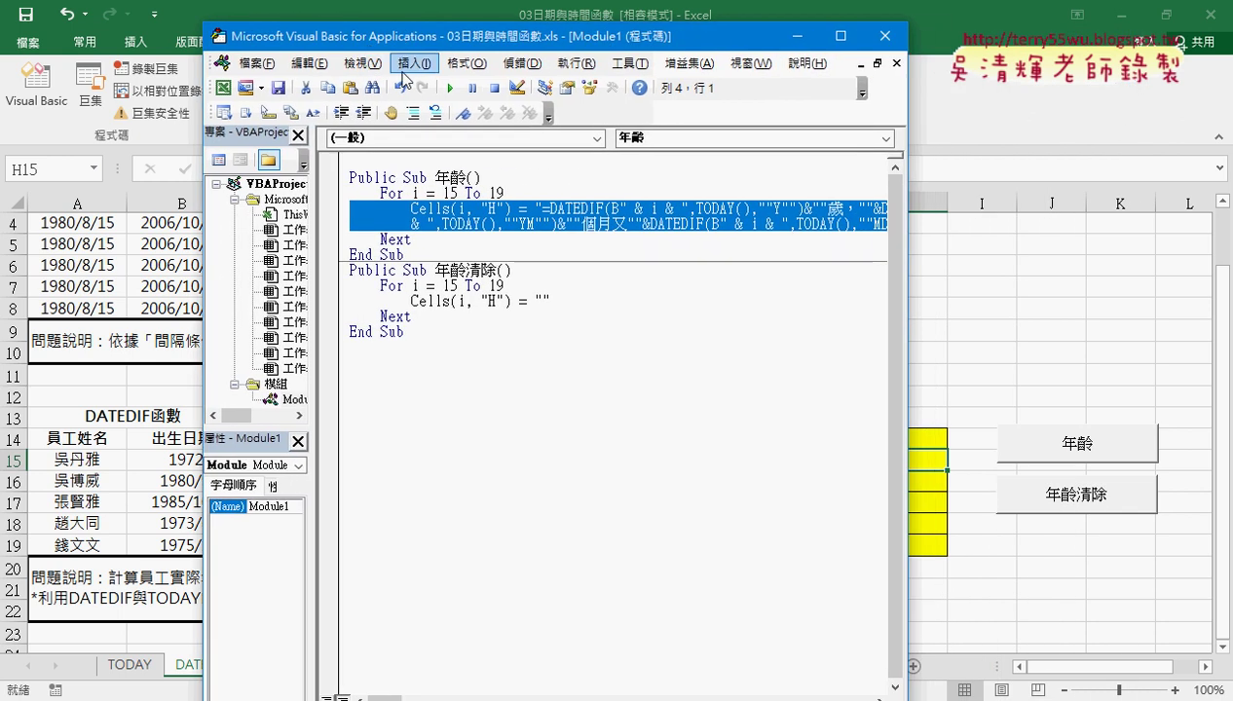
{"action": "left_click", "coordinate": [414, 64]}
{"action": "left_click", "coordinate": [434, 84]}
{"action": "mouse_move", "coordinate": [547, 166]}
{"action": "left_mouse_down"}
{"action": "mouse_move", "coordinate": [515, 194]}
{"action": "mouse_move", "coordinate": [463, 211]}
{"action": "left_mouse_up"}
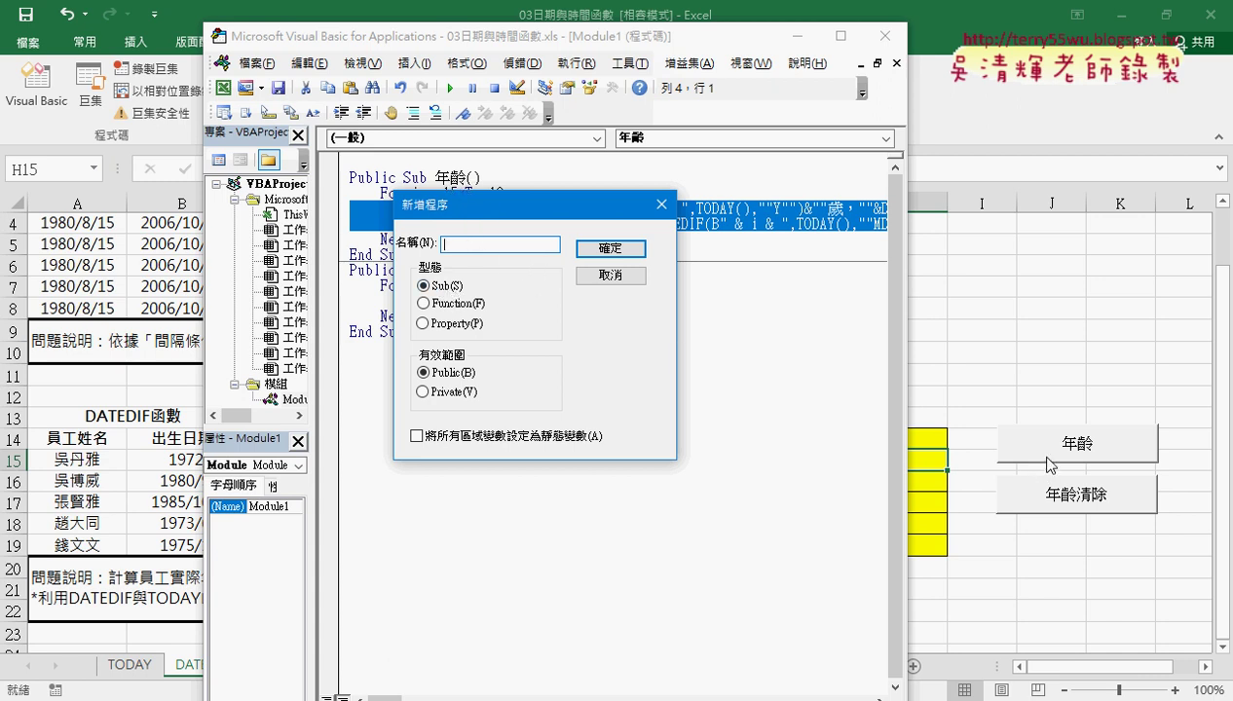
{"action": "left_click", "coordinate": [610, 275]}
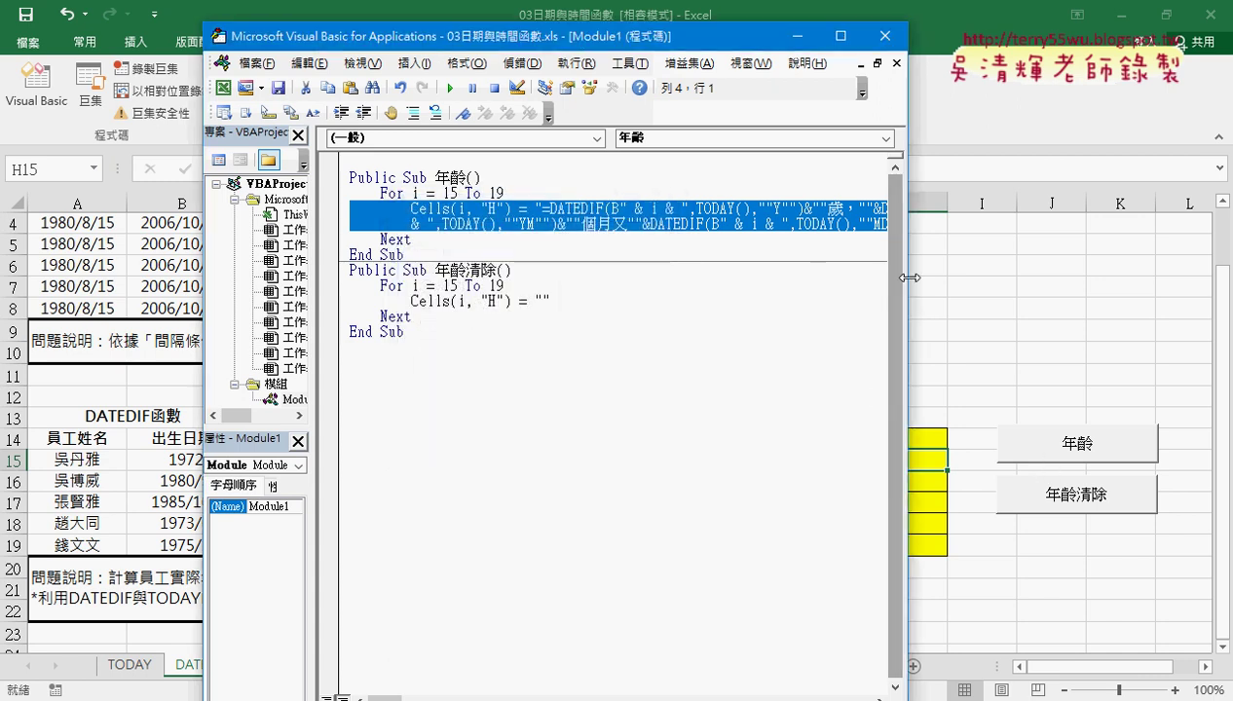
{"action": "left_click_drag", "start_coordinate": [905, 285], "coordinate": [1159, 284]}
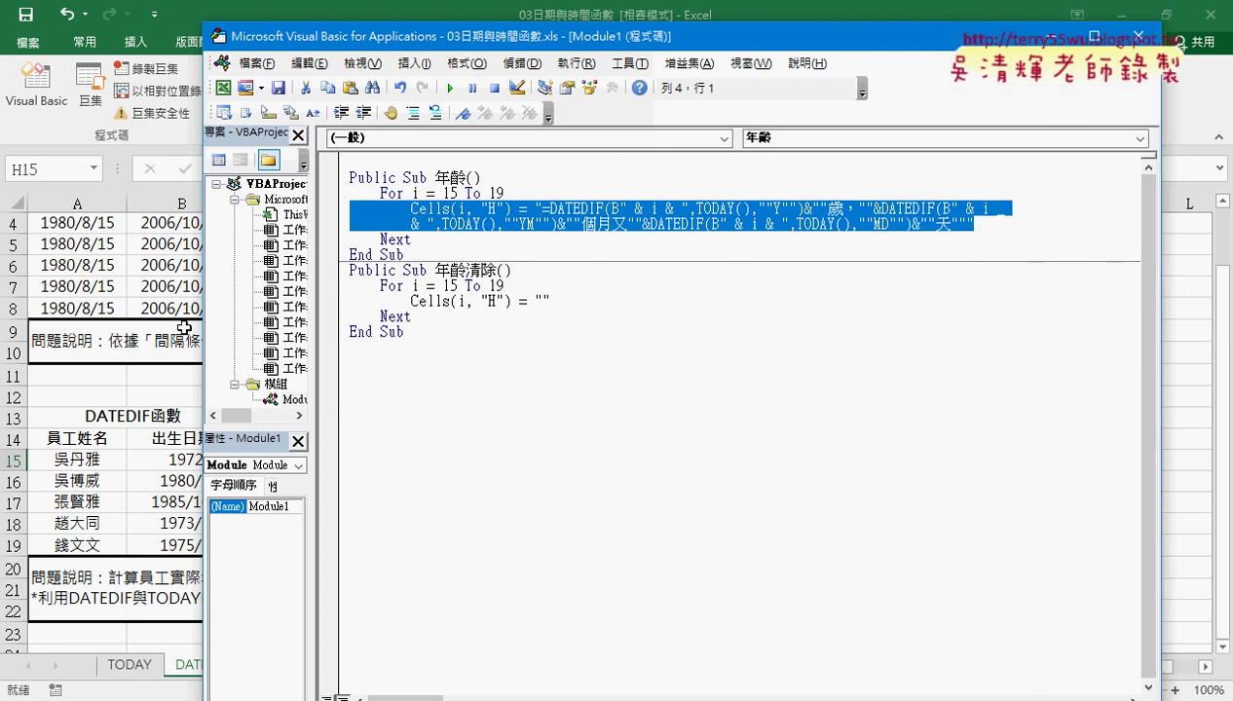
Delete the DATEDIF formula string so the line reads Cells(i, "H") = "", then return to Excel
{"action": "left_click", "coordinate": [544, 208]}
{"action": "left_click_drag", "start_coordinate": [544, 207], "coordinate": [967, 225]}
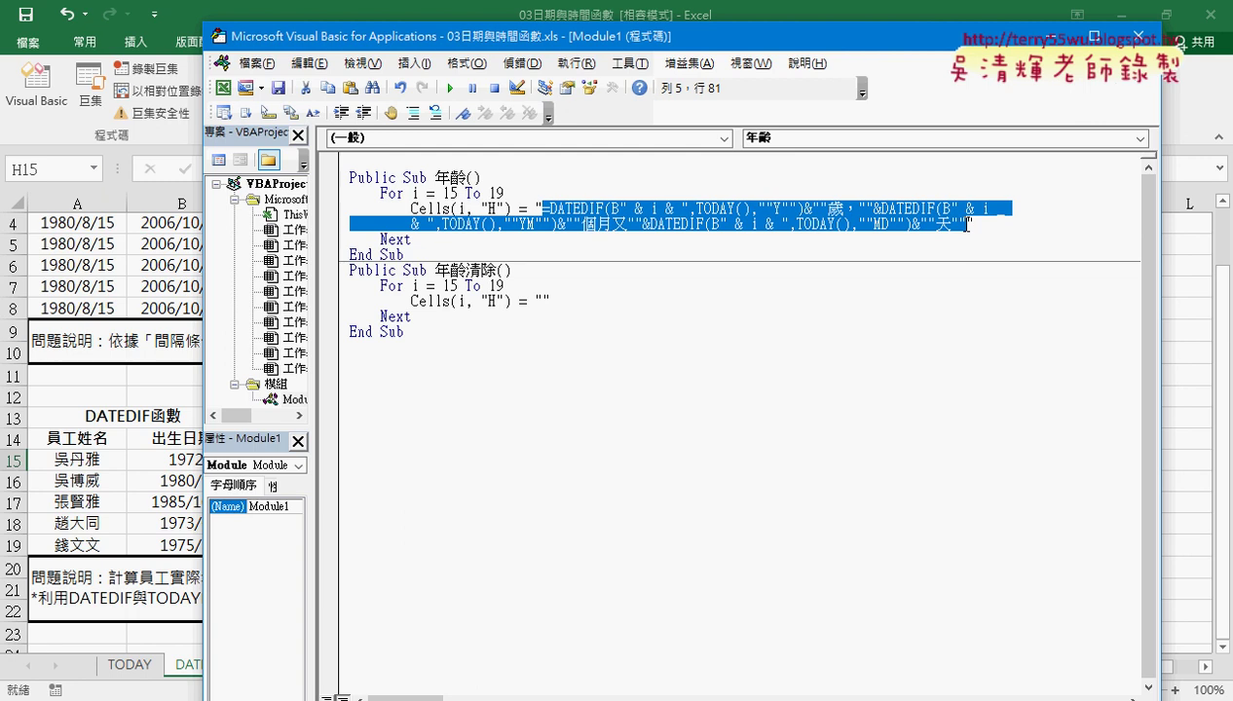
{"action": "key", "text": "Delete"}
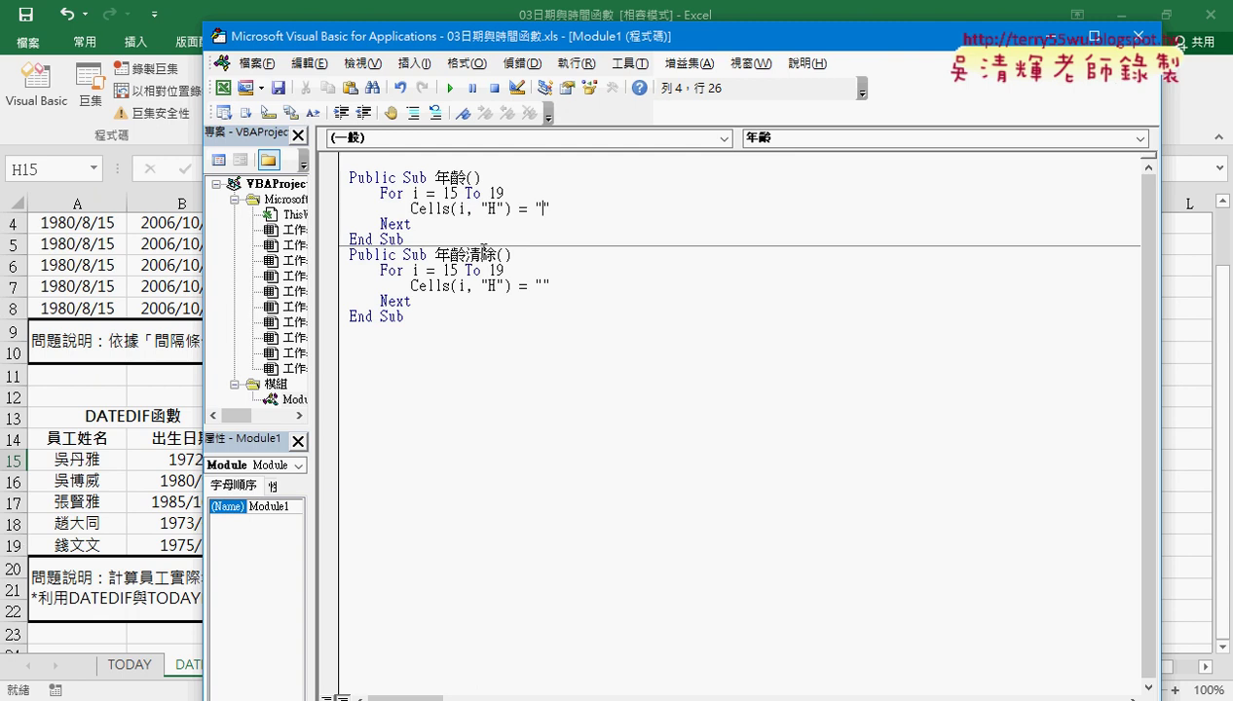
{"action": "left_click_drag", "start_coordinate": [558, 209], "coordinate": [536, 213]}
{"action": "left_click", "coordinate": [577, 211]}
{"action": "left_click", "coordinate": [1052, 36]}
Copy C15's entire DATEDIF age formula from the formula bar and switch to the VBA editor
{"action": "left_click", "coordinate": [426, 464]}
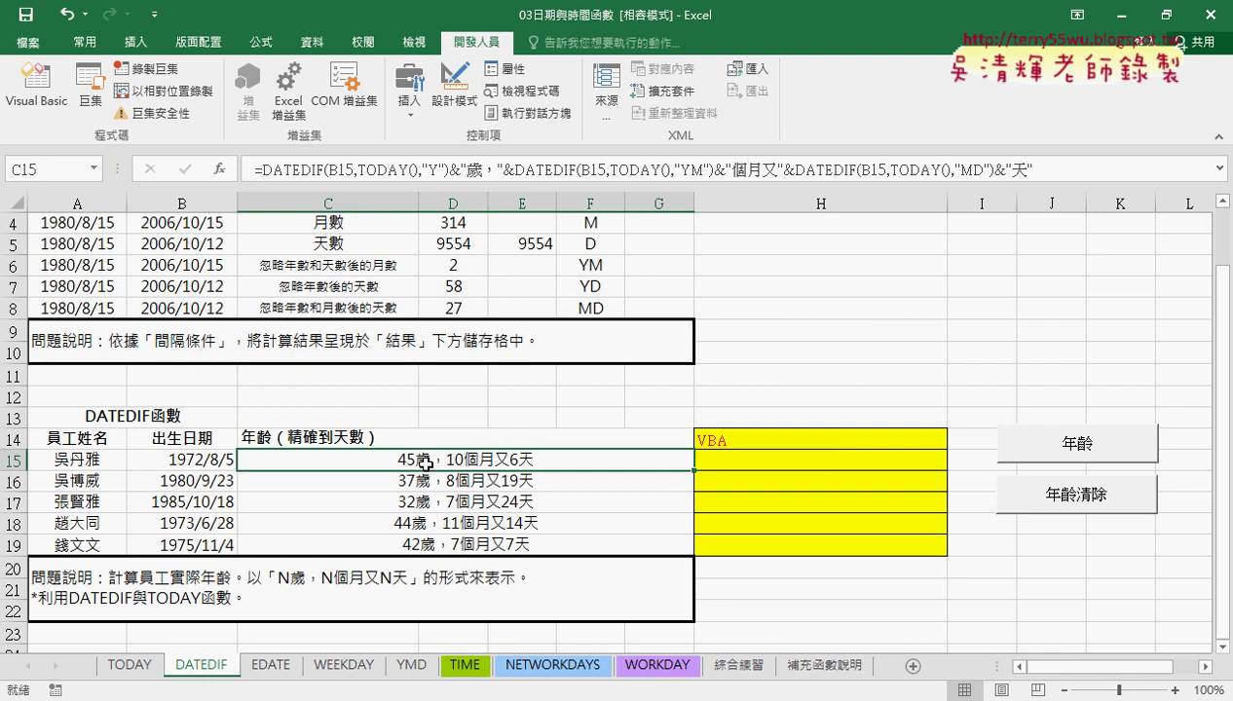
{"action": "left_click_drag", "start_coordinate": [255, 169], "coordinate": [1139, 166]}
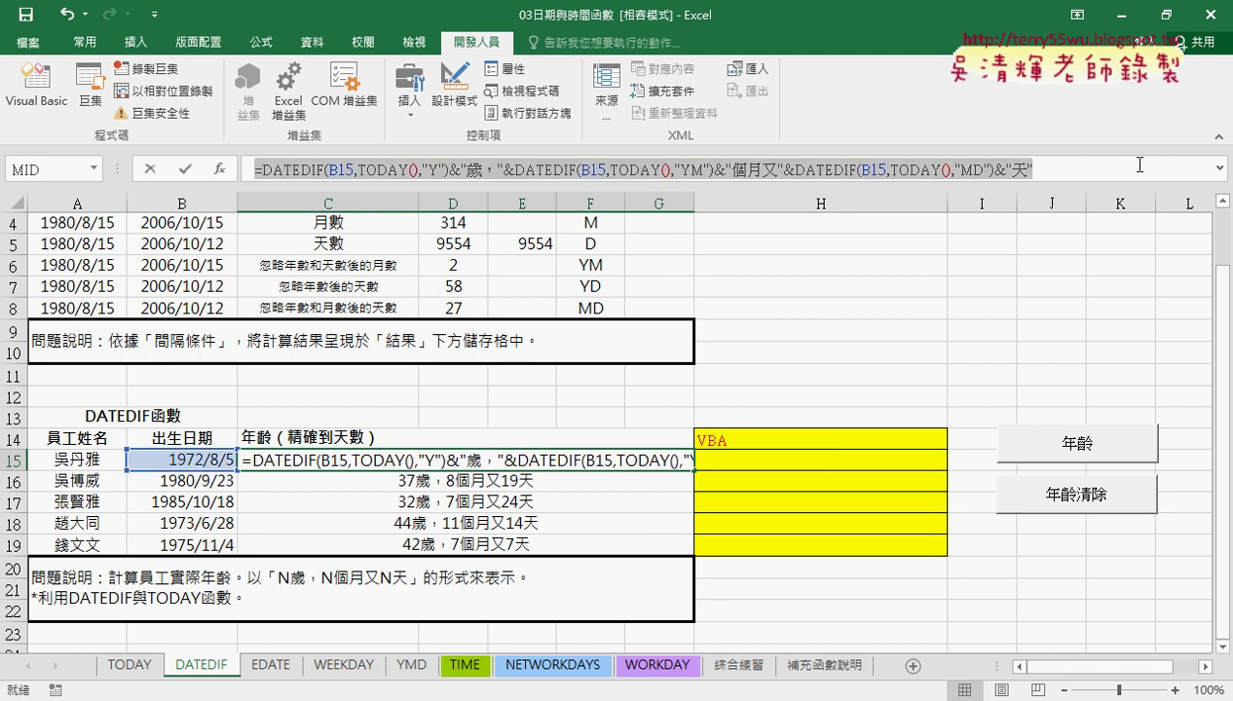
{"action": "right_click", "coordinate": [626, 171]}
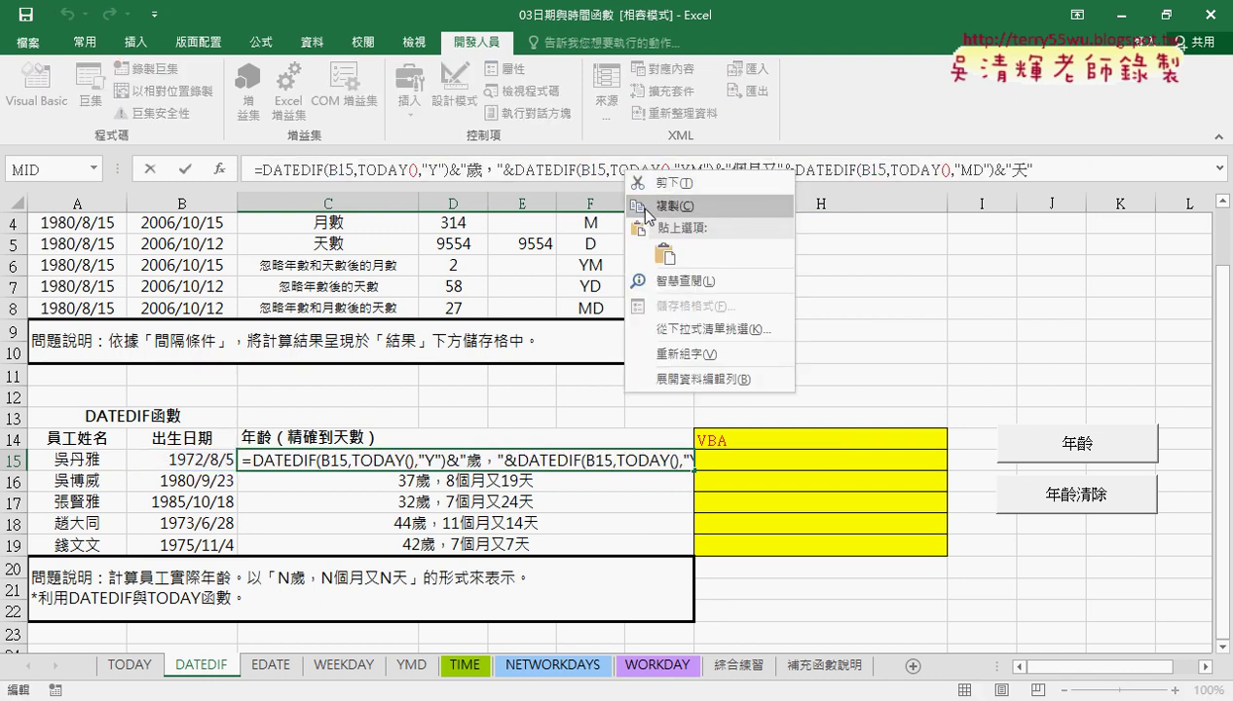
{"action": "left_click", "coordinate": [643, 207]}
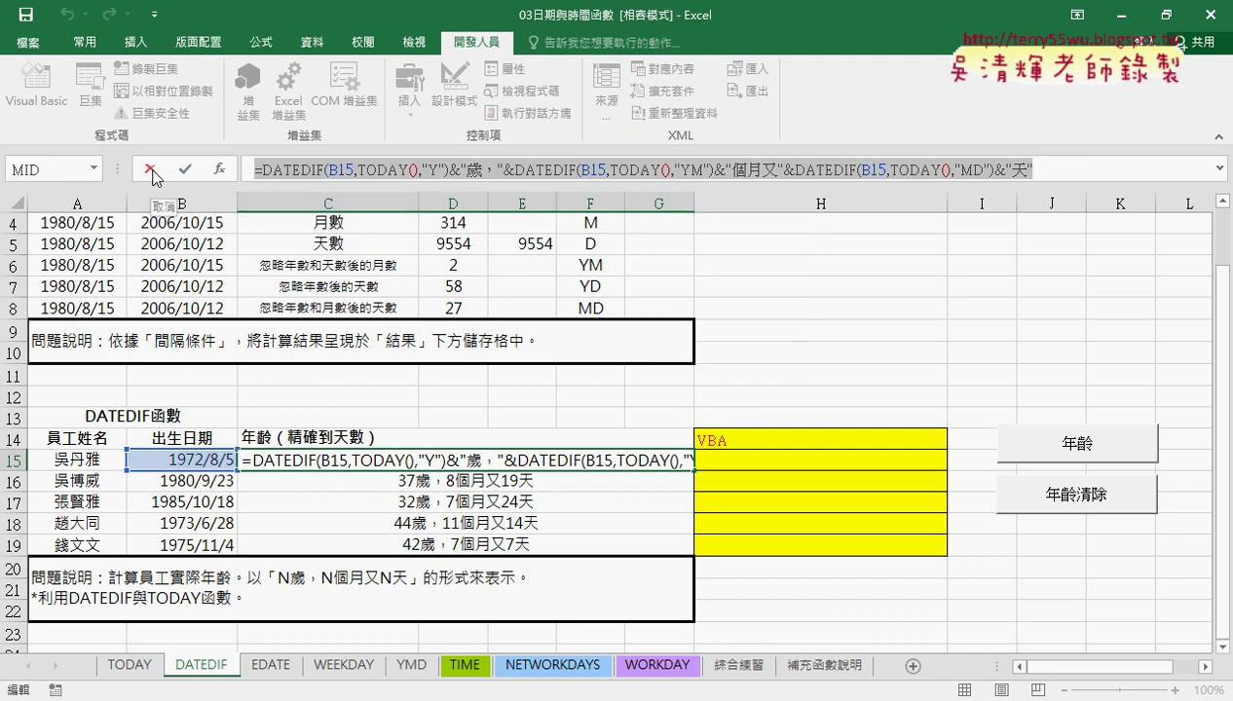
{"action": "mouse_move", "coordinate": [450, 700]}
{"action": "left_click", "coordinate": [507, 663]}
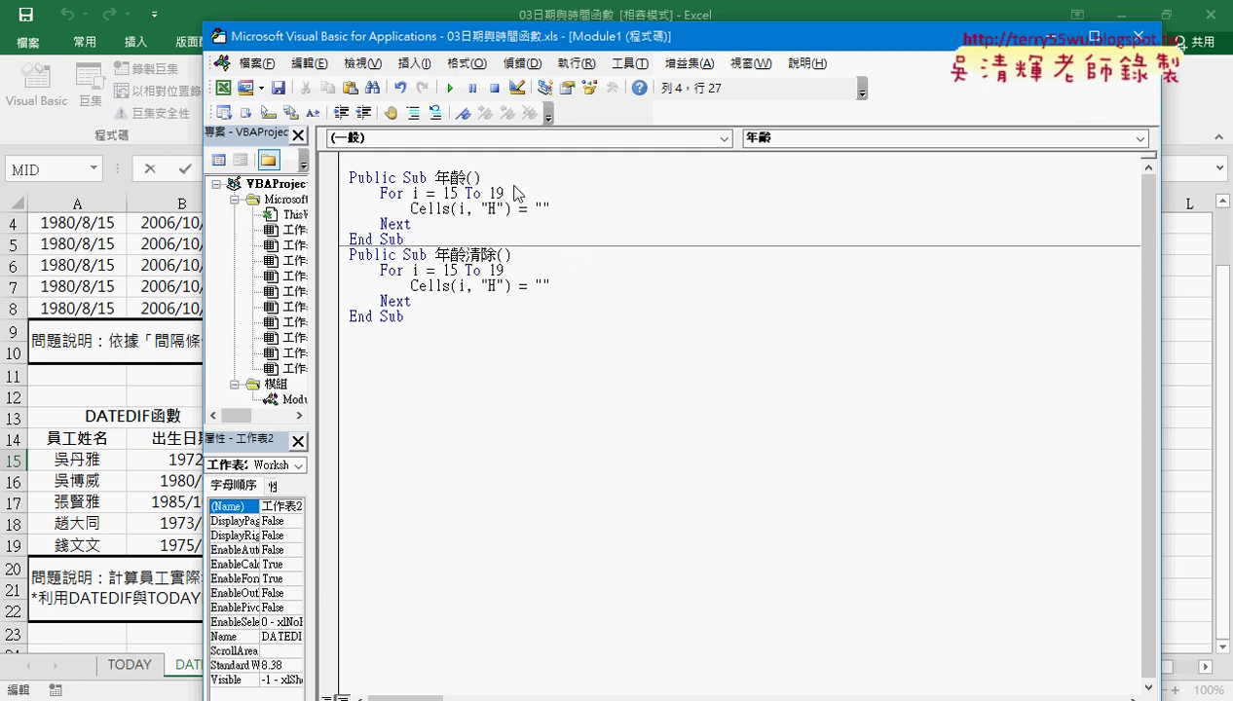
Paste C15's DATEDIF age formula between the quotes of Cells(i, "H") = "" in the 年齡 macro
{"action": "left_click", "coordinate": [171, 168]}
{"action": "left_click", "coordinate": [149, 169]}
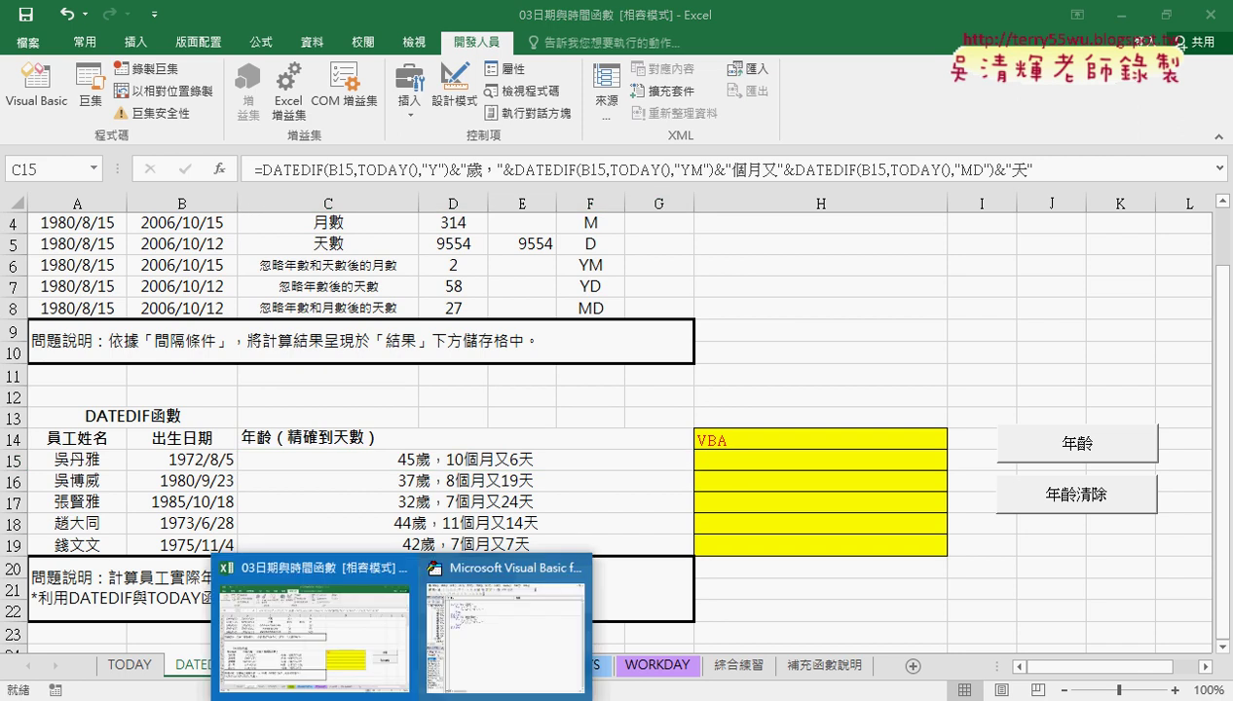
{"action": "left_click", "coordinate": [480, 638]}
{"action": "left_click", "coordinate": [542, 208]}
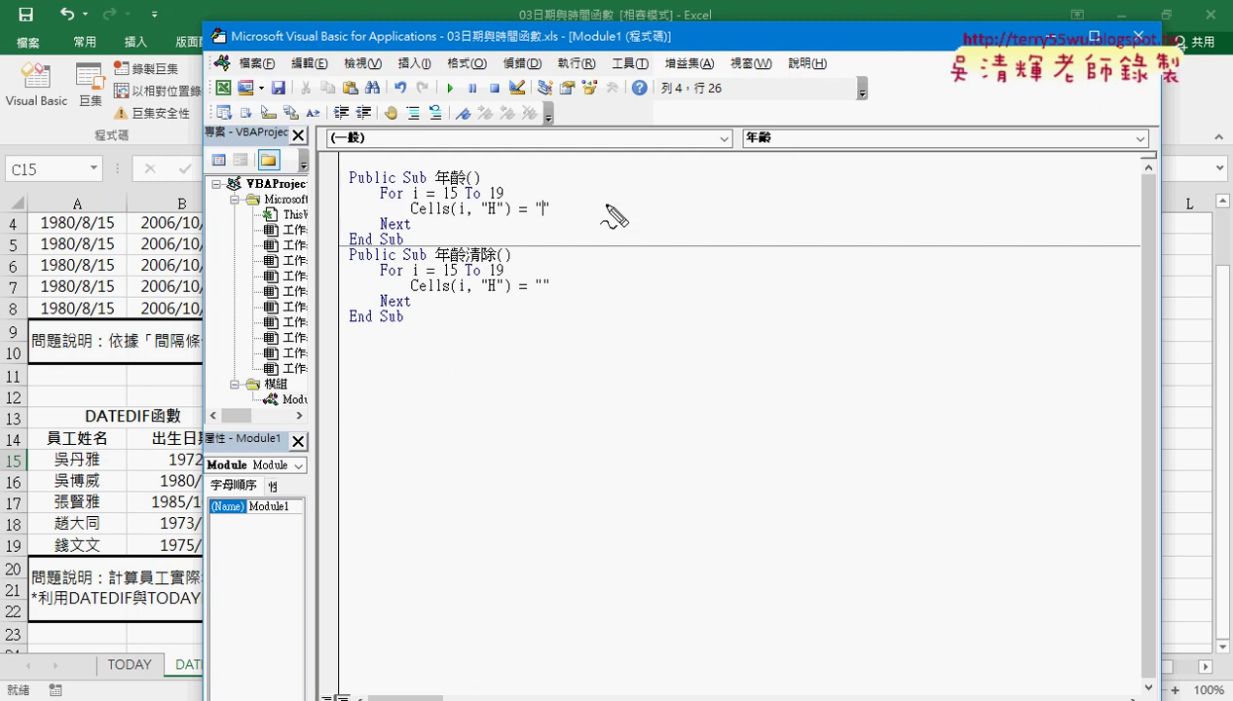
{"action": "mouse_move", "coordinate": [505, 143]}
{"action": "left_mouse_down"}
{"action": "mouse_move", "coordinate": [542, 192]}
{"action": "mouse_move", "coordinate": [562, 176]}
{"action": "left_mouse_up"}
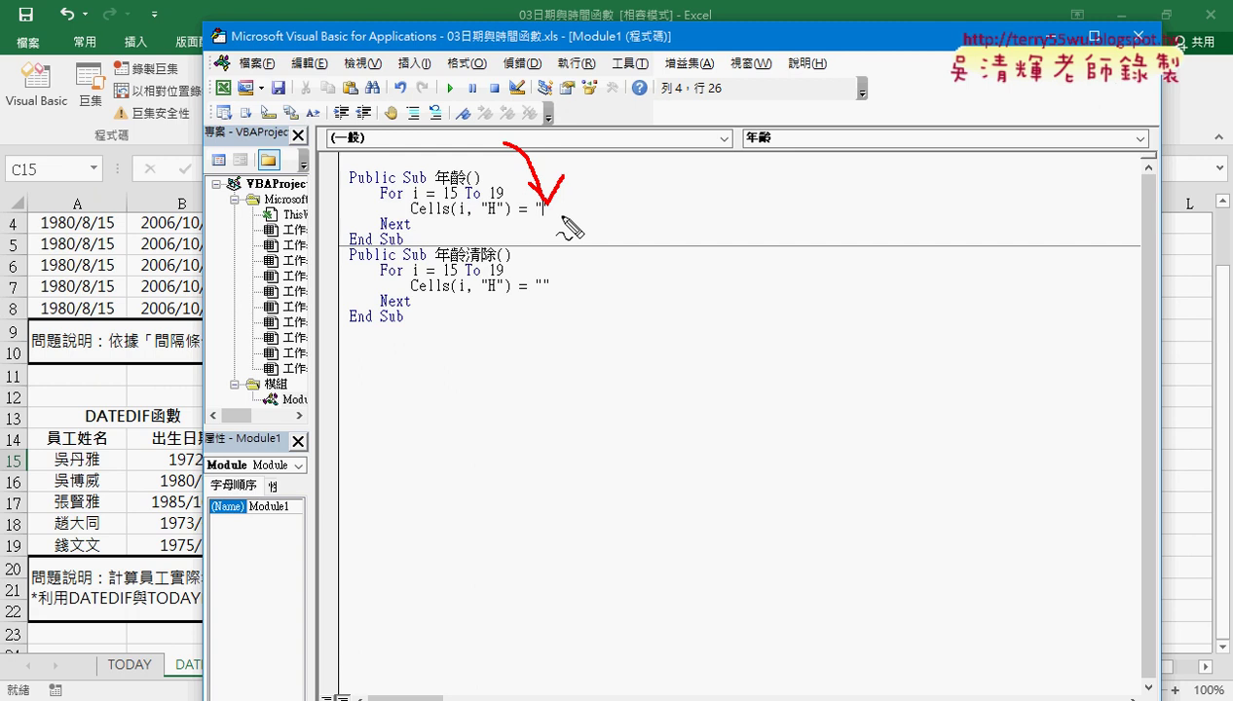
{"action": "key", "text": "Escape"}
{"action": "key", "text": "ctrl+v"}
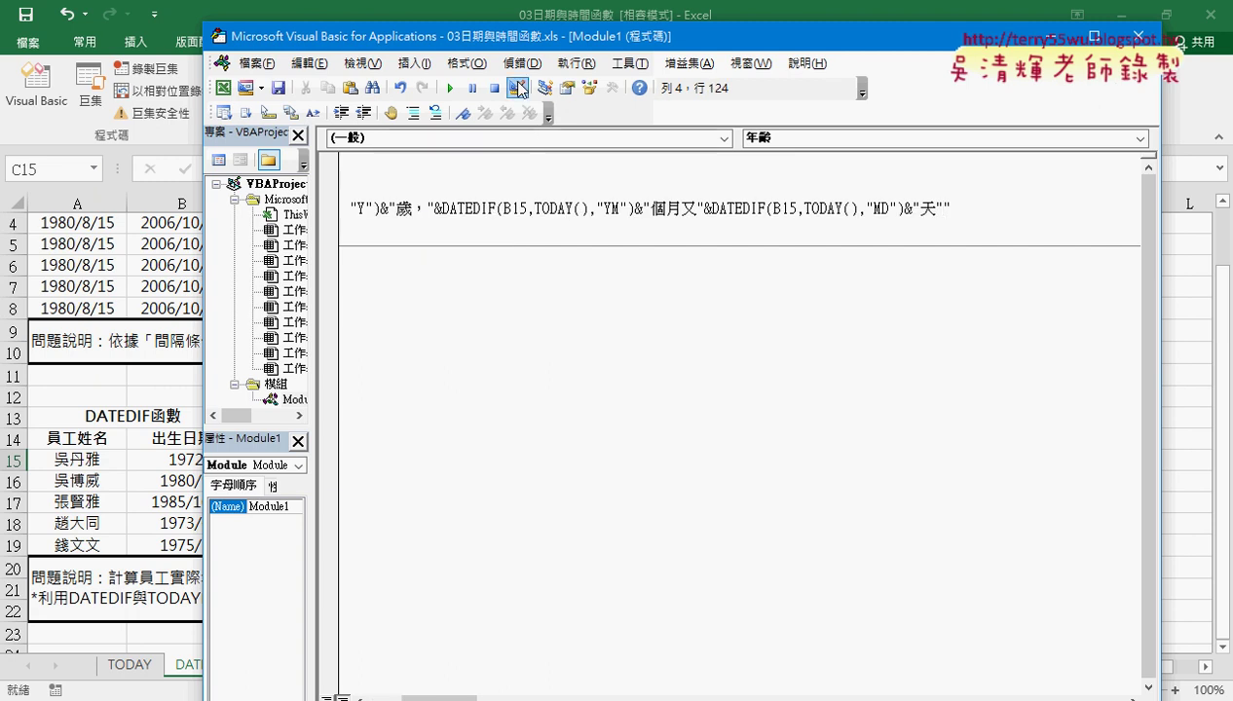
{"action": "mouse_move", "coordinate": [515, 36]}
{"action": "left_mouse_down"}
{"action": "mouse_move", "coordinate": [515, 102]}
{"action": "mouse_move", "coordinate": [479, 34]}
{"action": "left_mouse_up"}
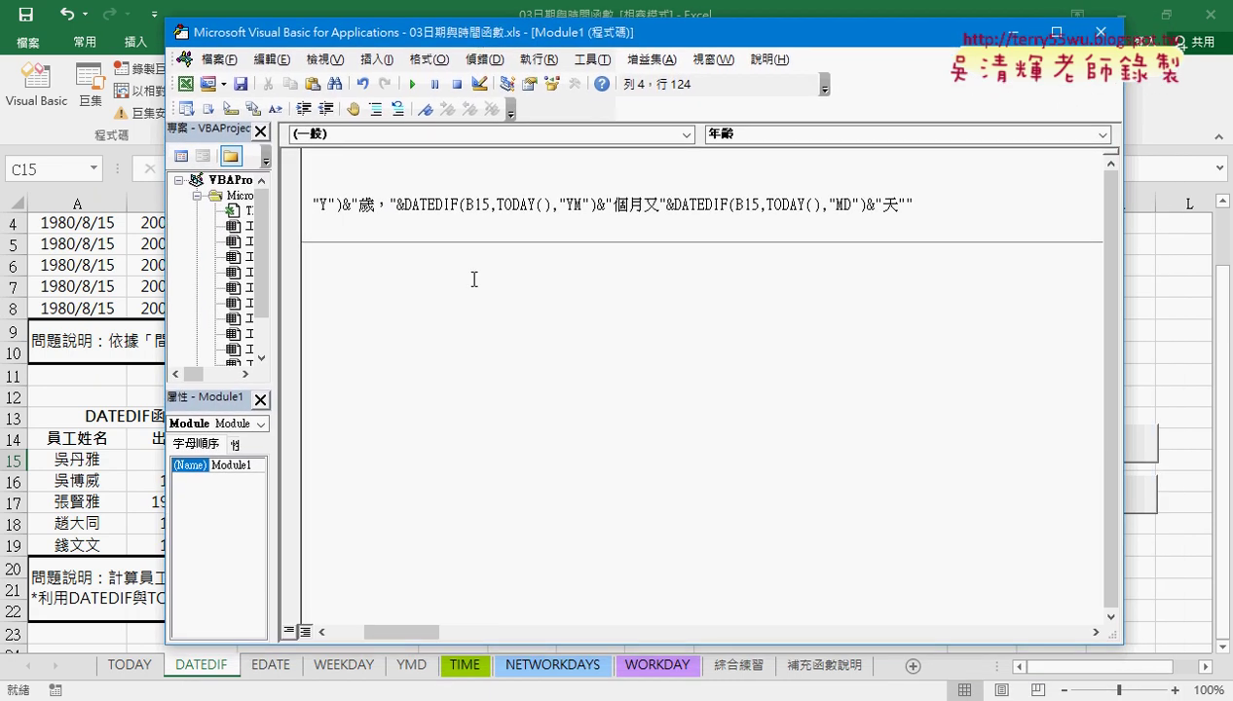
{"action": "left_click_drag", "start_coordinate": [428, 632], "coordinate": [368, 632]}
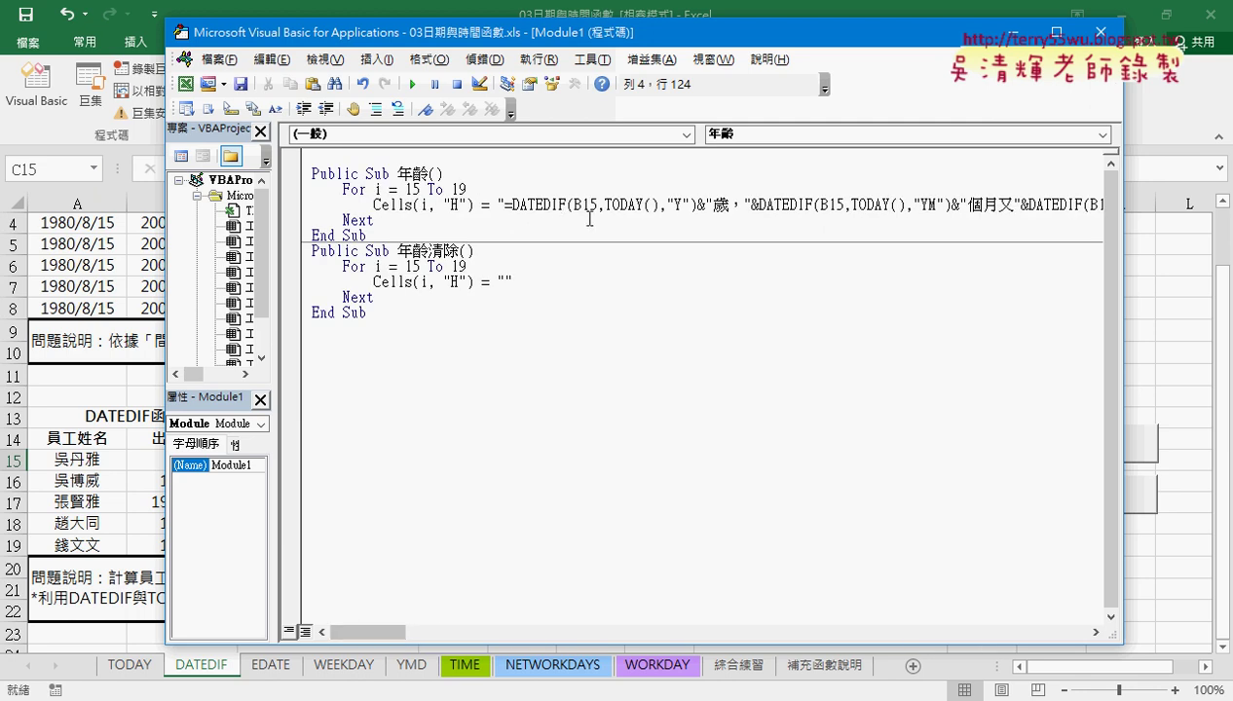
Find the quotes around "Y" and =DATEDIF in the pasted formula on the Cells line
{"action": "mouse_move", "coordinate": [681, 204]}
{"action": "left_mouse_down"}
{"action": "mouse_move", "coordinate": [665, 204]}
{"action": "mouse_move", "coordinate": [681, 204]}
{"action": "left_mouse_up"}
{"action": "left_click_drag", "start_coordinate": [506, 205], "coordinate": [497, 204]}
{"action": "left_click_drag", "start_coordinate": [665, 205], "coordinate": [671, 207]}
{"action": "left_click", "coordinate": [666, 204]}
Try doubling the formula's inner quotes by hand, then undo those edits with Ctrl+Z
{"action": "type", "text": "\""}
{"action": "key", "text": "Right"}
{"action": "key", "text": "Right"}
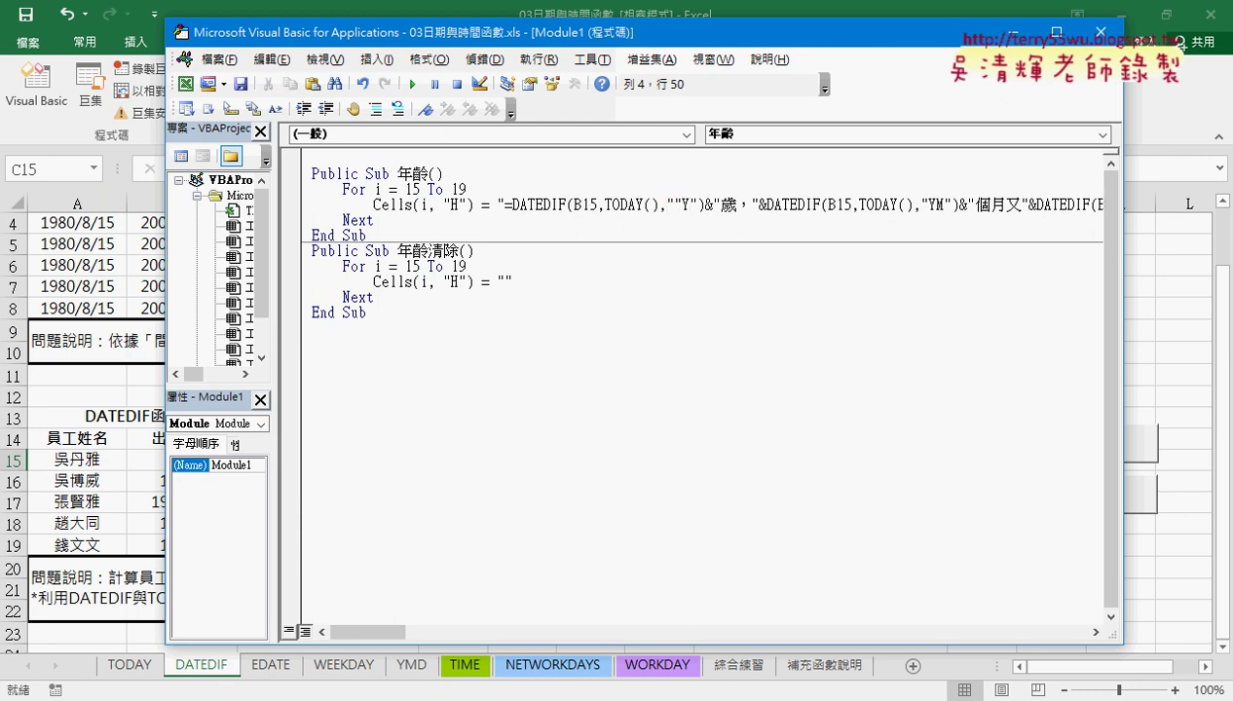
{"action": "type", "text": "\""}
{"action": "key", "text": "Right"}
{"action": "type", "text": "\""}
{"action": "key", "text": "Right"}
{"action": "key", "text": "Right"}
{"action": "key", "text": "Right"}
{"action": "key", "text": "Right"}
{"action": "type", "text": "\""}
{"action": "key", "text": "Right"}
{"action": "key", "text": "Right"}
{"action": "key", "text": "Right"}
{"action": "key", "text": "Right"}
{"action": "key", "text": "Right"}
{"action": "key", "text": "Right"}
{"action": "key", "text": "Right"}
{"action": "key", "text": "Right"}
{"action": "key", "text": "Right"}
{"action": "key", "text": "Right"}
{"action": "key", "text": "Right"}
{"action": "key", "text": "Right"}
{"action": "key", "text": "Right"}
{"action": "key", "text": "Right"}
{"action": "key", "text": "Right"}
{"action": "key", "text": "Right"}
{"action": "key", "text": "Right"}
{"action": "key", "text": "Right"}
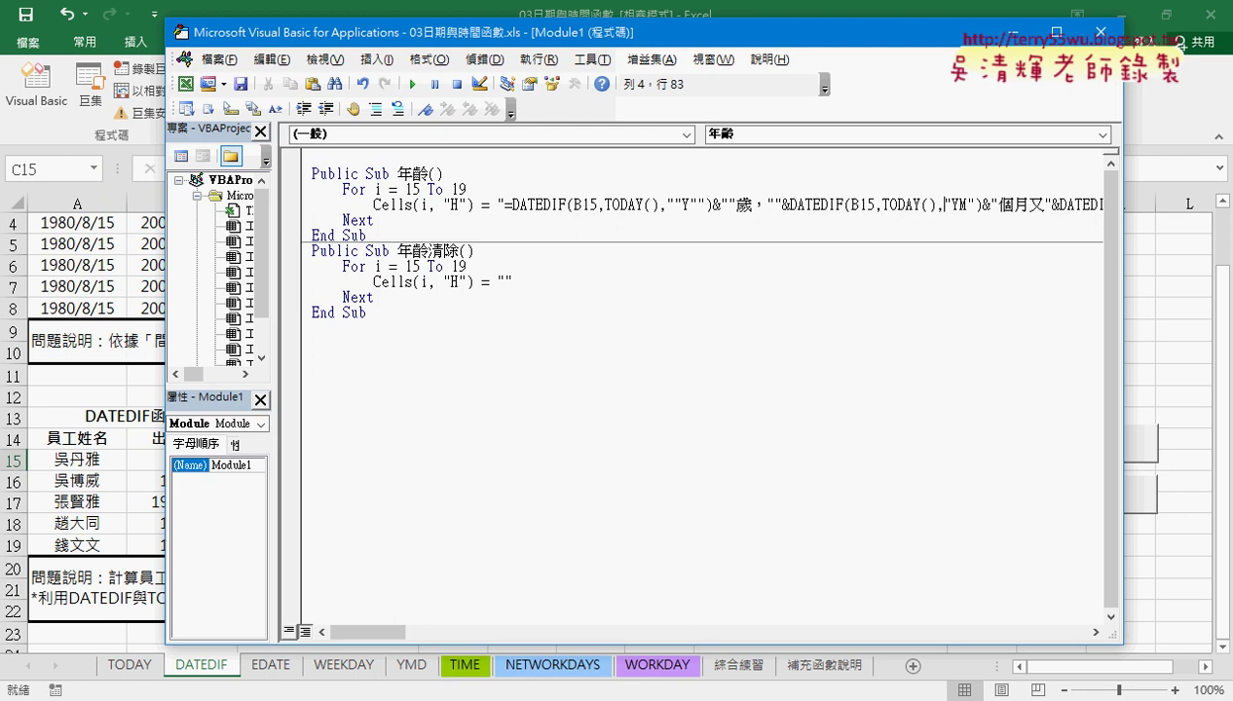
{"action": "type", "text": "\""}
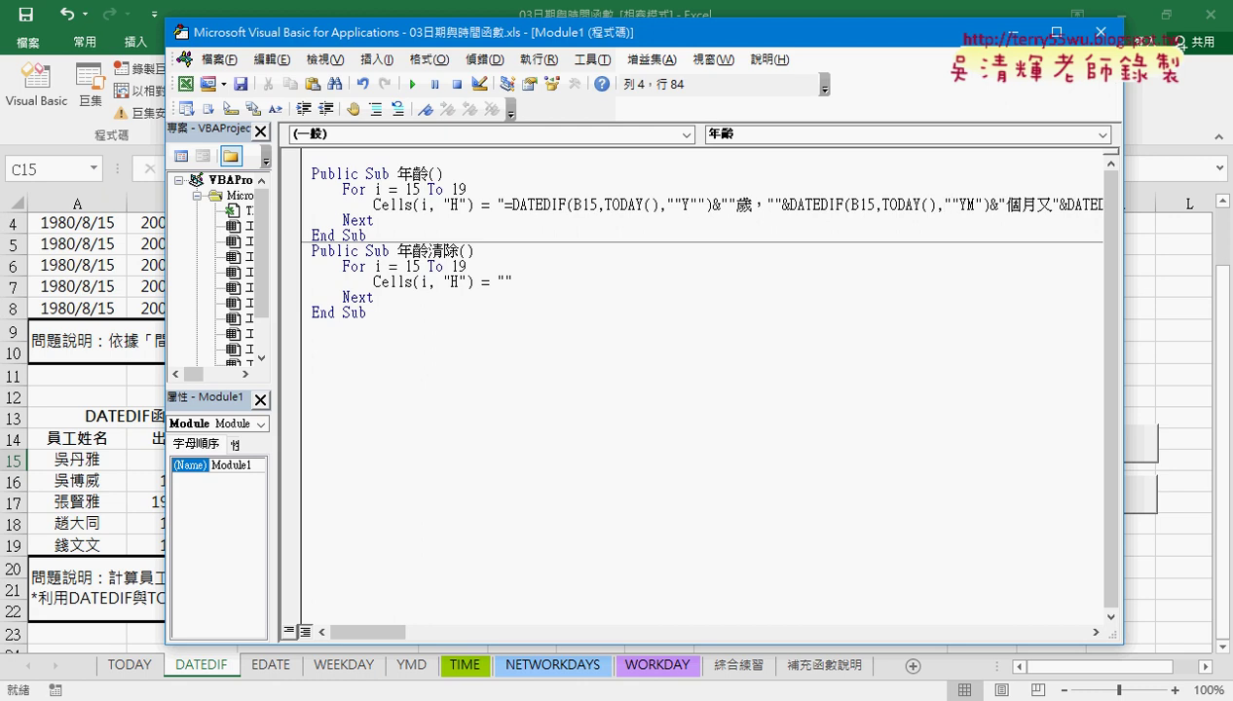
{"action": "key", "text": "ctrl+z"}
{"action": "key", "text": "ctrl+z"}
{"action": "key", "text": "ctrl+z"}
{"action": "key", "text": "ctrl+z"}
{"action": "key", "text": "ctrl+z"}
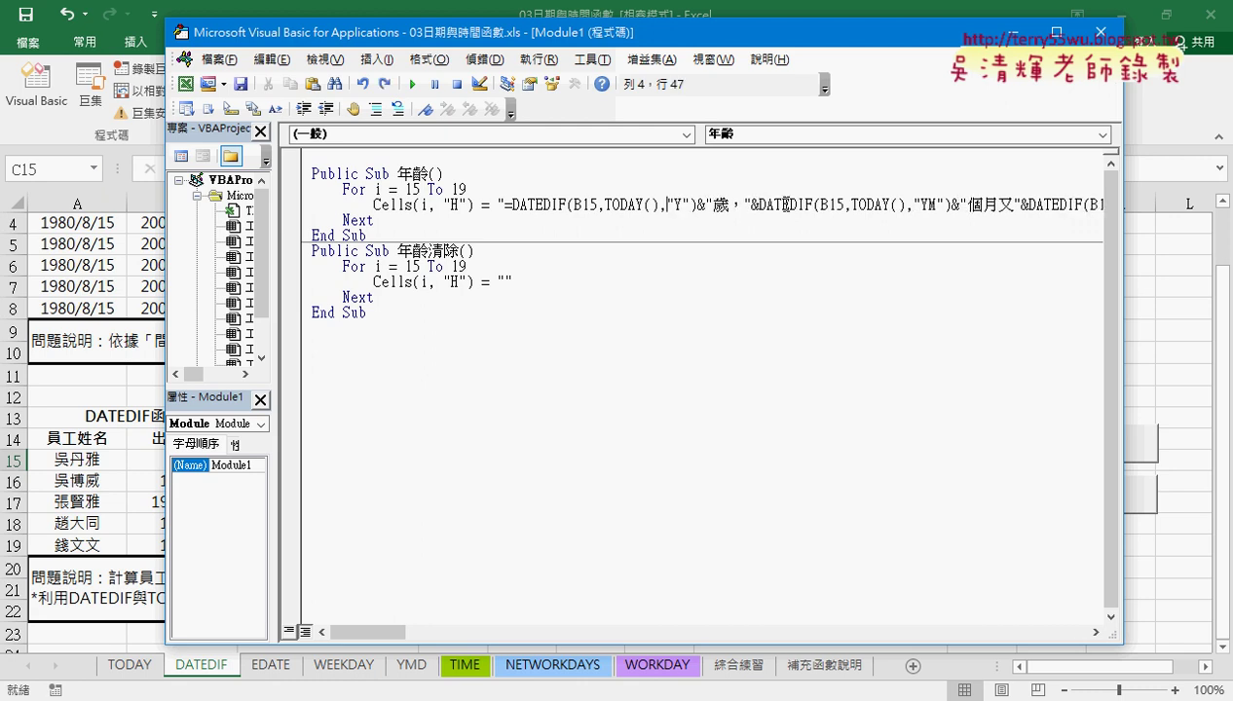
{"action": "key", "text": "ctrl+z"}
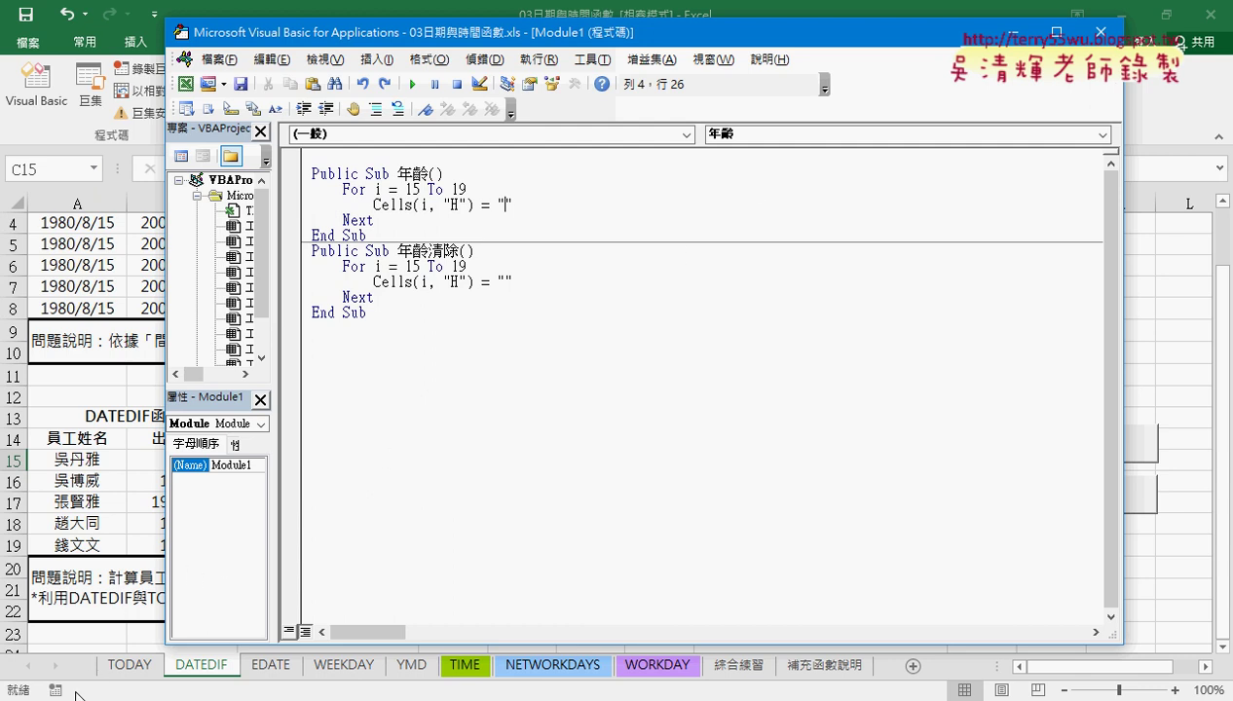
Open the Start menu's full app list and scroll down to Windows 附屬應用程式
{"action": "left_click", "coordinate": [20, 700]}
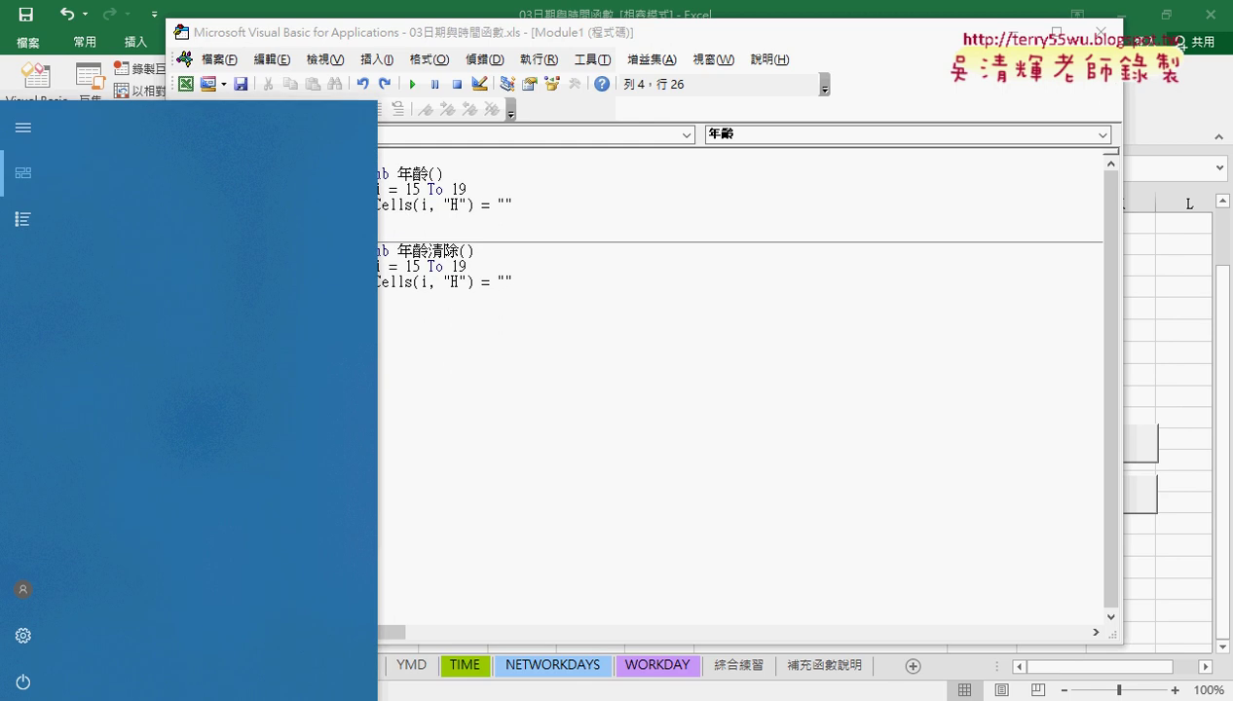
{"action": "left_click", "coordinate": [30, 217]}
{"action": "scroll", "coordinate": [226, 543], "scroll_direction": "down", "scroll_amount": 5}
{"action": "scroll", "coordinate": [226, 547], "scroll_direction": "down", "scroll_amount": 4}
{"action": "scroll", "coordinate": [226, 547], "scroll_direction": "down", "scroll_amount": 2}
{"action": "scroll", "coordinate": [226, 546], "scroll_direction": "down", "scroll_amount": 3}
{"action": "scroll", "coordinate": [226, 547], "scroll_direction": "down", "scroll_amount": 1}
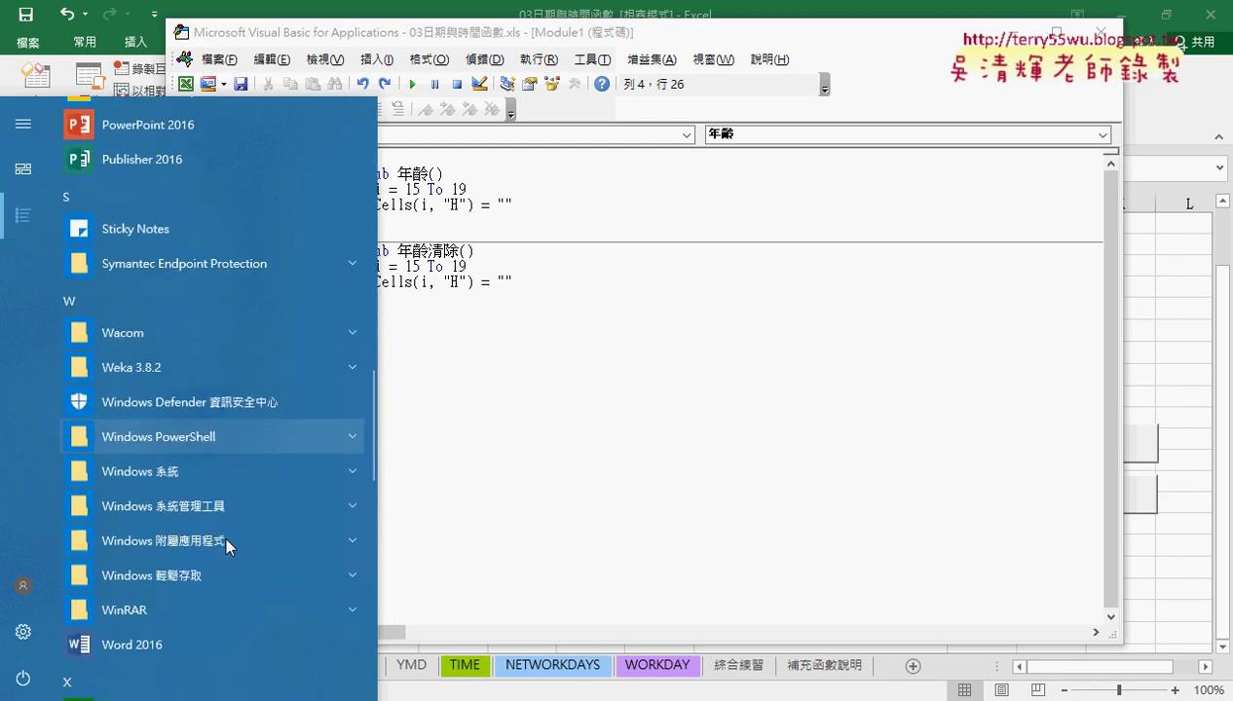
Launch 記事本 and paste the DATEDIF age formula into it
{"action": "left_click", "coordinate": [222, 540]}
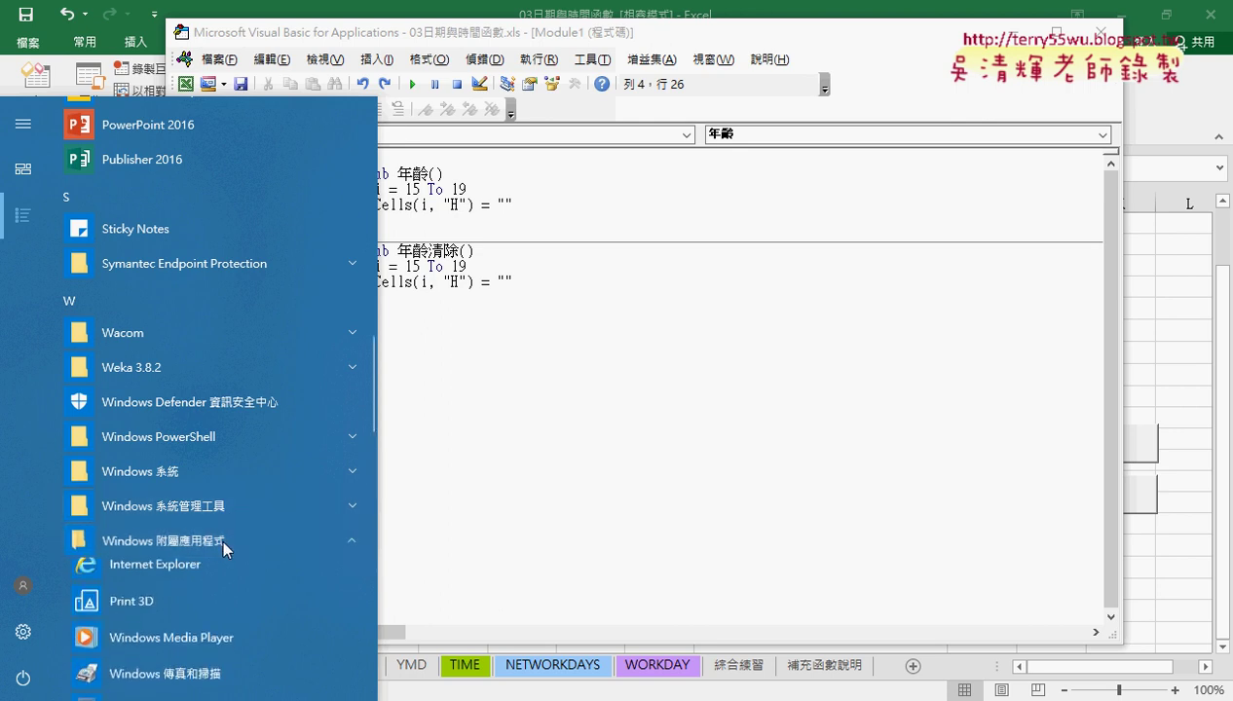
{"action": "scroll", "coordinate": [223, 543], "scroll_direction": "down", "scroll_amount": 2}
{"action": "scroll", "coordinate": [223, 543], "scroll_direction": "down", "scroll_amount": 1}
{"action": "scroll", "coordinate": [223, 544], "scroll_direction": "down", "scroll_amount": 1}
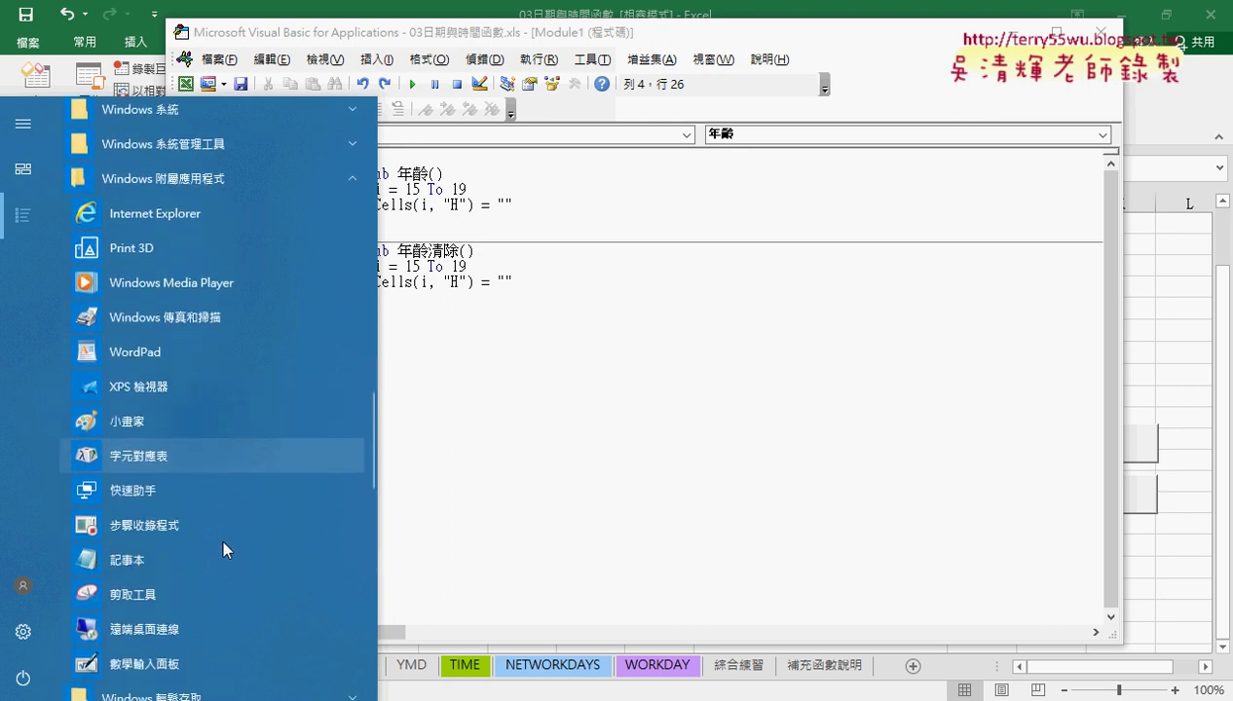
{"action": "left_click", "coordinate": [153, 568]}
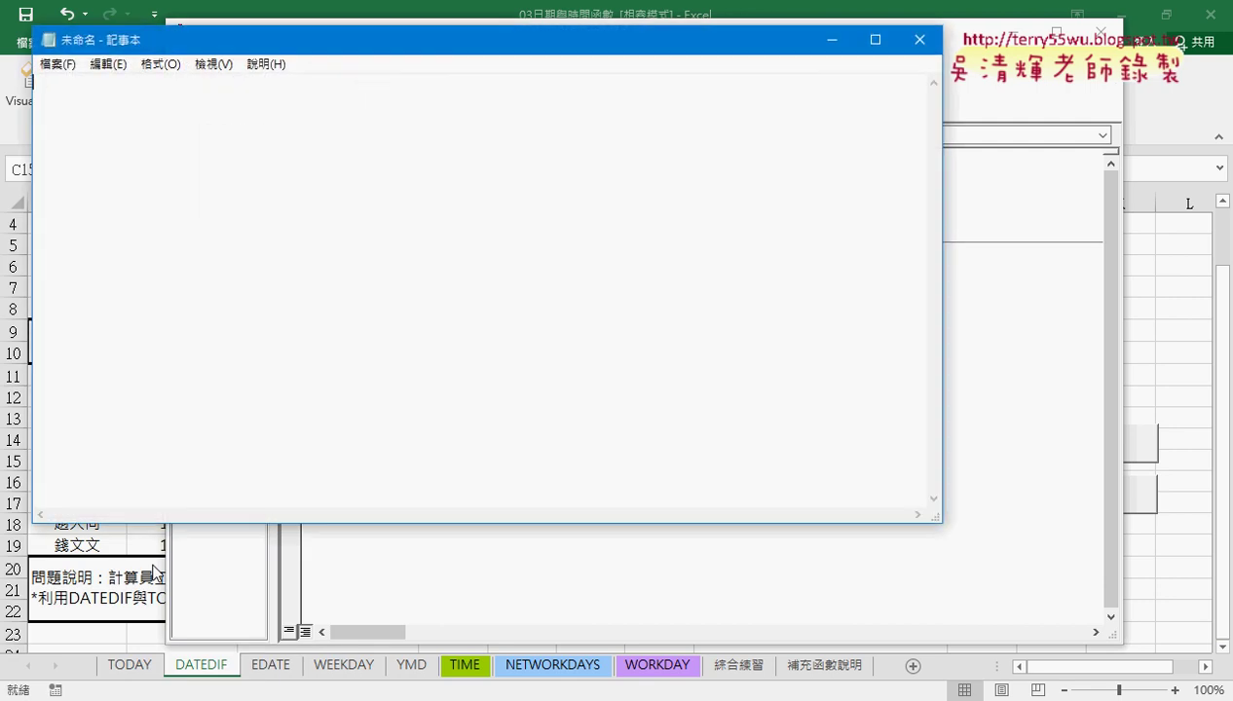
{"action": "right_click", "coordinate": [333, 331]}
{"action": "left_click", "coordinate": [375, 410]}
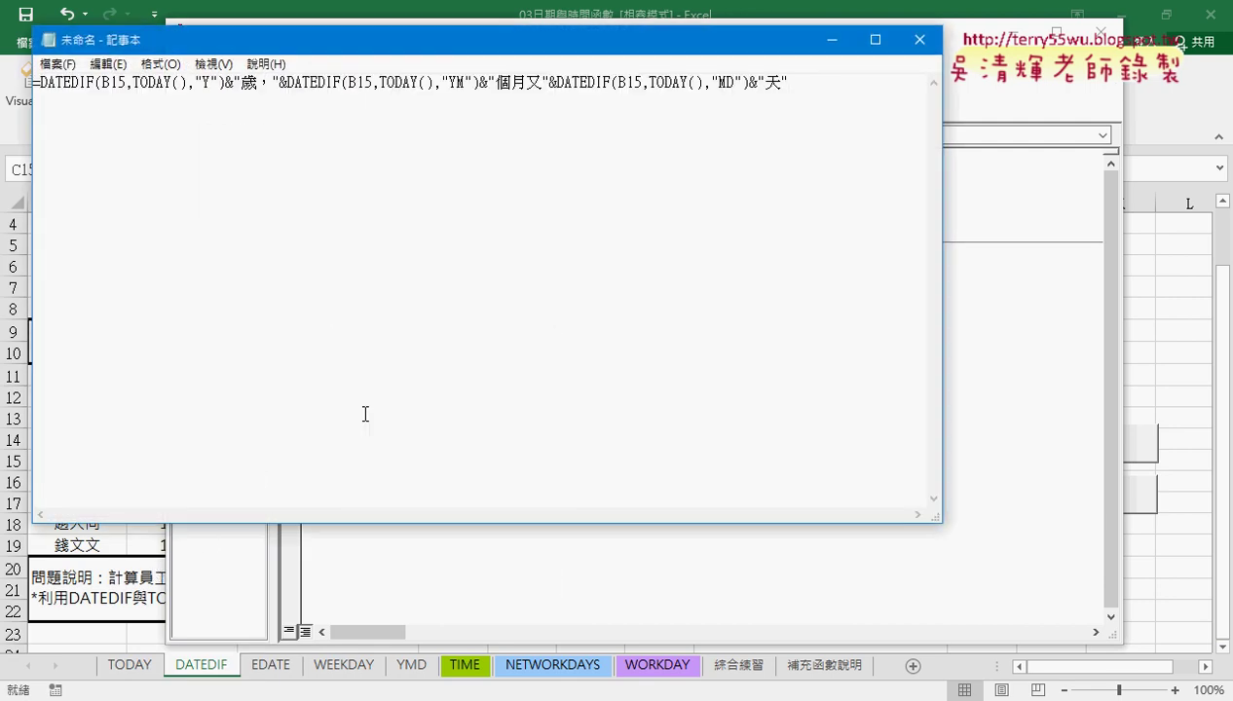
Replace every " with "" in the Notepad formula using 取代 > 全部取代
{"action": "double_click", "coordinate": [200, 82]}
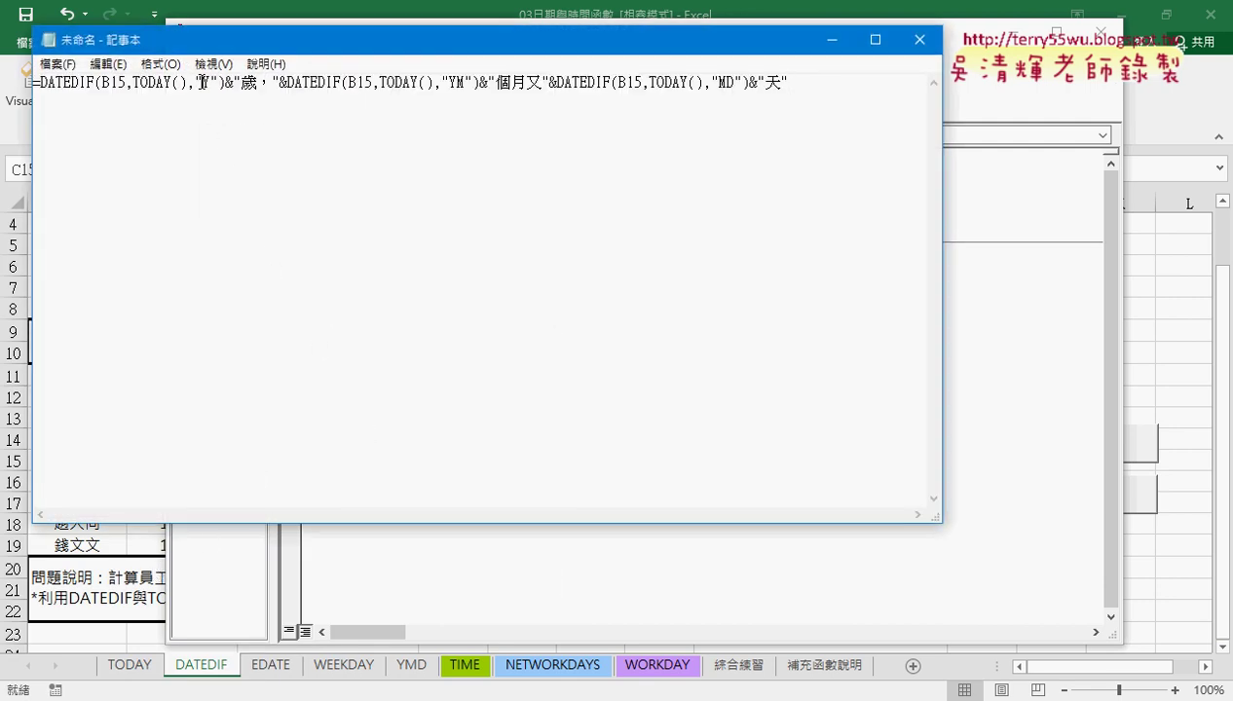
{"action": "left_click", "coordinate": [107, 63]}
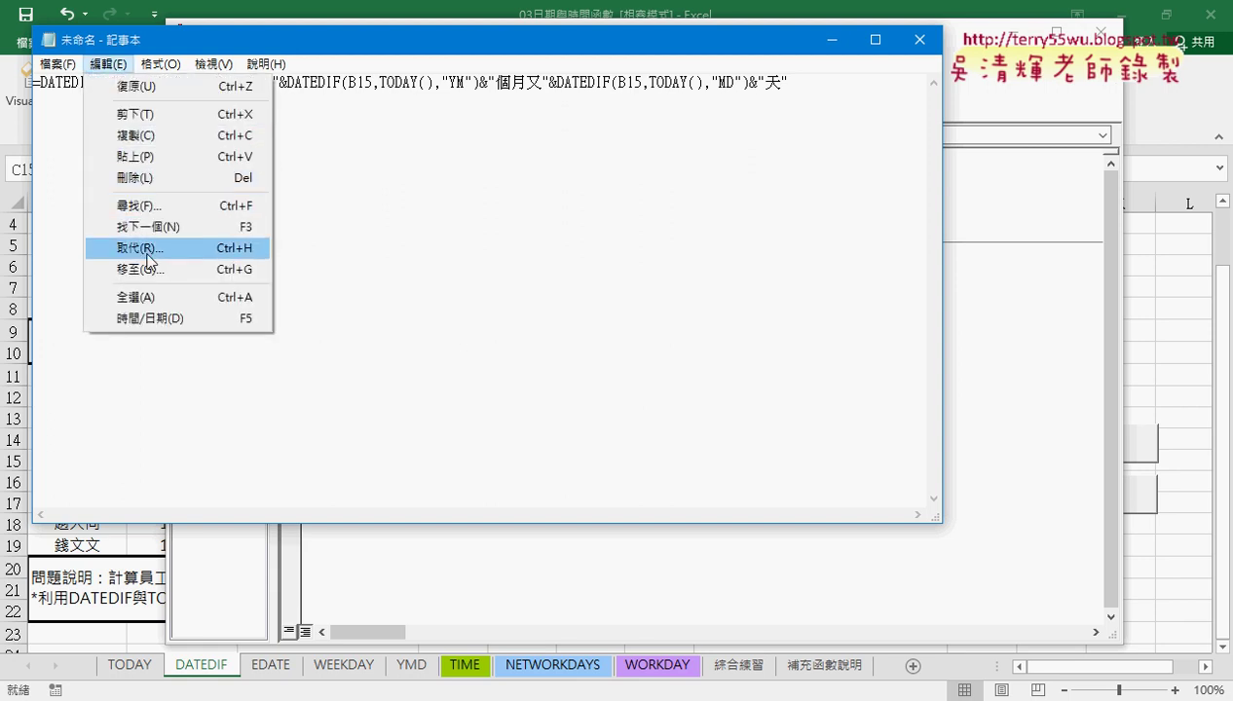
{"action": "left_click", "coordinate": [148, 249]}
{"action": "type", "text": "\""}
{"action": "key", "text": "Tab"}
{"action": "type", "text": "\"\""}
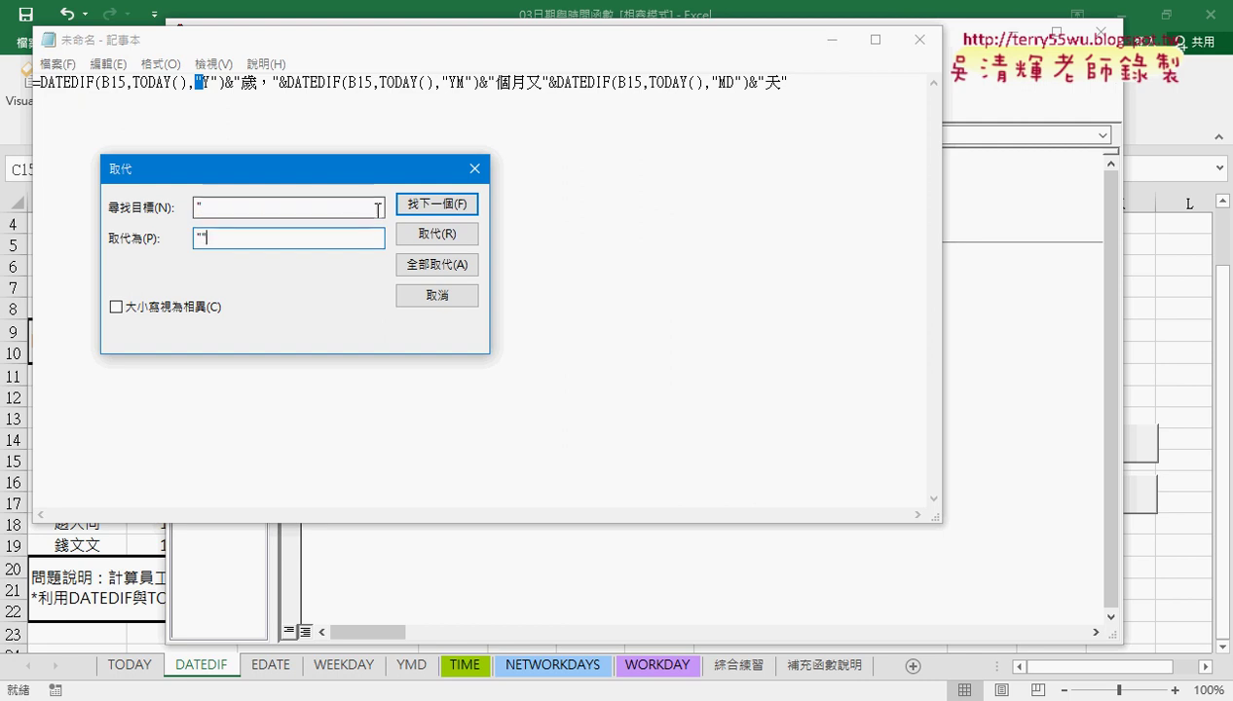
{"action": "left_click", "coordinate": [451, 272]}
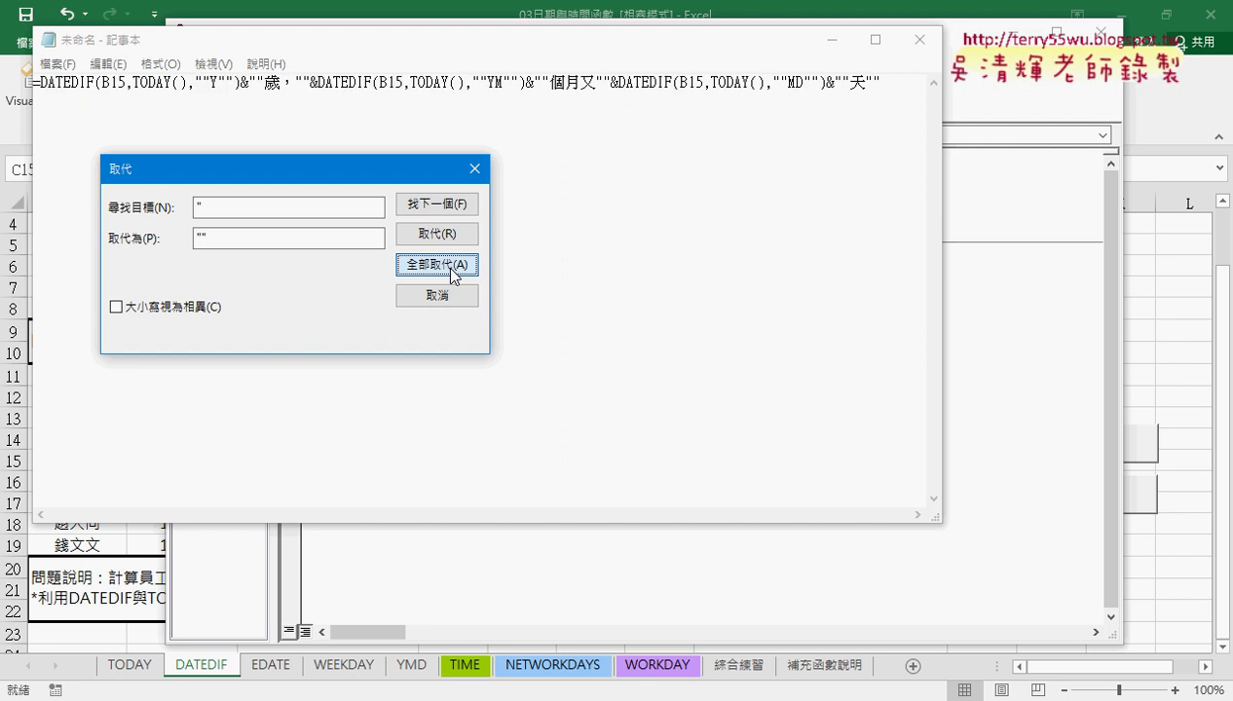
{"action": "left_click", "coordinate": [474, 169]}
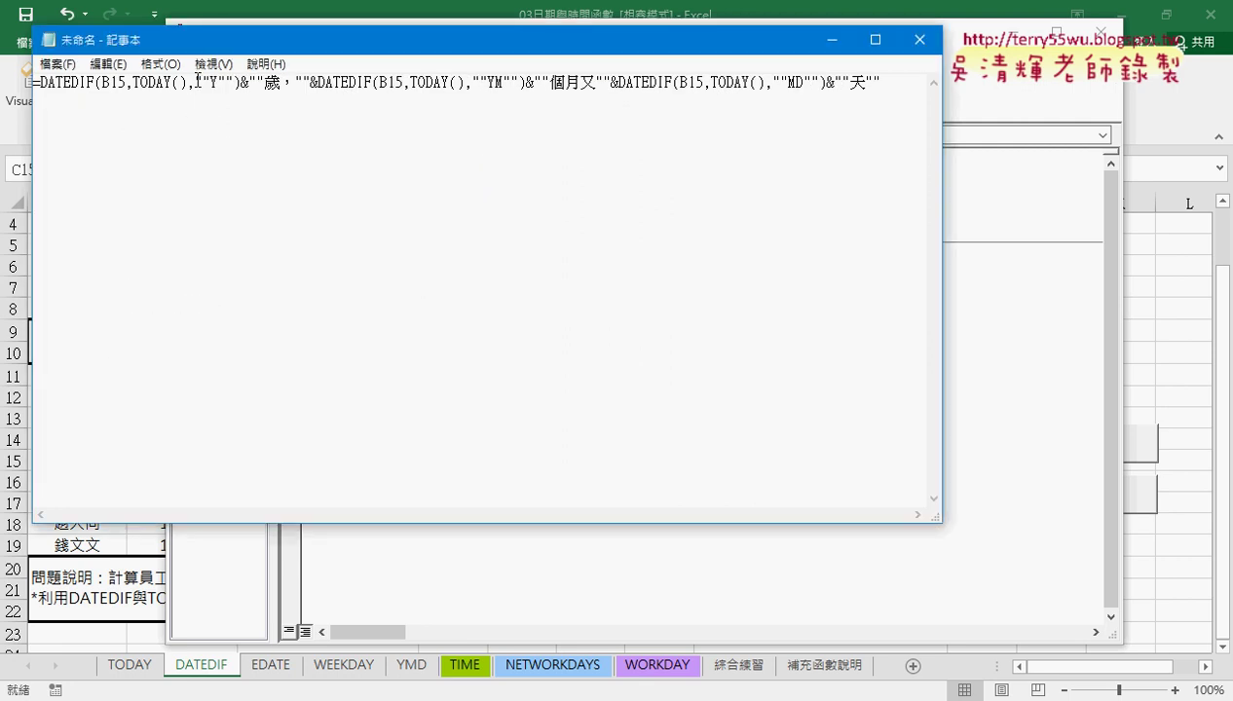
Copy the doubled-quote formula and minimise Notepad back to the VBA editor
{"action": "left_click_drag", "start_coordinate": [881, 83], "coordinate": [5, 117]}
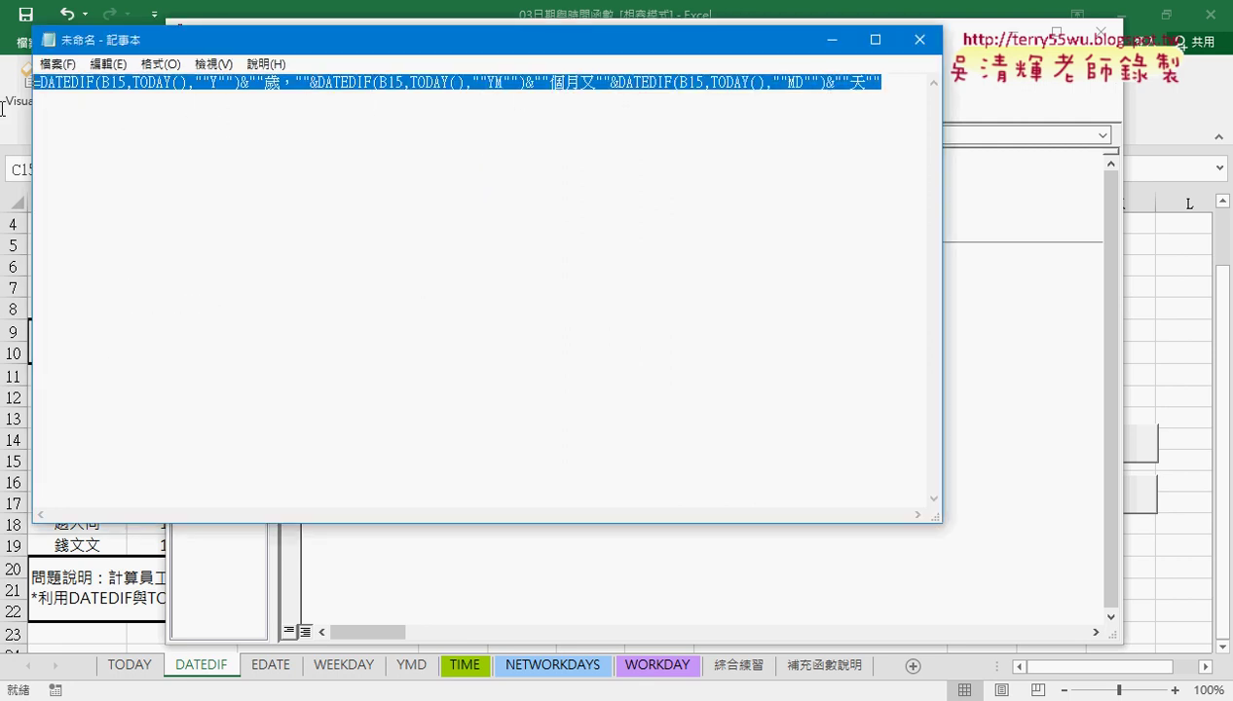
{"action": "right_click", "coordinate": [344, 82]}
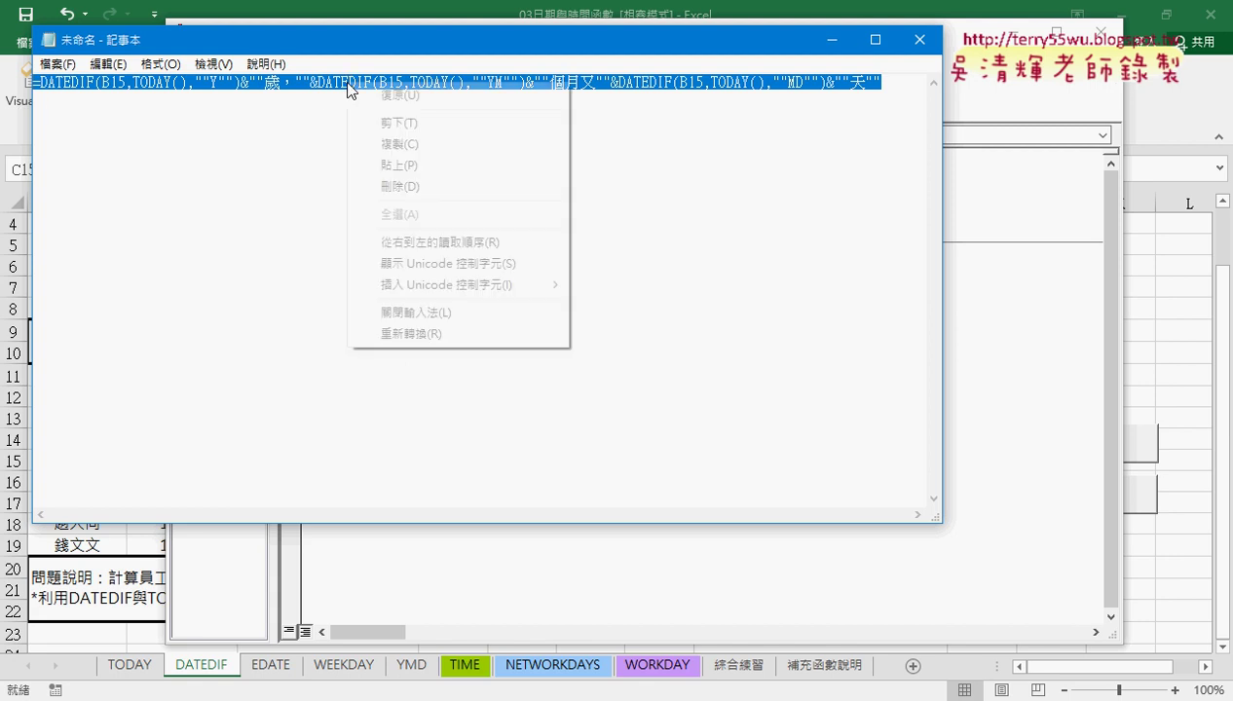
{"action": "left_click", "coordinate": [392, 147]}
{"action": "left_click", "coordinate": [833, 43]}
{"action": "left_click", "coordinate": [516, 204]}
Replace the empty "" in the Cells(i, "H") line with the pasted doubled-quote DATEDIF formula
{"action": "left_click_drag", "start_coordinate": [516, 205], "coordinate": [497, 204]}
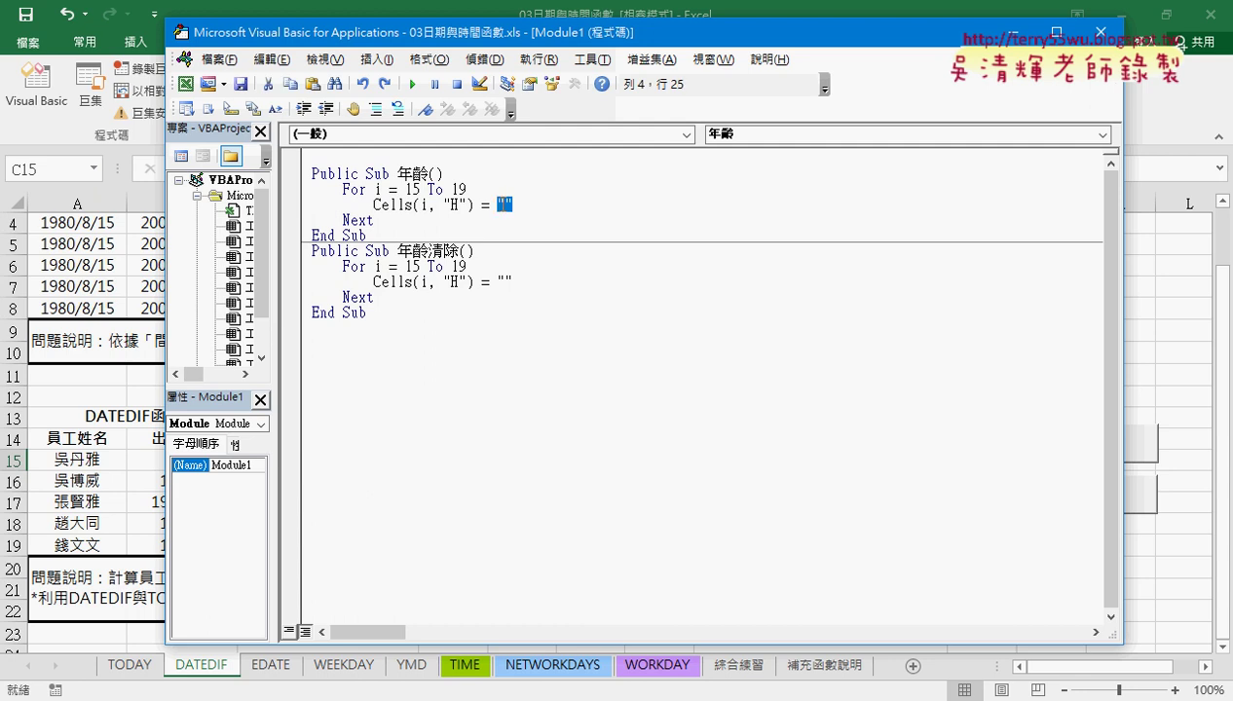
{"action": "type", "text": "\""}
{"action": "right_click", "coordinate": [502, 209]}
{"action": "left_click", "coordinate": [533, 255]}
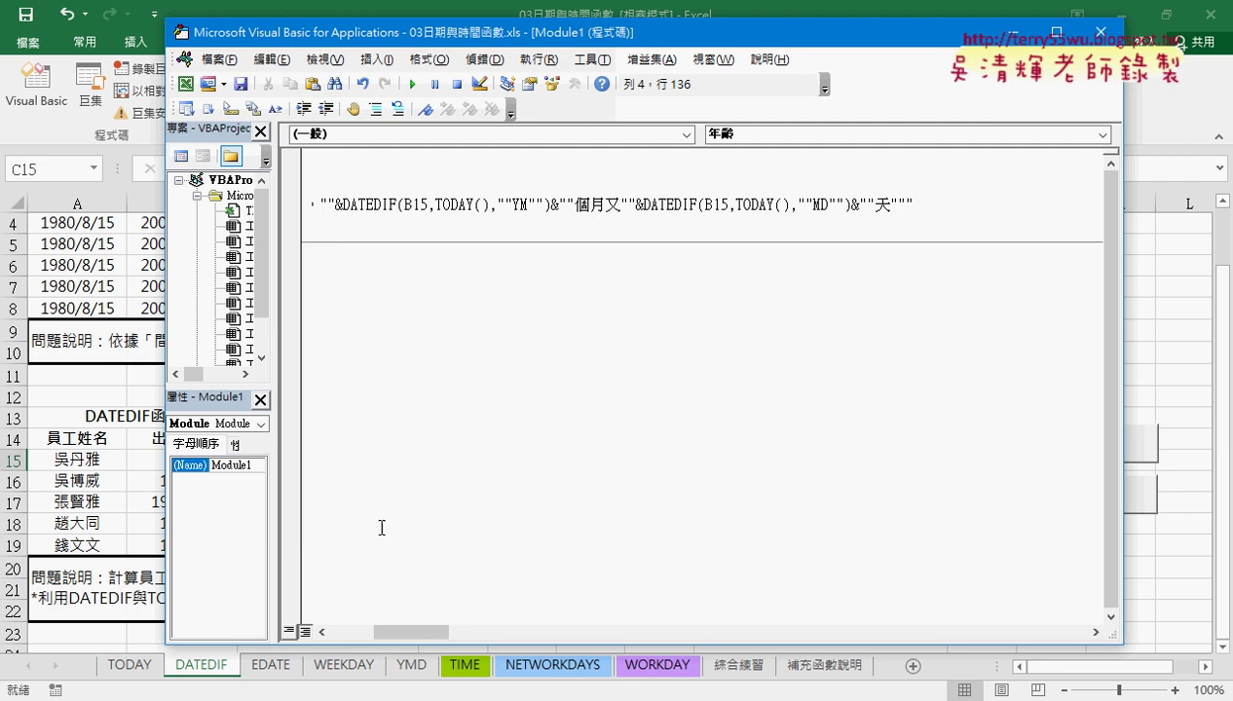
{"action": "left_click_drag", "start_coordinate": [414, 631], "coordinate": [359, 631]}
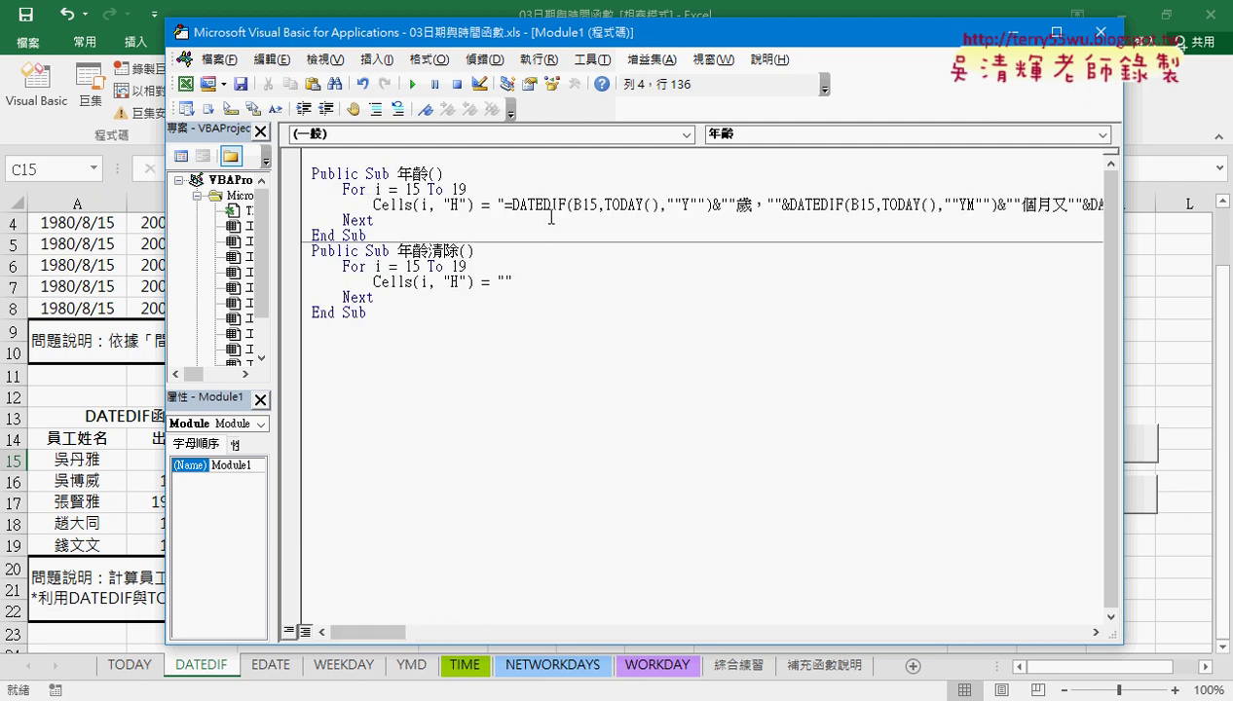
{"action": "left_click_drag", "start_coordinate": [503, 203], "coordinate": [511, 203]}
{"action": "left_click_drag", "start_coordinate": [666, 203], "coordinate": [679, 203]}
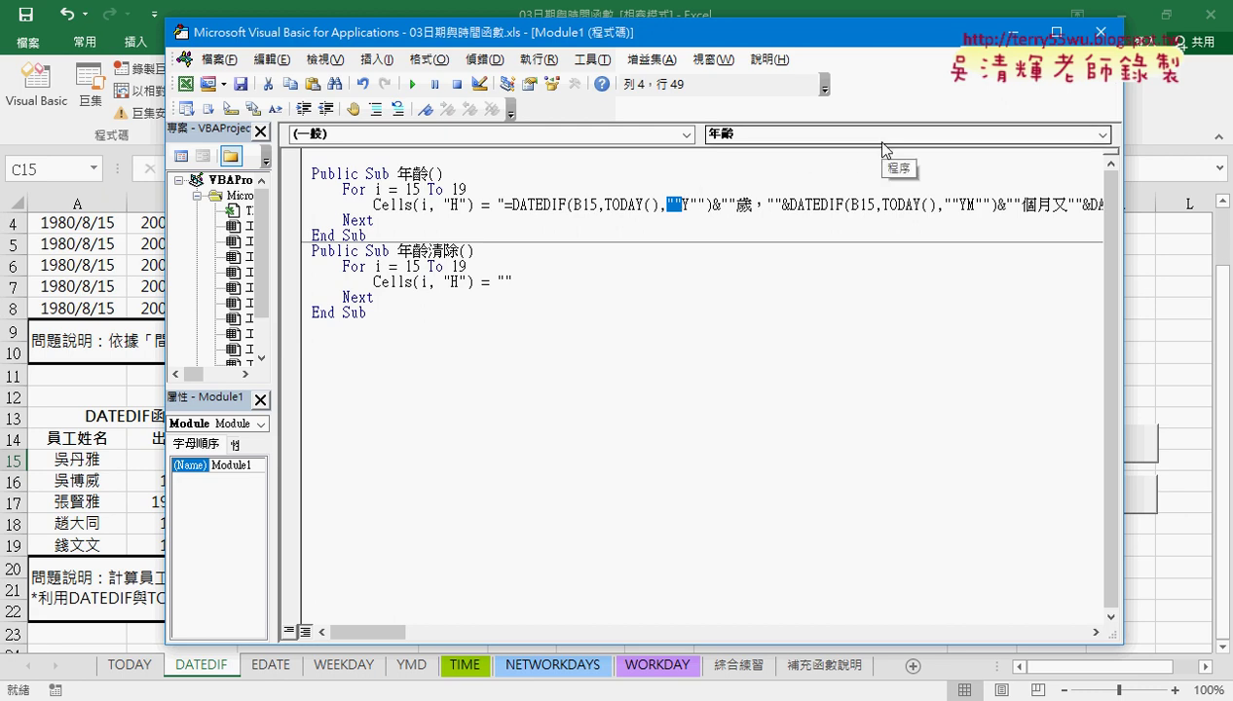
{"action": "left_click_drag", "start_coordinate": [911, 39], "coordinate": [907, 51]}
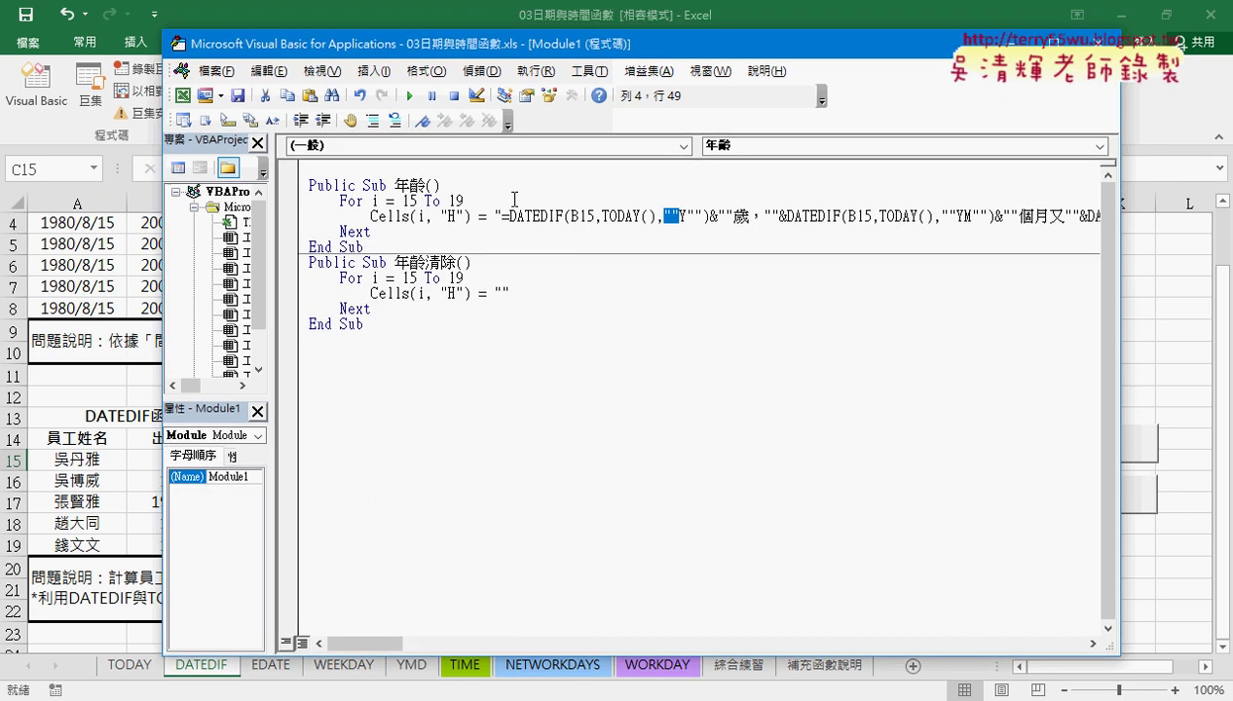
Check the loop bounds 15 and 19 and arrange the VBA editor so column H is visible
{"action": "double_click", "coordinate": [409, 201]}
{"action": "double_click", "coordinate": [455, 201]}
{"action": "left_click_drag", "start_coordinate": [551, 57], "coordinate": [620, 544]}
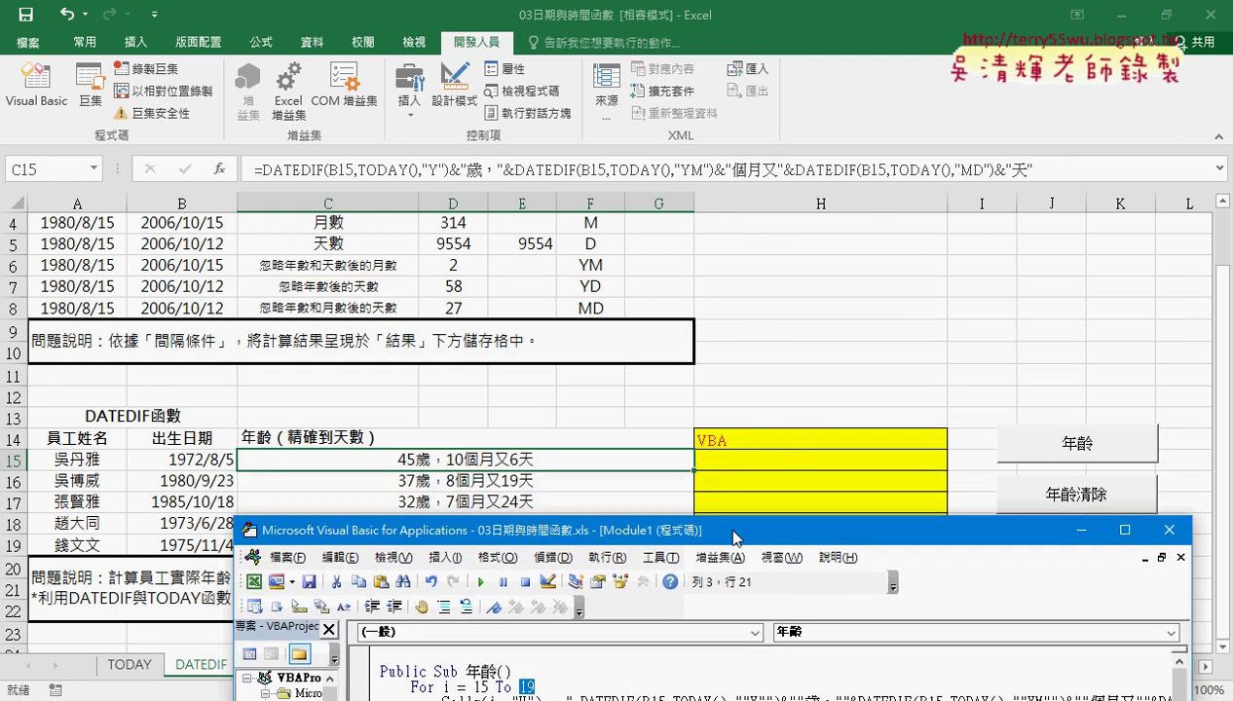
{"action": "left_click_drag", "start_coordinate": [732, 539], "coordinate": [587, 116]}
{"action": "left_click_drag", "start_coordinate": [1045, 289], "coordinate": [723, 289]}
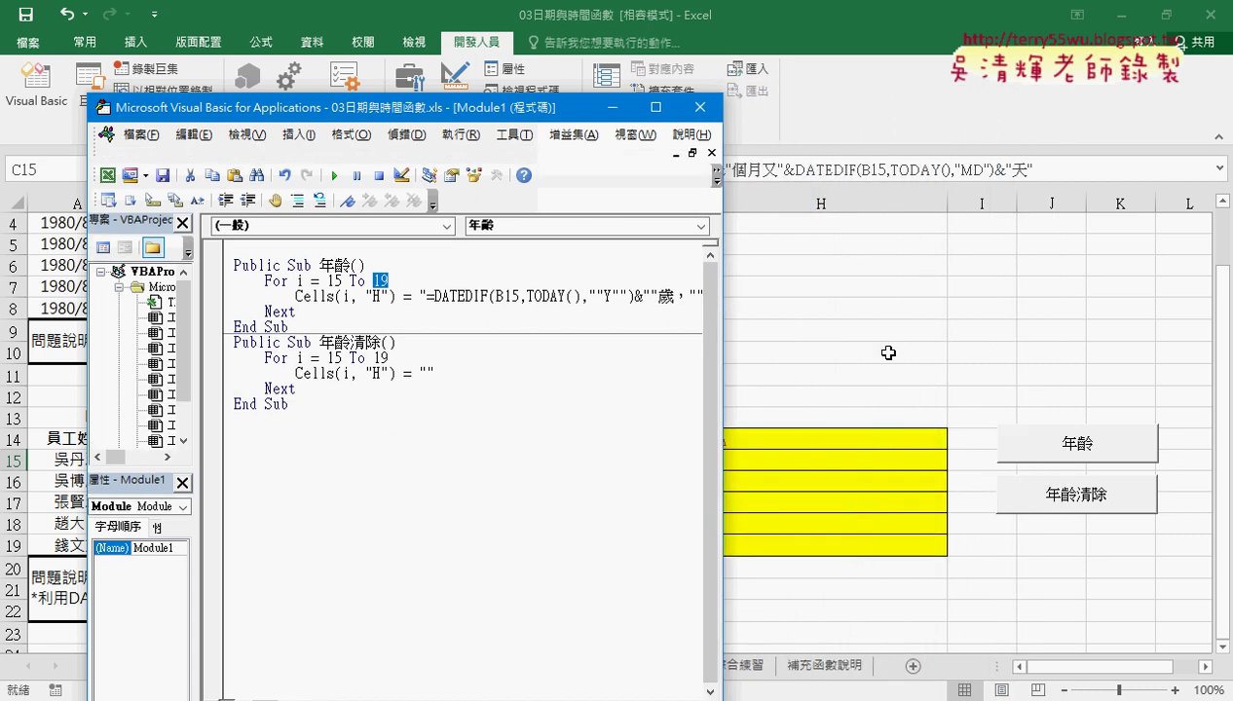
{"action": "left_click_drag", "start_coordinate": [455, 117], "coordinate": [367, 113]}
Run the 年齡 macro and check H15:H19, which all read 45歲，10個月又6天
{"action": "left_click", "coordinate": [248, 166]}
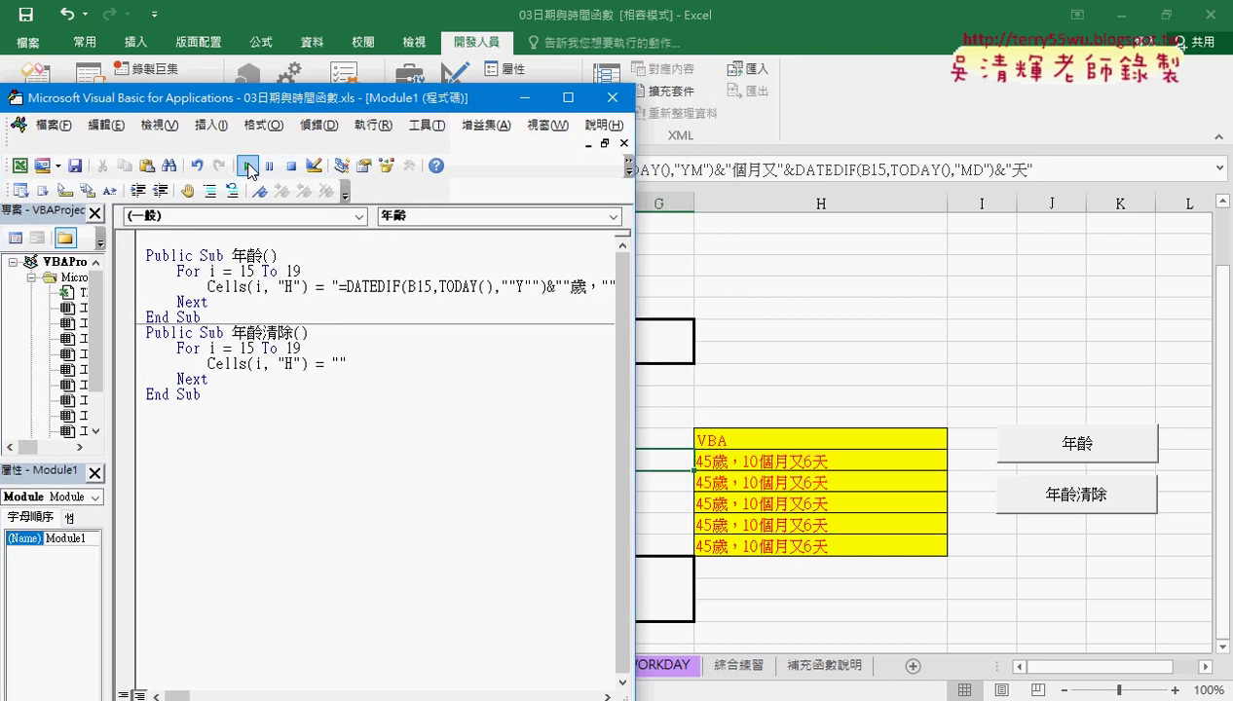
{"action": "left_click", "coordinate": [524, 98]}
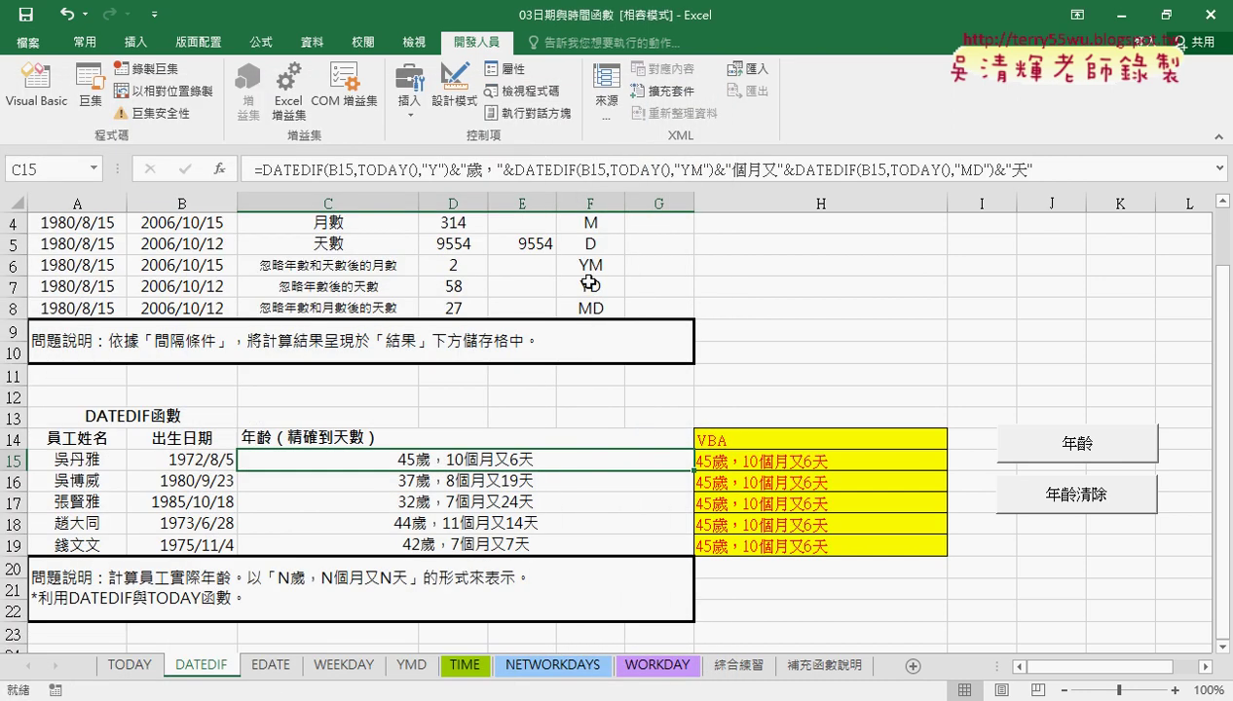
{"action": "left_click", "coordinate": [805, 466]}
{"action": "left_click", "coordinate": [805, 483]}
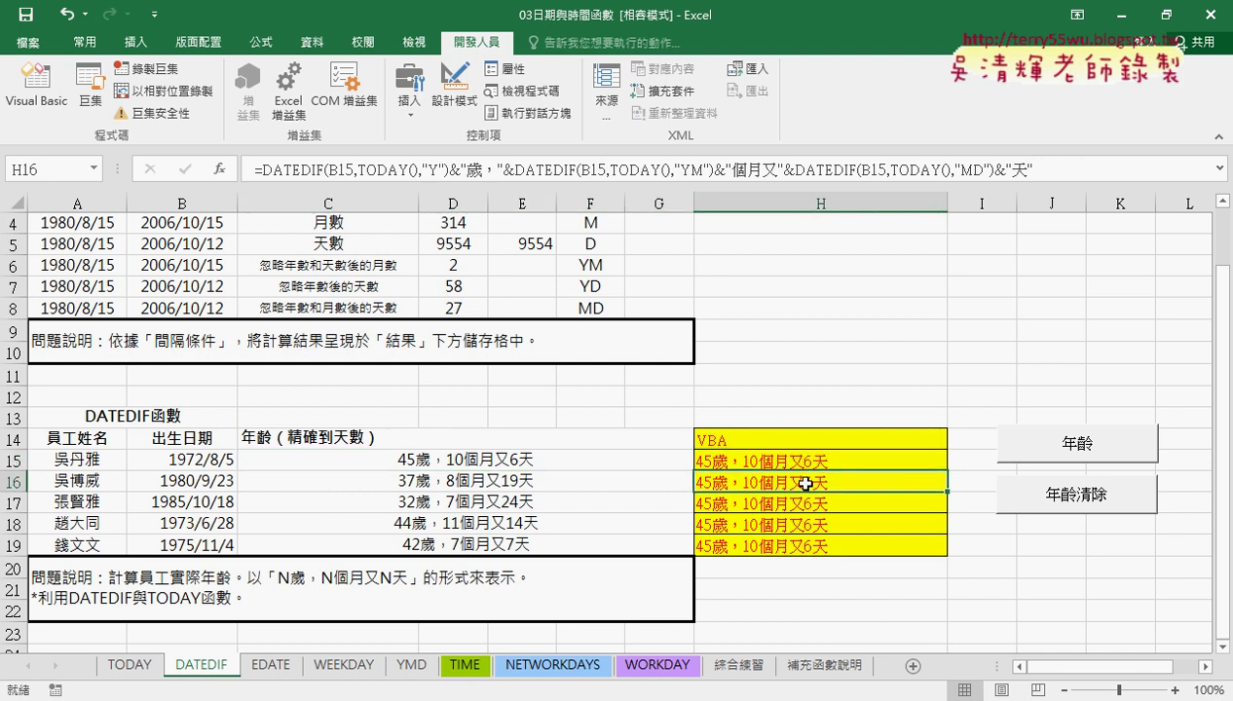
{"action": "left_click", "coordinate": [789, 504]}
{"action": "left_click", "coordinate": [794, 525]}
{"action": "left_click", "coordinate": [799, 541]}
{"action": "left_click", "coordinate": [809, 464]}
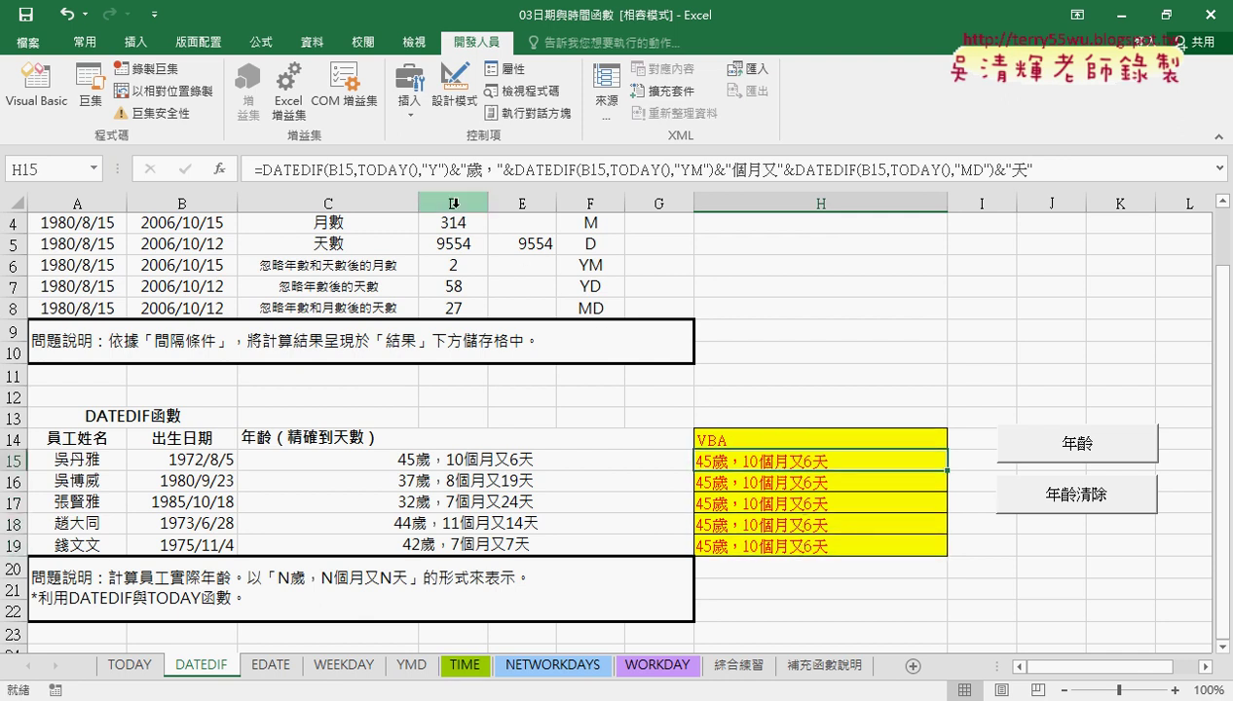
Inspect the H15:H19 formulas, finding that each references birth date B15
{"action": "left_click", "coordinate": [336, 171]}
{"action": "left_click_drag", "start_coordinate": [339, 172], "coordinate": [355, 172]}
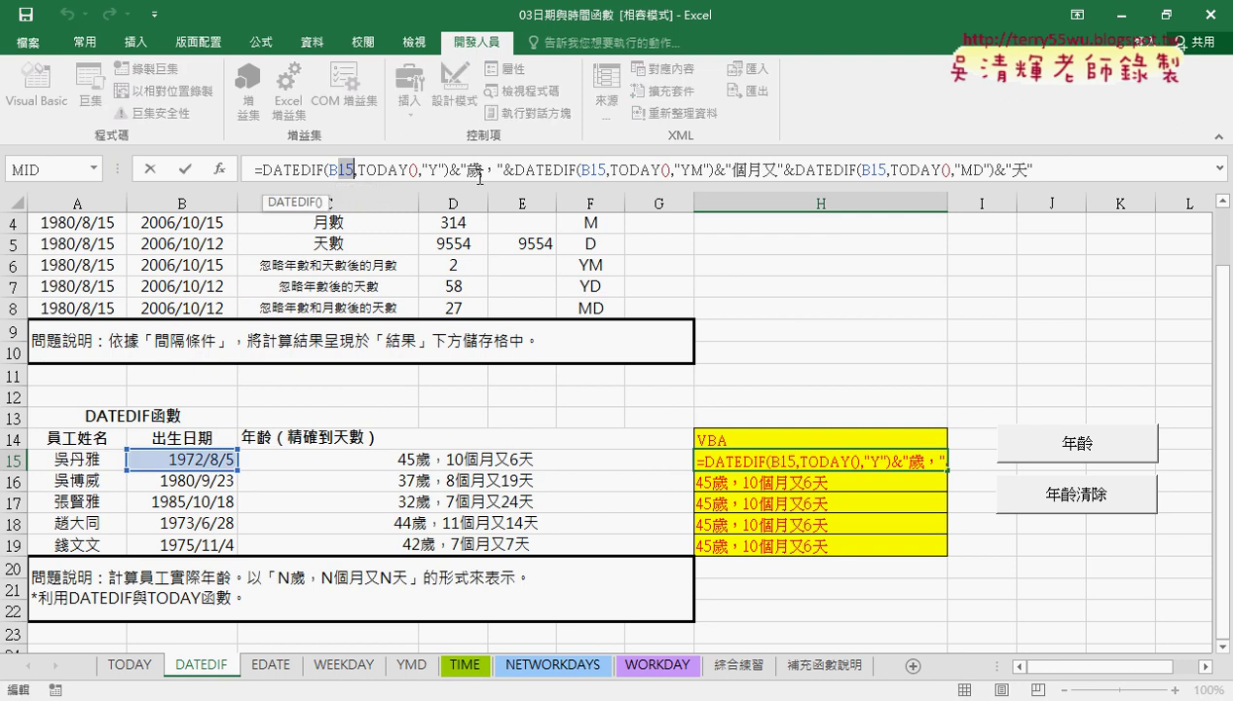
{"action": "left_click", "coordinate": [148, 169]}
{"action": "left_click", "coordinate": [755, 483]}
{"action": "left_click", "coordinate": [750, 503]}
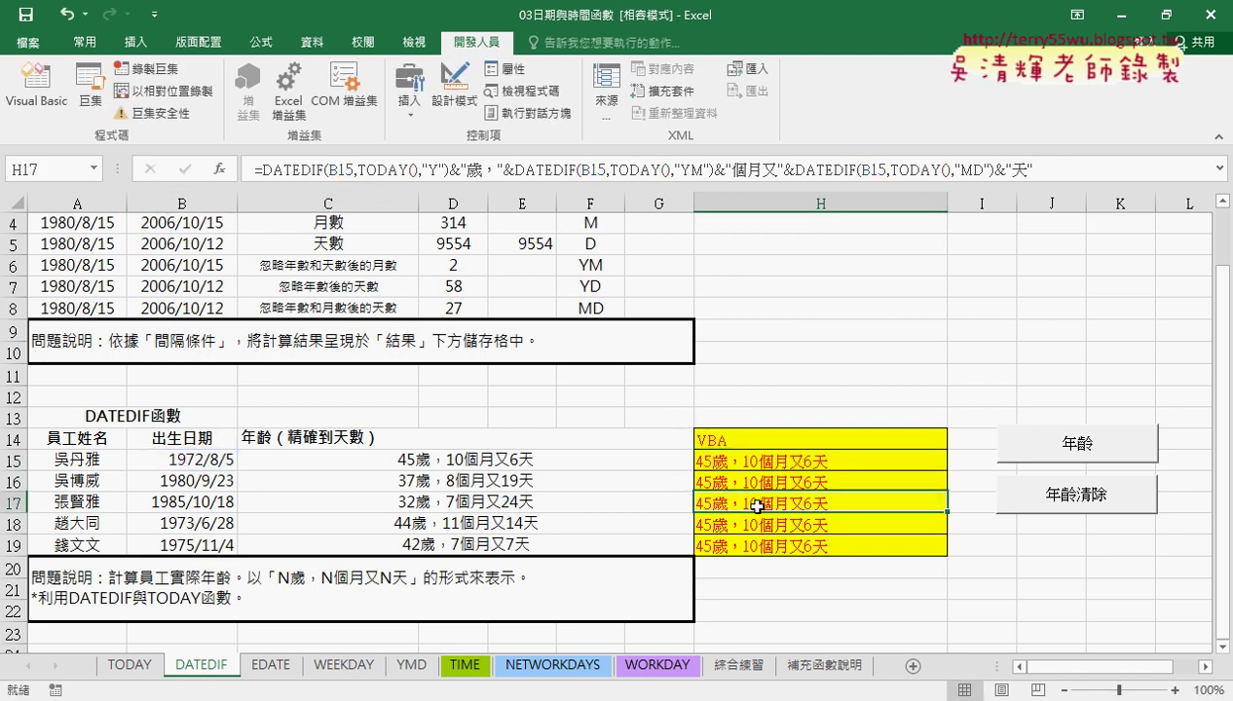
{"action": "left_click", "coordinate": [751, 523]}
{"action": "left_click", "coordinate": [752, 544]}
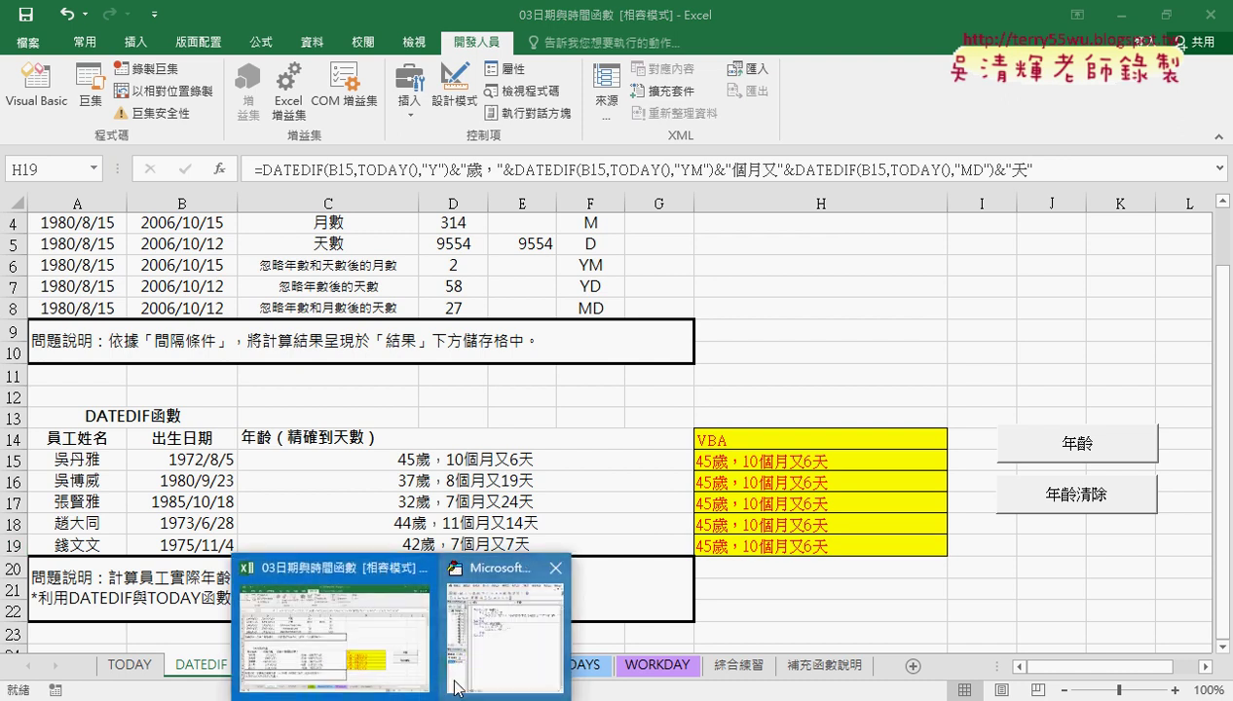
{"action": "left_click", "coordinate": [458, 688]}
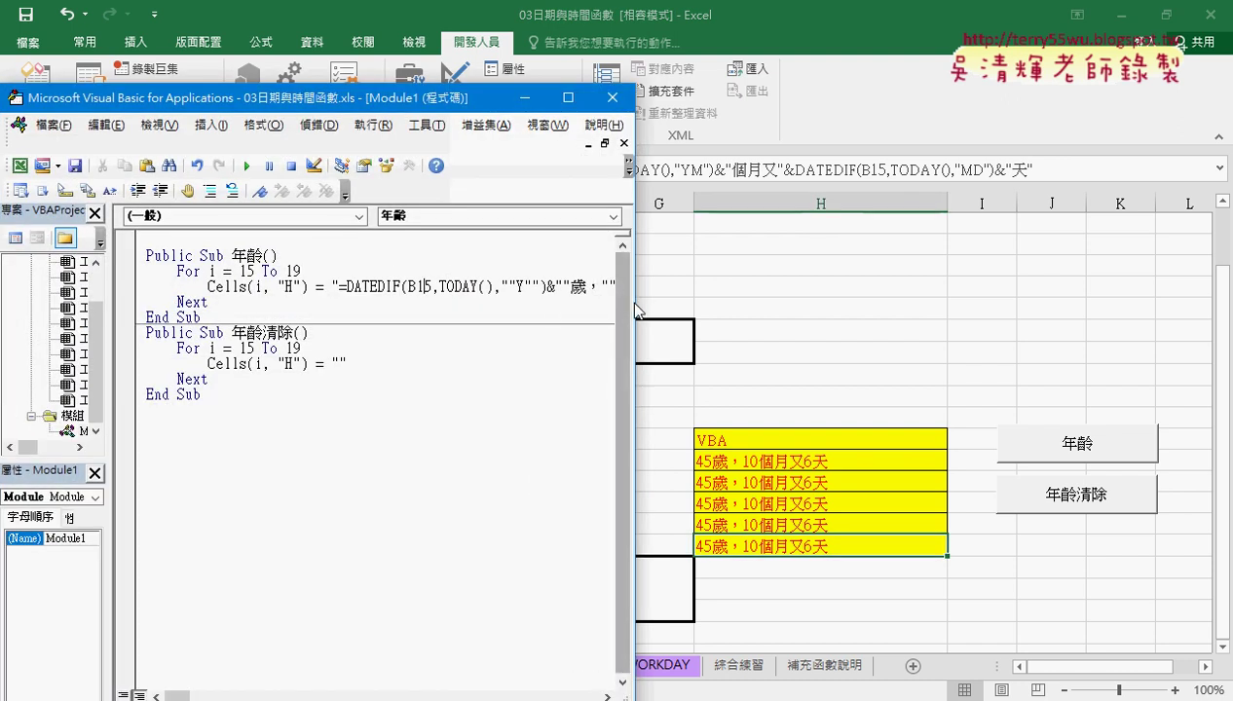
Bring the macro editor forward and widen it to show the full Cells line
{"action": "left_click_drag", "start_coordinate": [473, 97], "coordinate": [493, 15]}
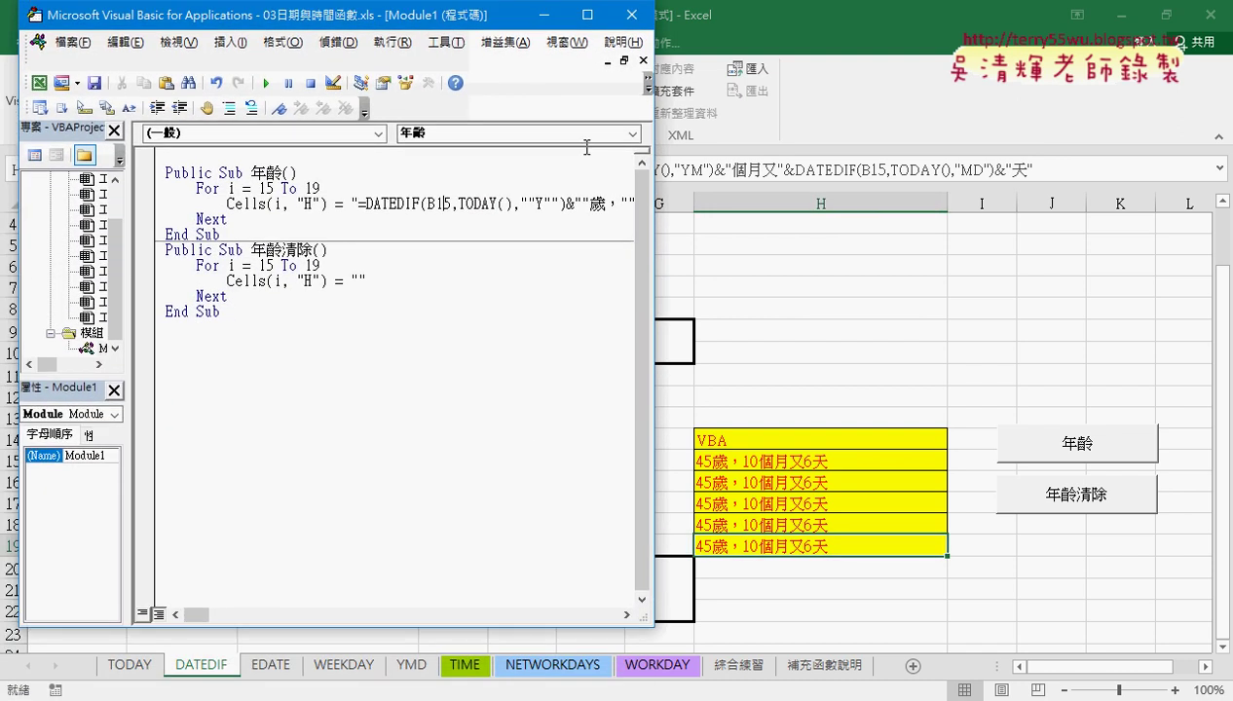
{"action": "left_click", "coordinate": [730, 287]}
{"action": "mouse_move", "coordinate": [472, 672]}
{"action": "left_click", "coordinate": [504, 640]}
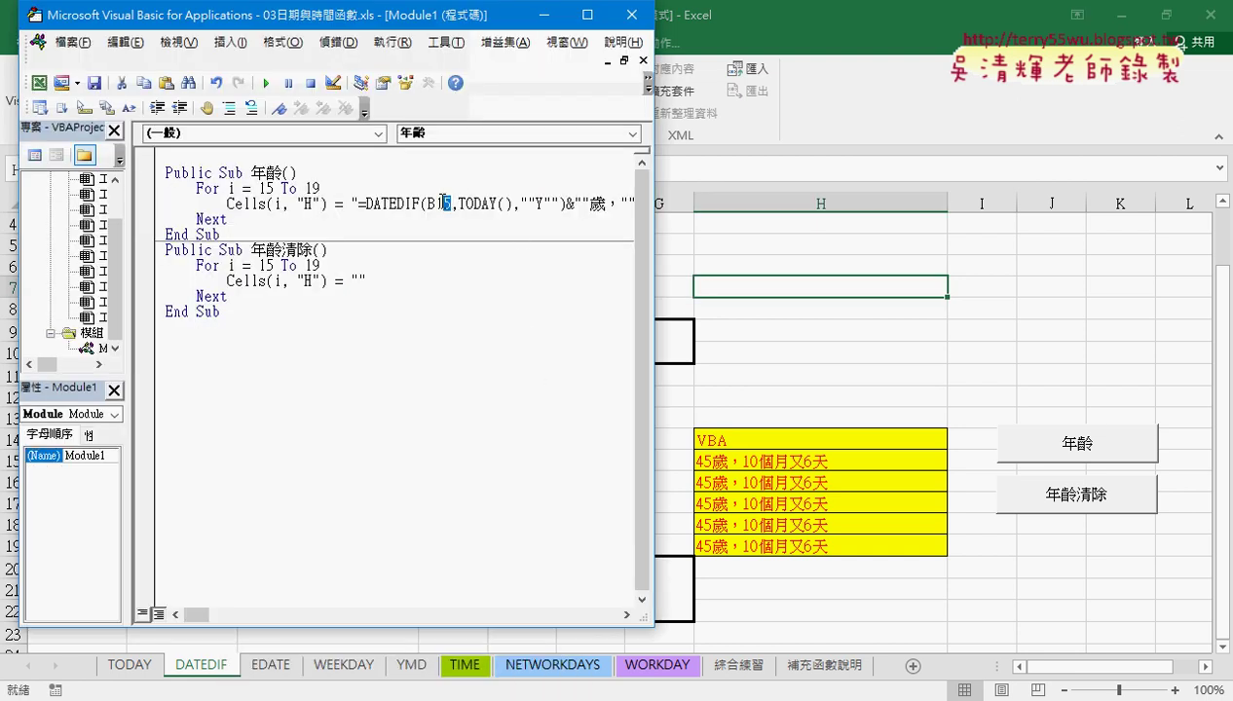
{"action": "left_click_drag", "start_coordinate": [653, 245], "coordinate": [1117, 245]}
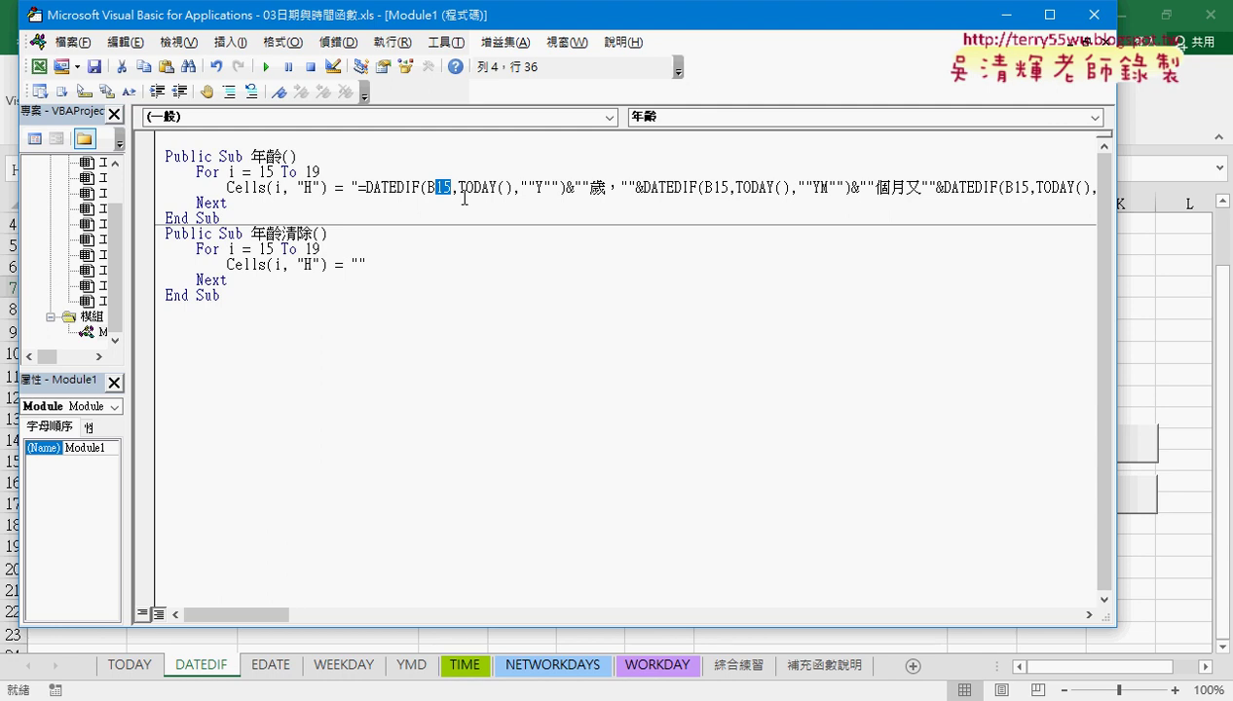
Change the first DATEDIF reference from B15 to B" & i & "
{"action": "type", "text": "\"\""}
{"action": "key", "text": "Left"}
{"action": "type", "text": "&&"}
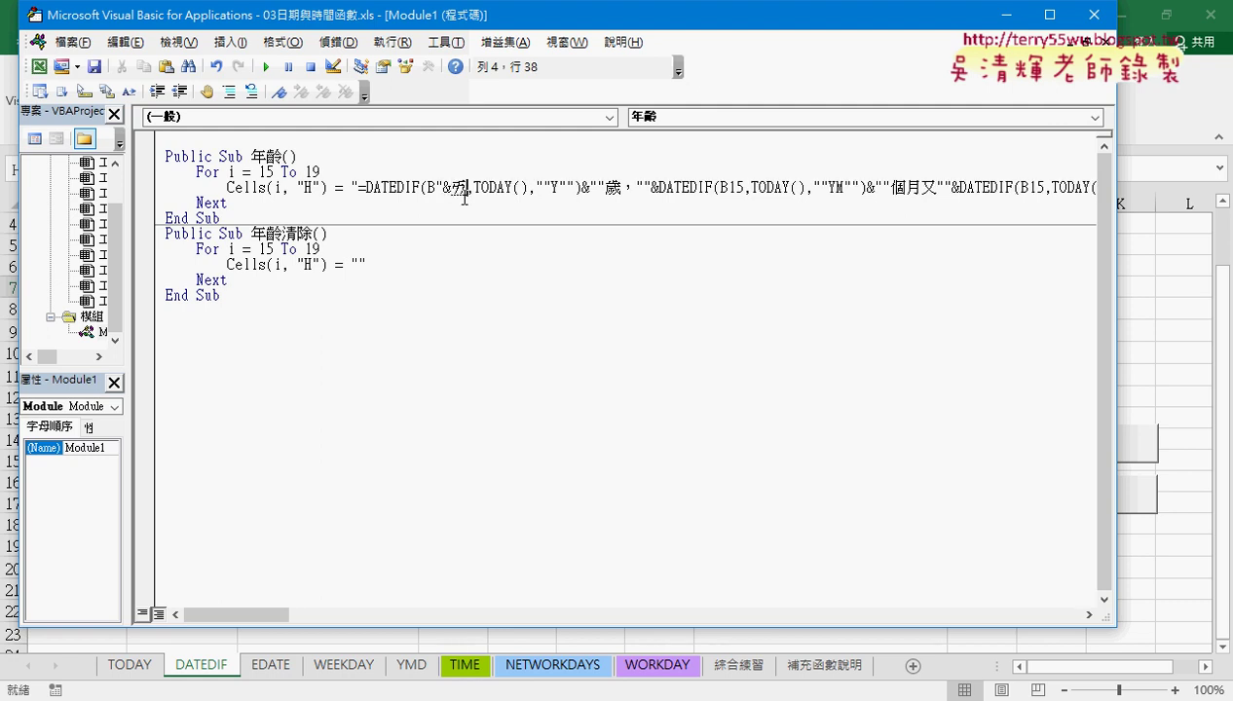
{"action": "type", "text": "i"}
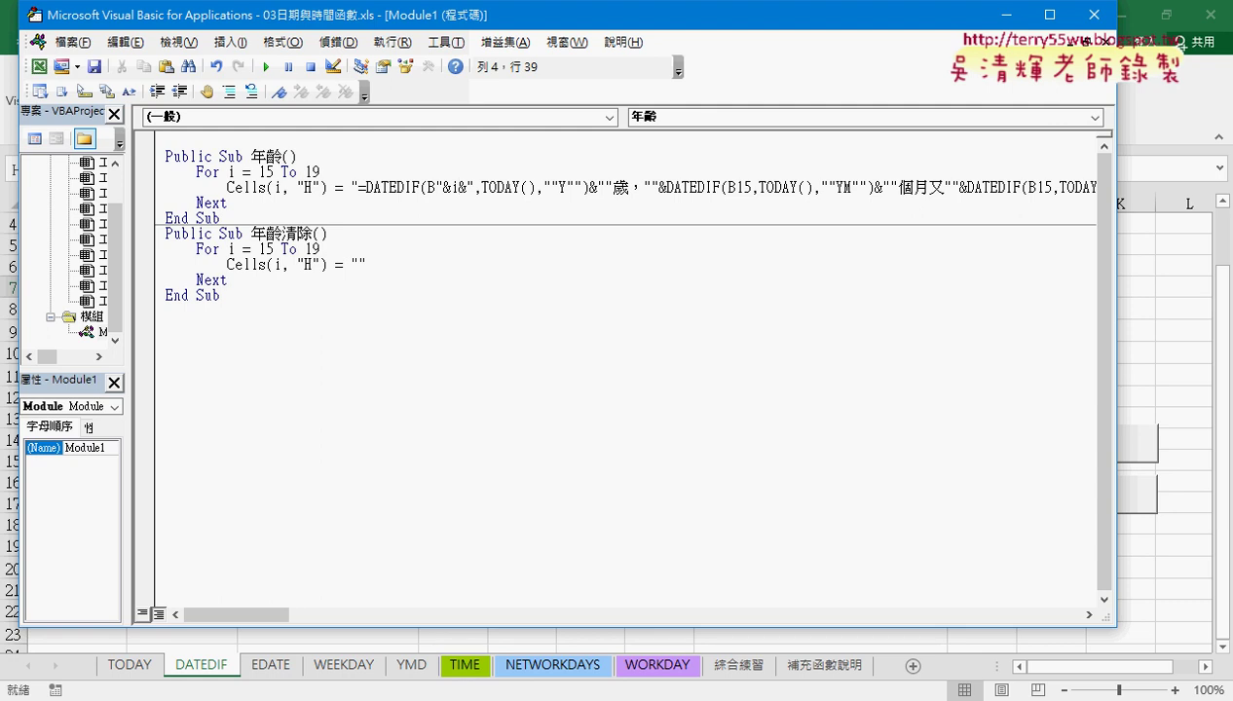
{"action": "left_click", "coordinate": [446, 187]}
{"action": "key", "text": "Right"}
{"action": "key", "text": "Right"}
{"action": "key", "text": "Right"}
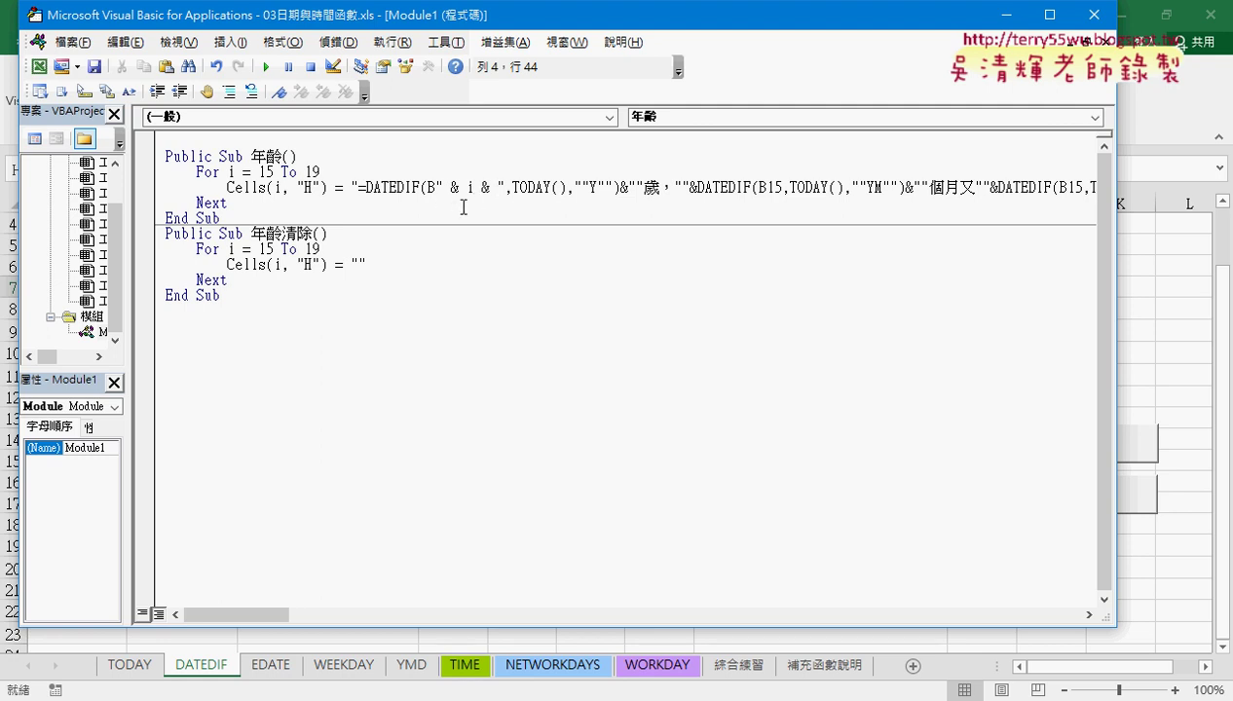
Change the second B15 reference to B" & i & " with spaces around the ampersands
{"action": "left_click", "coordinate": [769, 185]}
{"action": "left_click_drag", "start_coordinate": [768, 185], "coordinate": [782, 186]}
{"action": "type", "text": "\"\""}
{"action": "key", "text": "Left"}
{"action": "type", "text": "&&"}
{"action": "key", "text": "Left"}
{"action": "type", "text": "i"}
{"action": "left_click", "coordinate": [775, 187]}
{"action": "key", "text": "space"}
{"action": "key", "text": "Right"}
{"action": "key", "text": "space"}
{"action": "key", "text": "Right"}
{"action": "key", "text": "space"}
{"action": "key", "text": "Right"}
{"action": "key", "text": "space"}
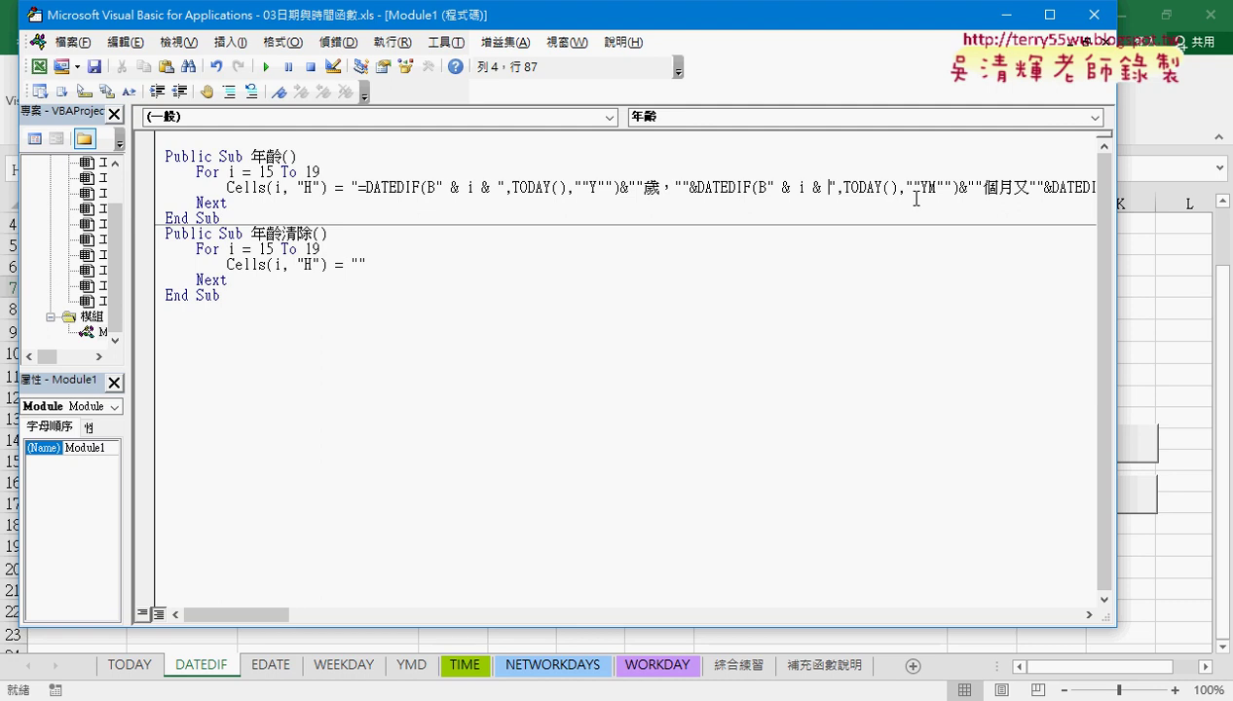
{"action": "left_click_drag", "start_coordinate": [237, 616], "coordinate": [281, 618]}
Change the third B15 reference to B" & i & "
{"action": "left_click_drag", "start_coordinate": [769, 187], "coordinate": [752, 187]}
{"action": "type", "text": "\"\",TODAY(),\"\"MD\"\")&\"\"天\"\""}
{"action": "key", "text": "Left"}
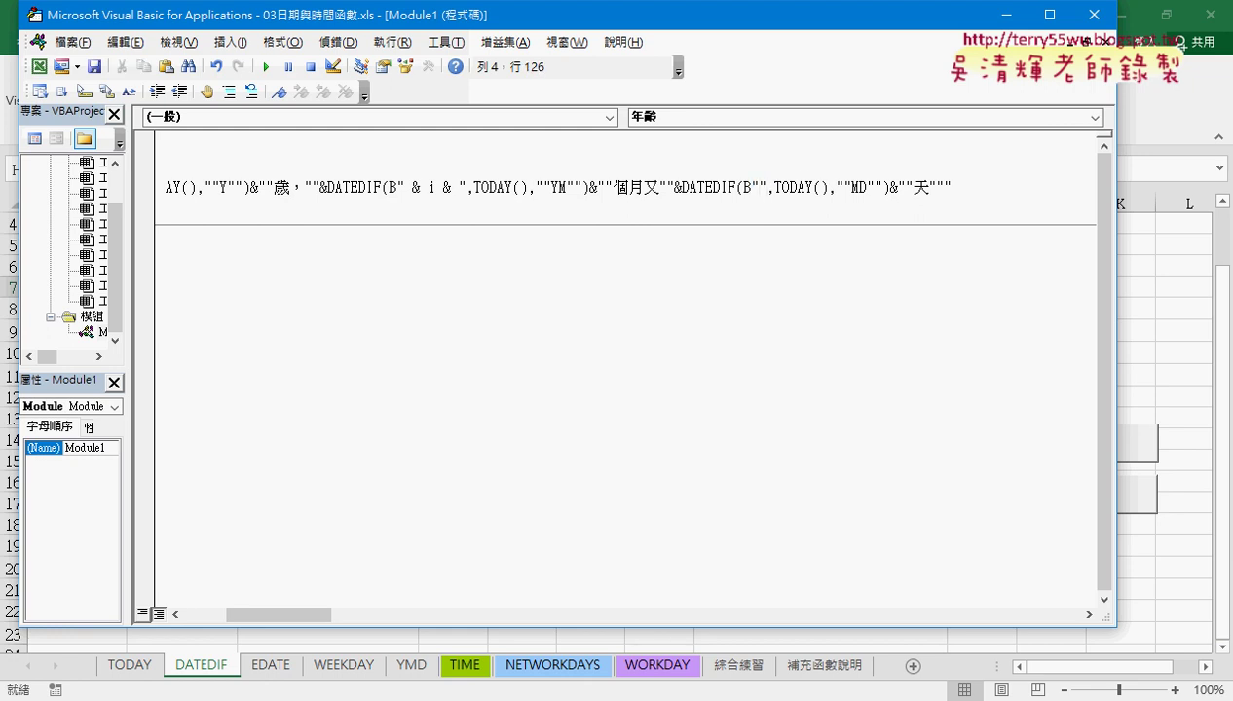
{"action": "type", "text": "&&"}
{"action": "key", "text": "Left"}
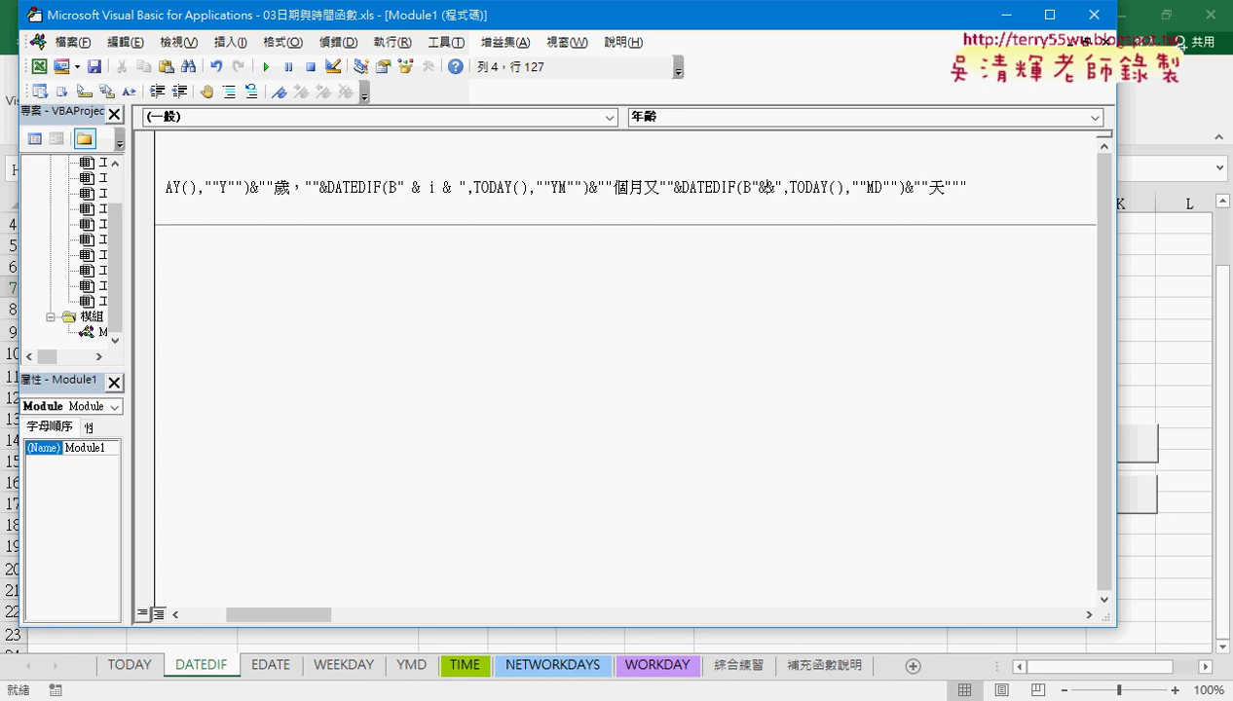
{"action": "key", "text": "Left"}
{"action": "key", "text": "Right"}
{"action": "type", "text": "i"}
{"action": "key", "text": "Right"}
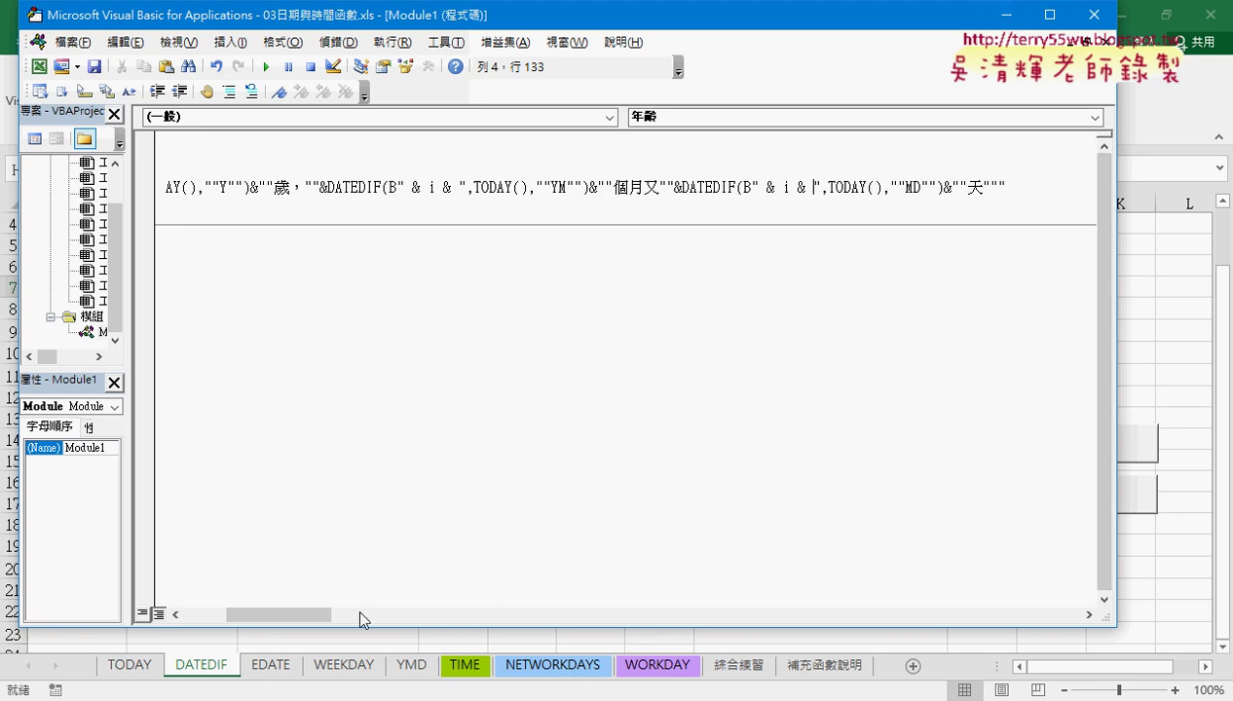
{"action": "left_click_drag", "start_coordinate": [307, 614], "coordinate": [234, 628]}
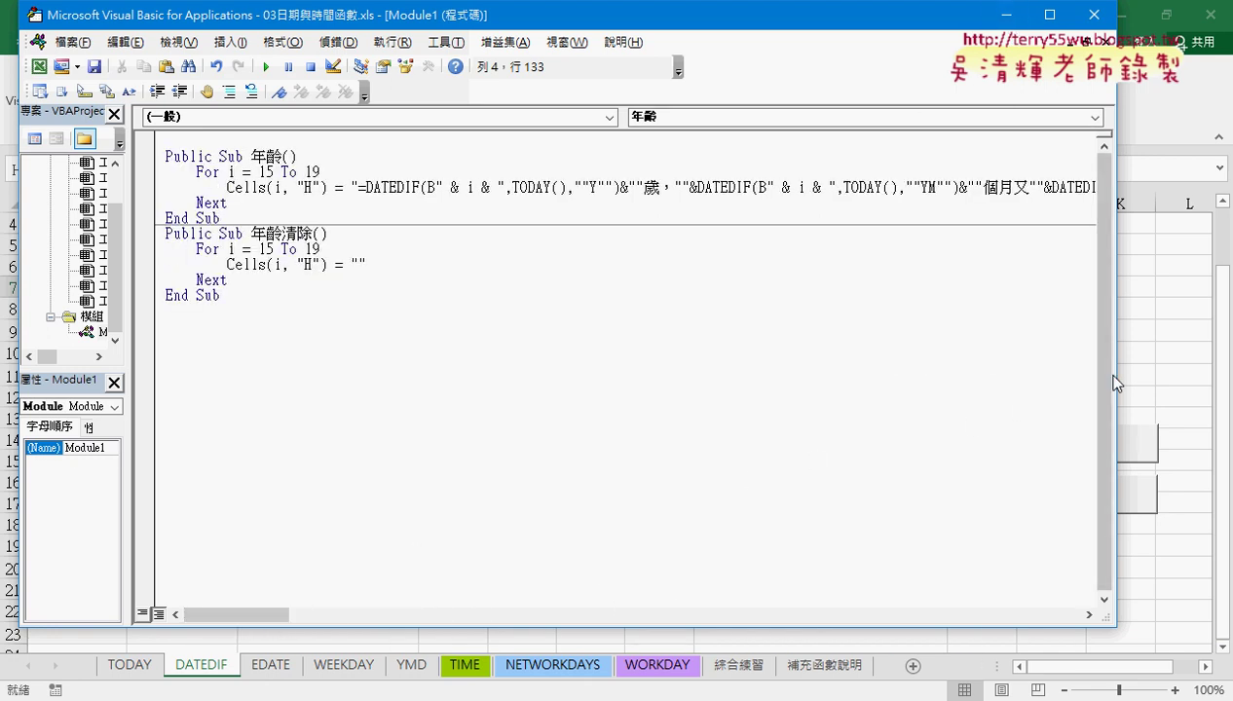
Run the corrected 年齡 macro so H15:H19 show ages from 37歲，8個月又19天 to 42歲，7個月又7天
{"action": "left_click_drag", "start_coordinate": [1114, 383], "coordinate": [685, 383]}
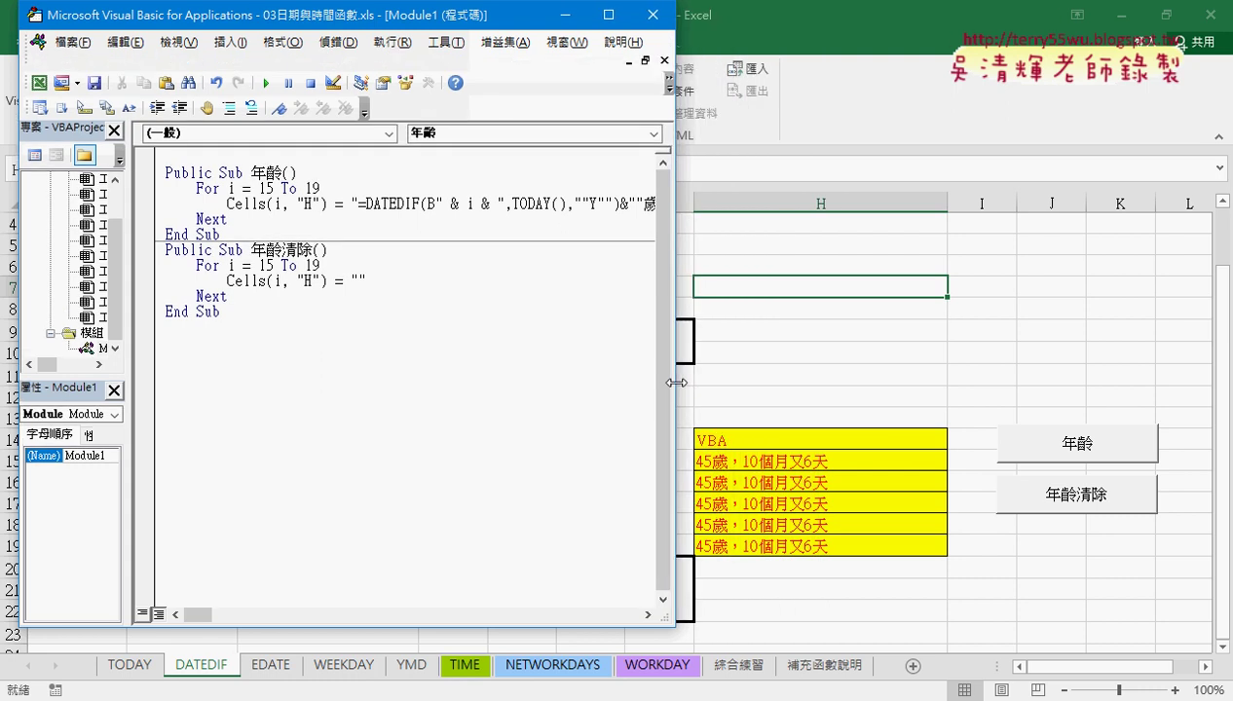
{"action": "left_click", "coordinate": [480, 202]}
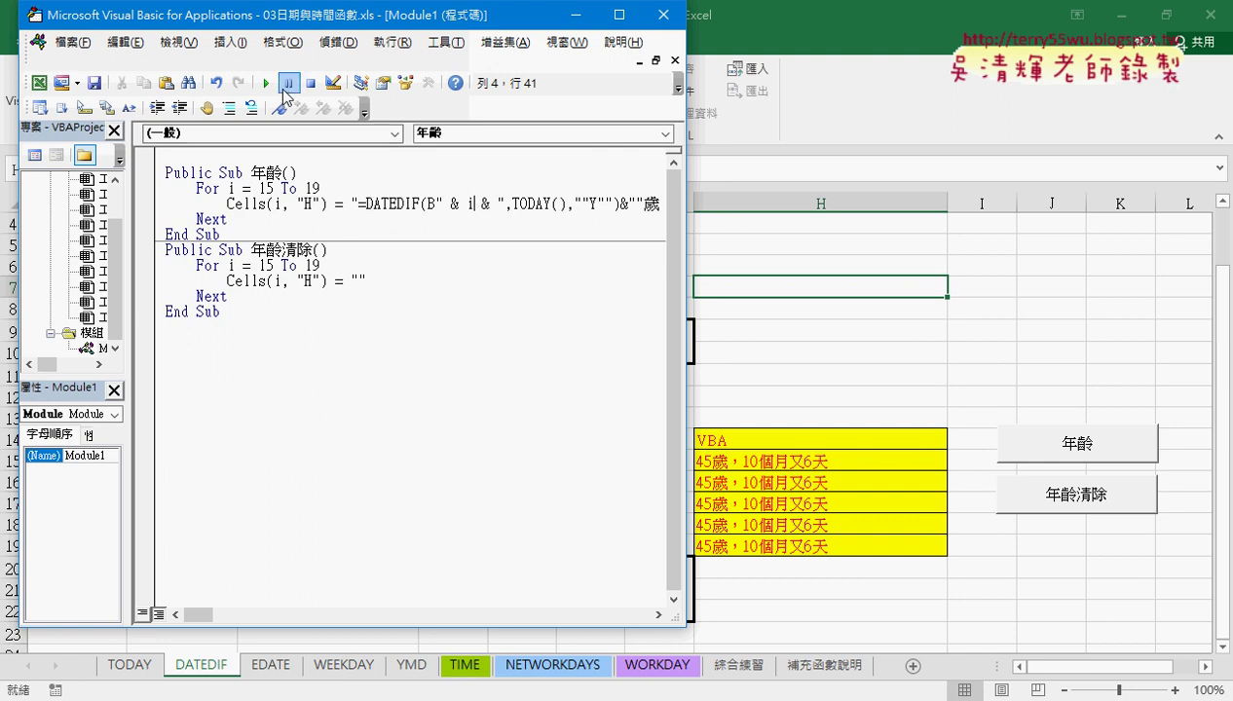
{"action": "left_click_drag", "start_coordinate": [436, 203], "coordinate": [509, 203]}
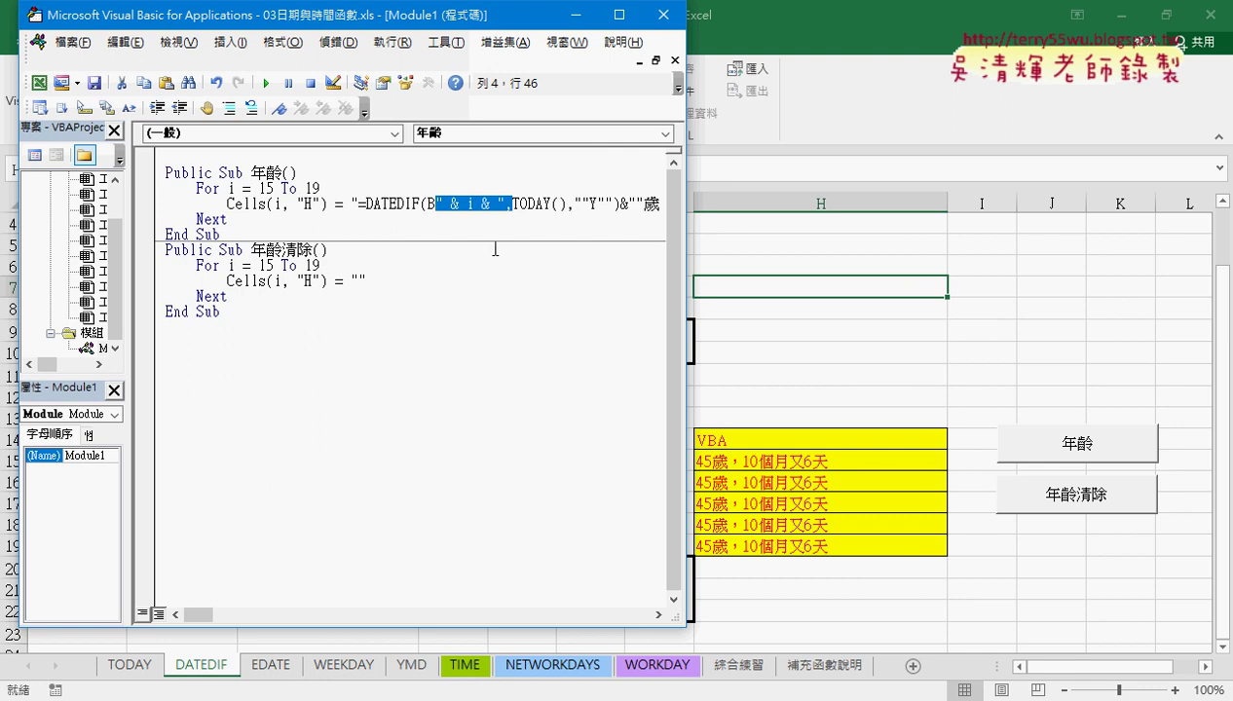
{"action": "left_click", "coordinate": [266, 84]}
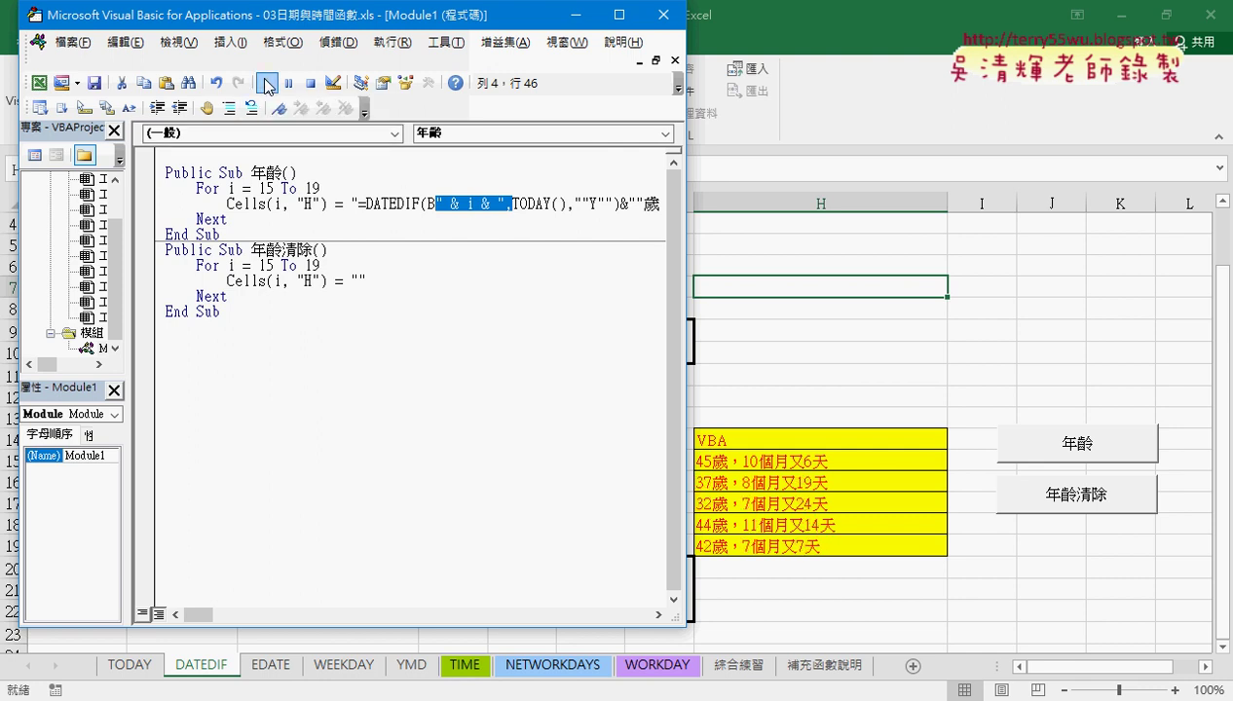
{"action": "left_click", "coordinate": [573, 16]}
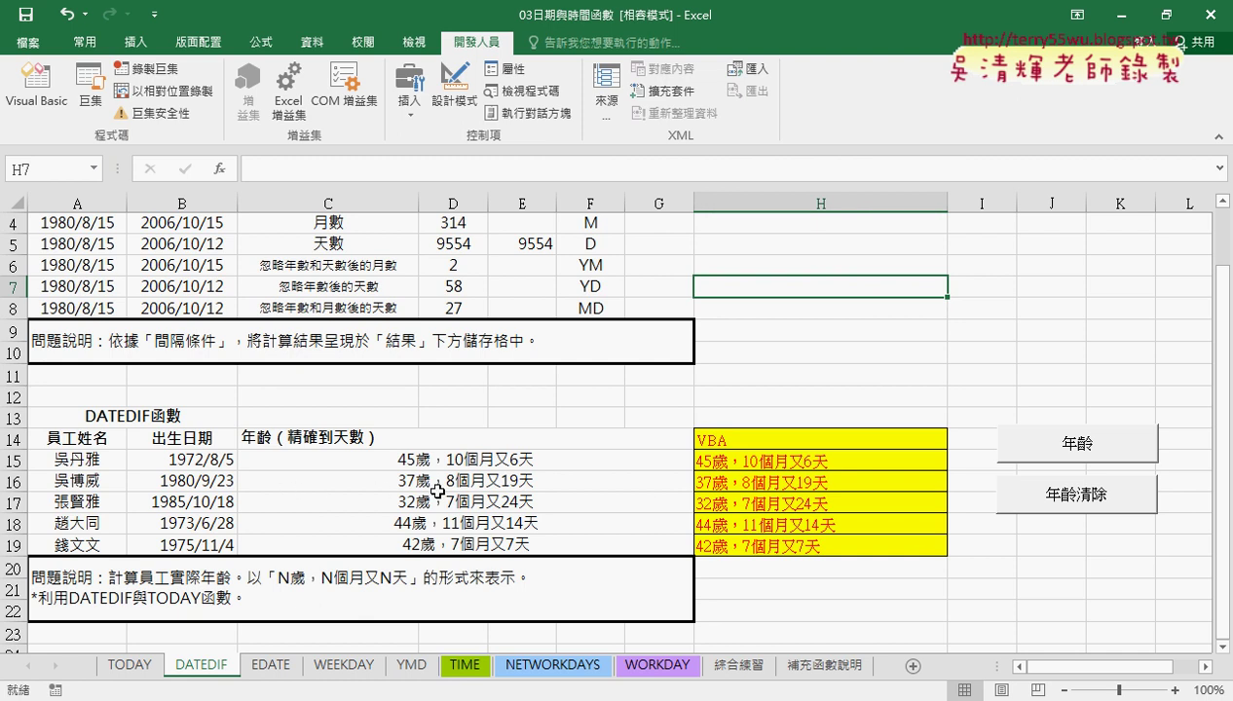
{"action": "left_click", "coordinate": [1080, 503]}
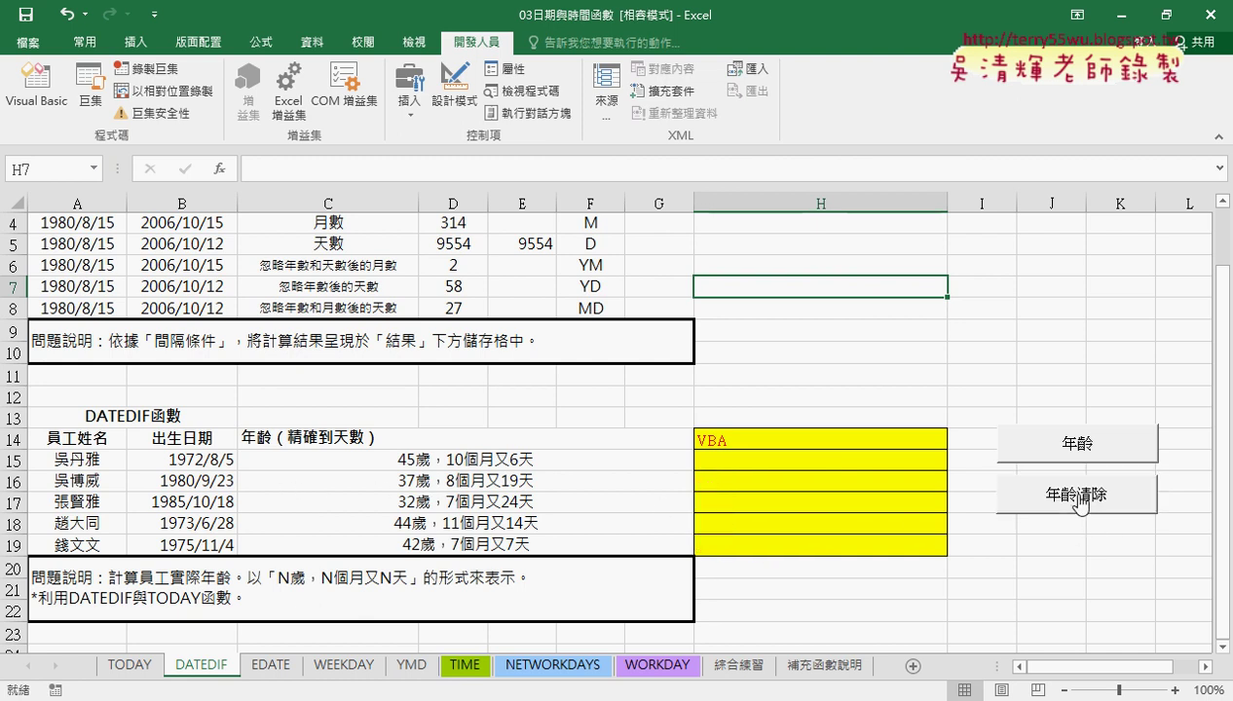
{"action": "left_click", "coordinate": [1077, 450]}
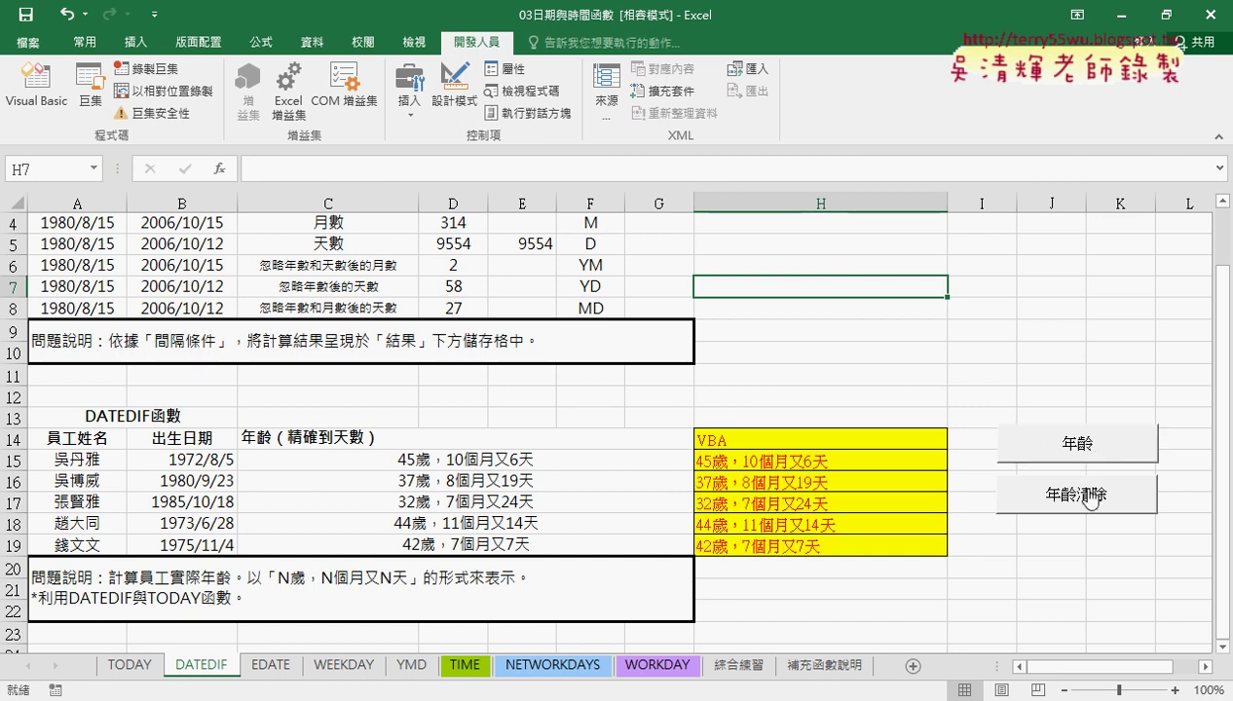
{"action": "left_click", "coordinate": [1091, 499]}
{"action": "left_click", "coordinate": [1089, 450]}
{"action": "left_click", "coordinate": [1091, 499]}
{"action": "left_click", "coordinate": [905, 460]}
{"action": "left_click", "coordinate": [1052, 453]}
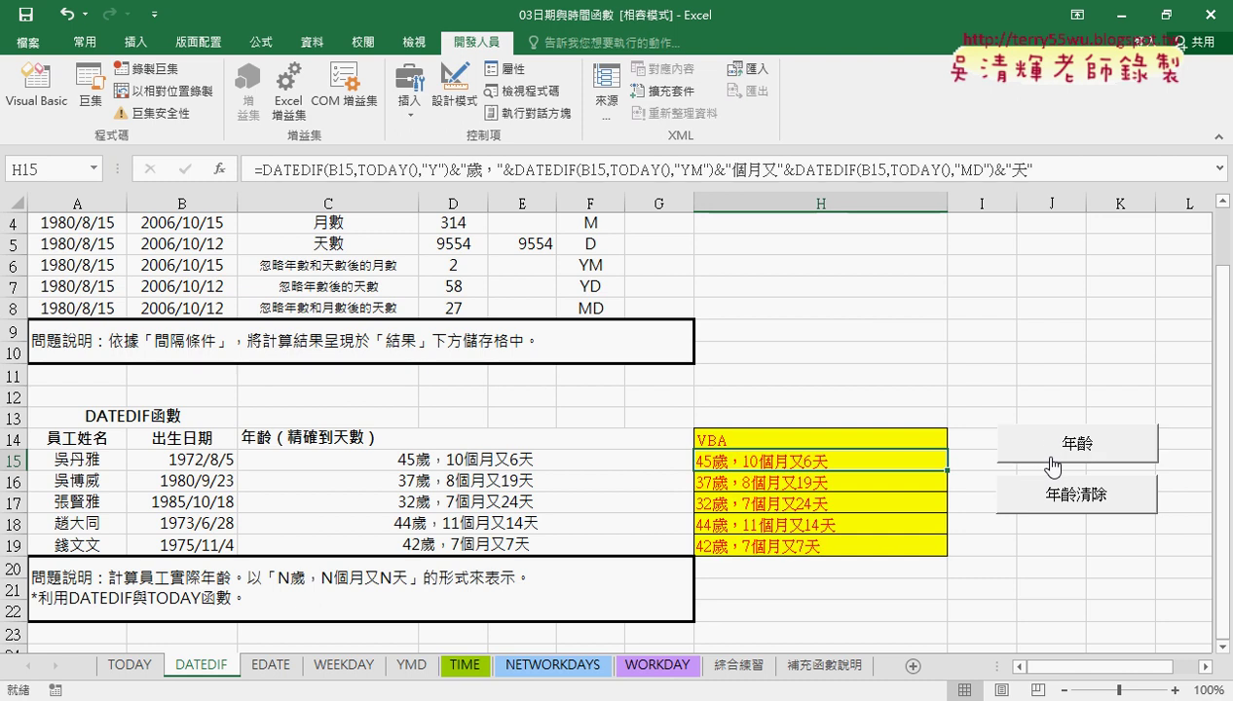